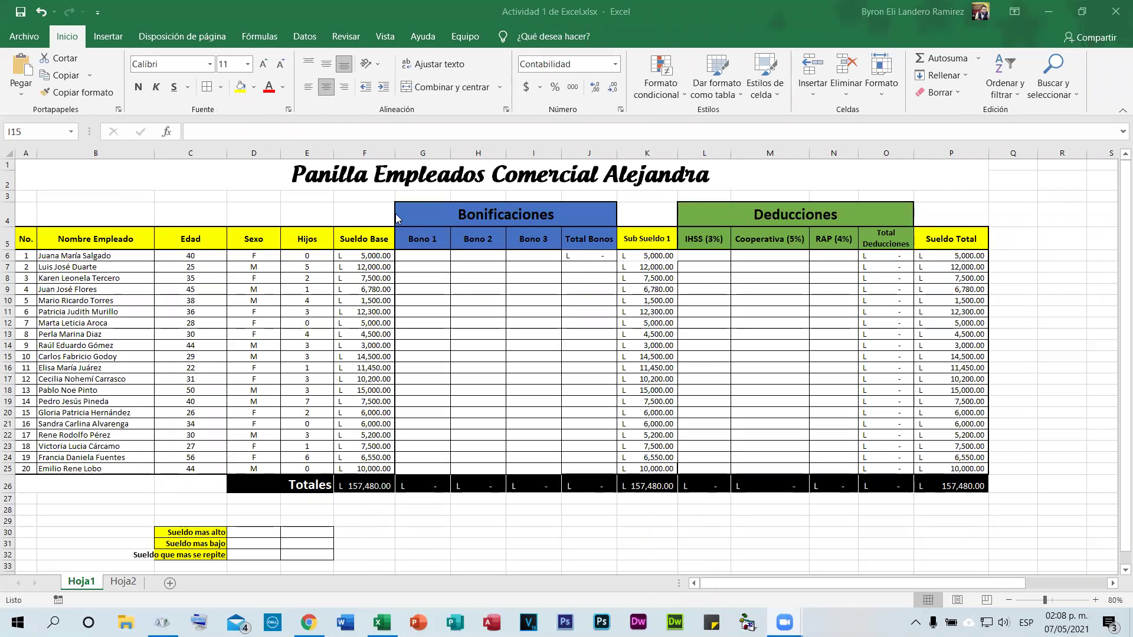
# Step: Select the payroll sheet's merged title in cell A1 to inspect its font
pyautogui.click(304, 175)
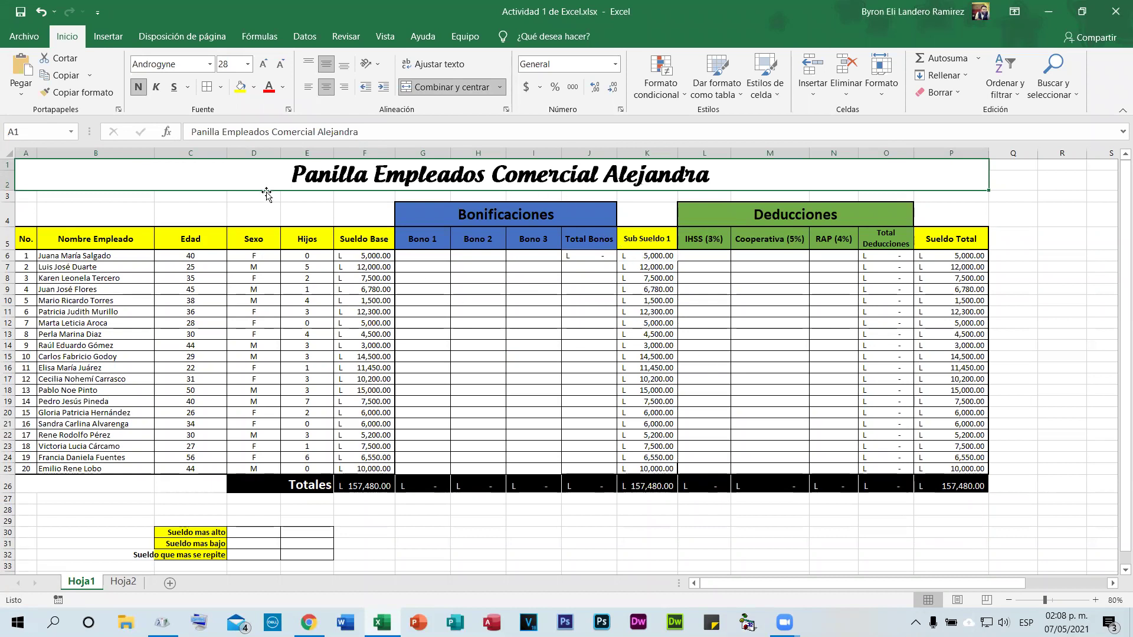
pyautogui.click(308, 211)
pyautogui.click(329, 174)
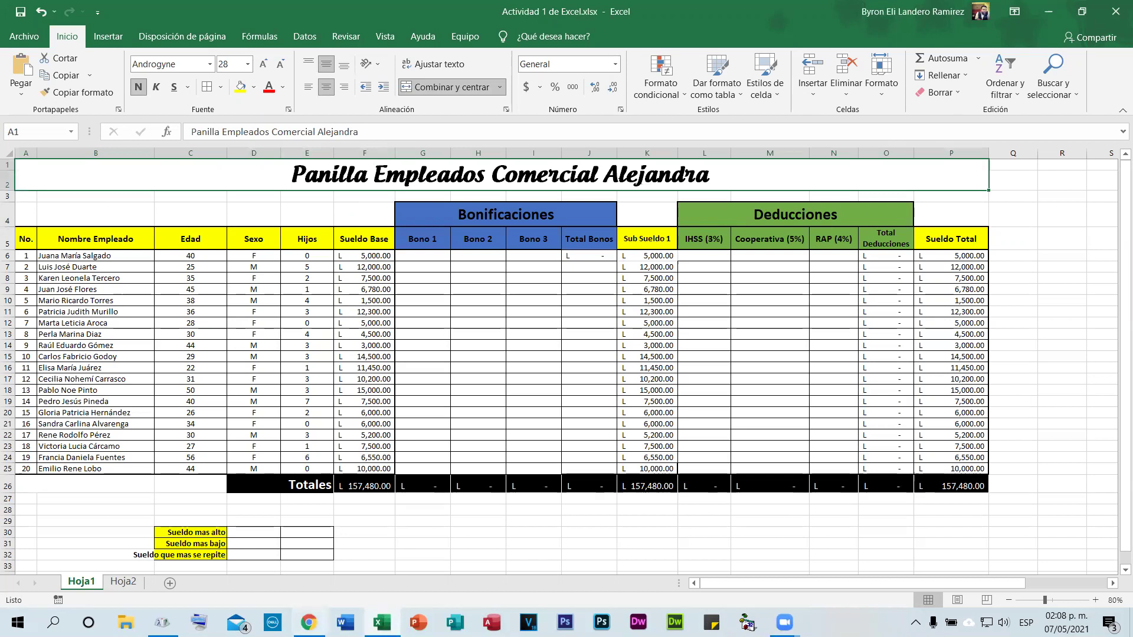
# Step: Switch to Chrome, search Google for dafont in a new tab and open the DaFont website
pyautogui.hotkey('alt', 'Tab')
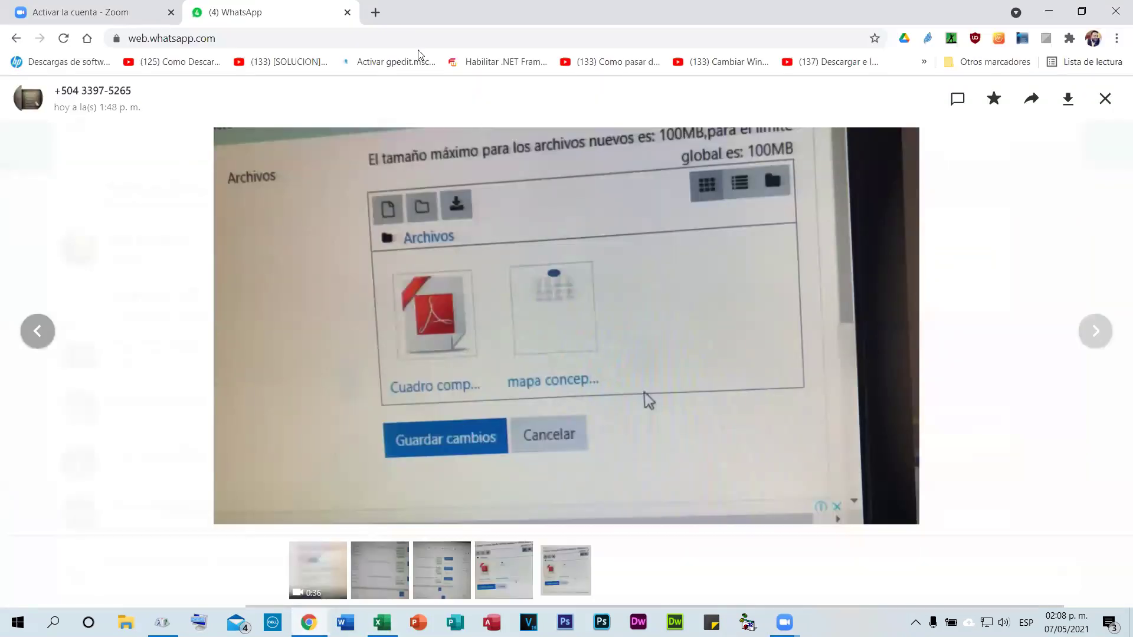
pyautogui.click(375, 13)
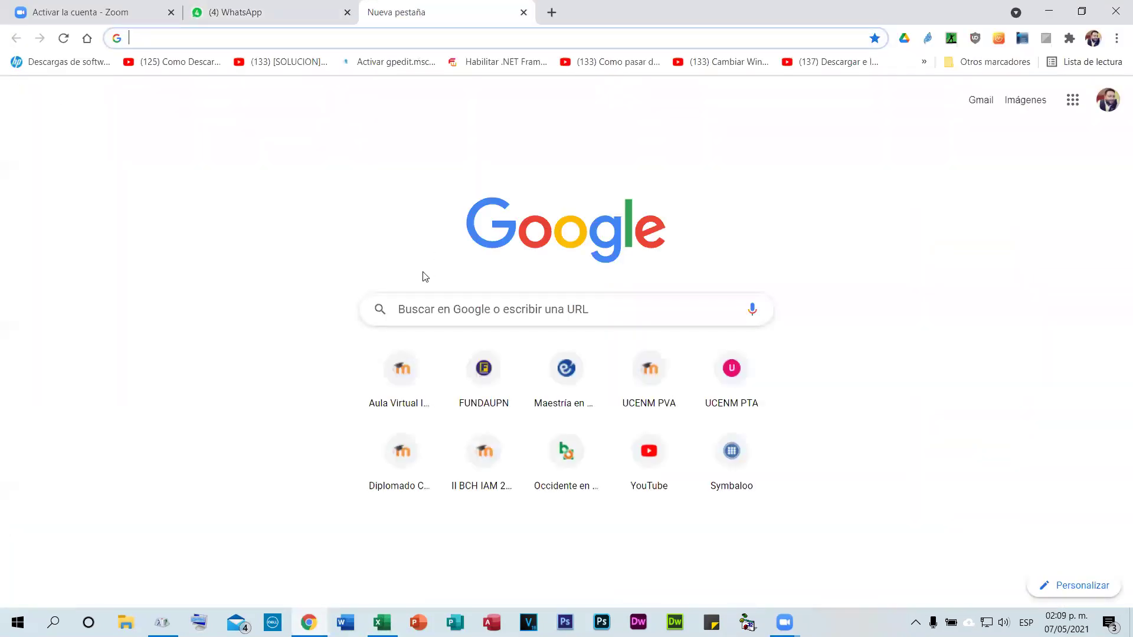
pyautogui.click(433, 307)
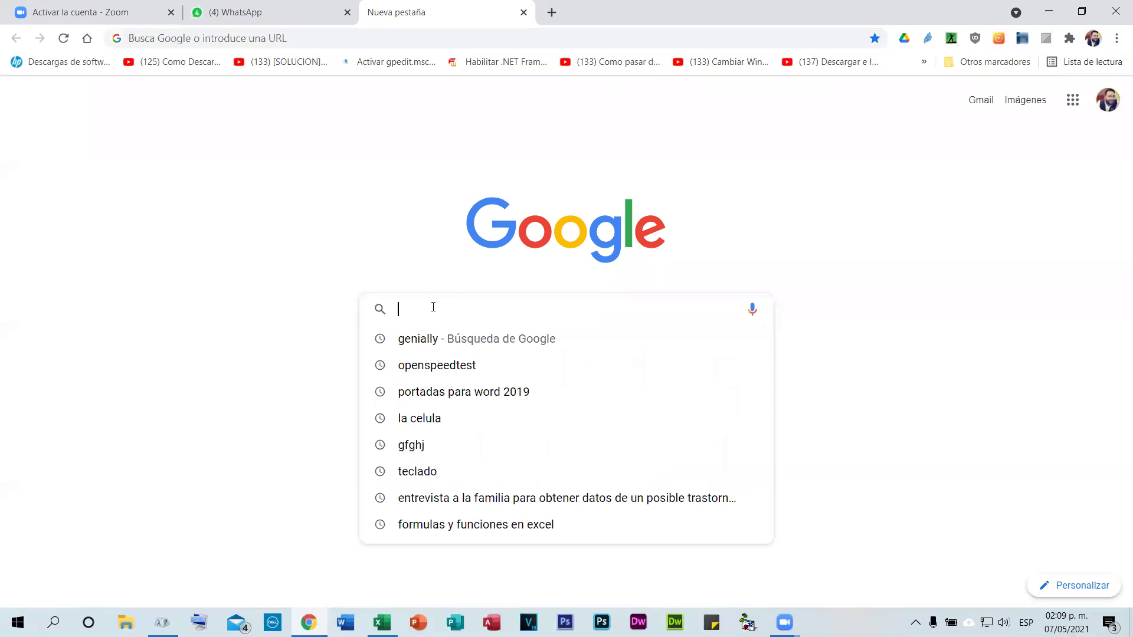
pyautogui.write('dafont')
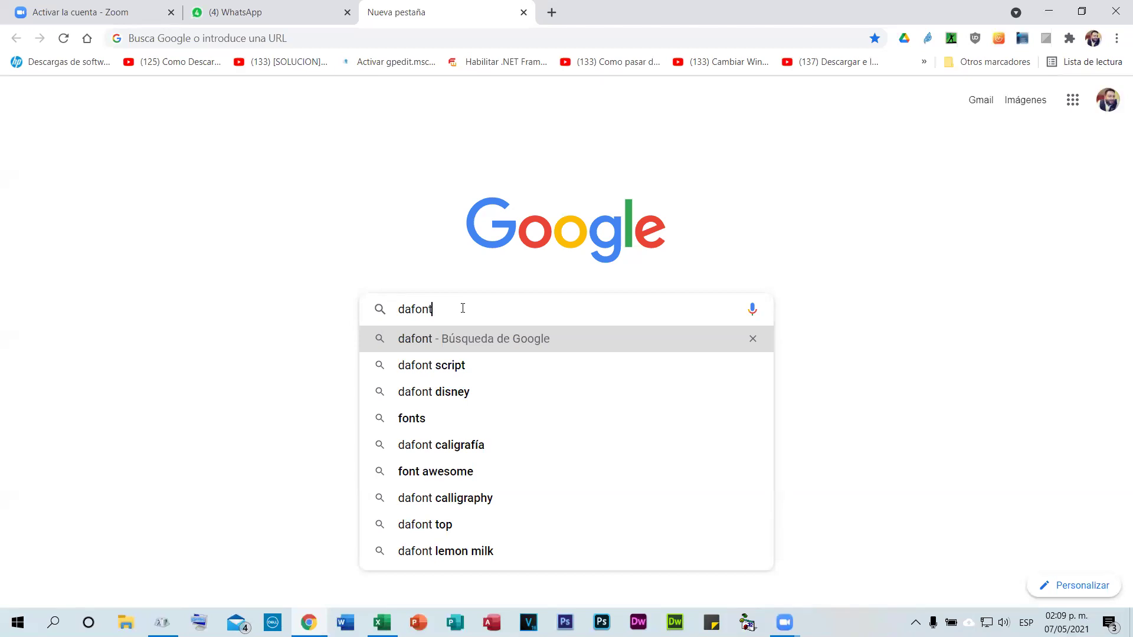
pyautogui.press('Return')
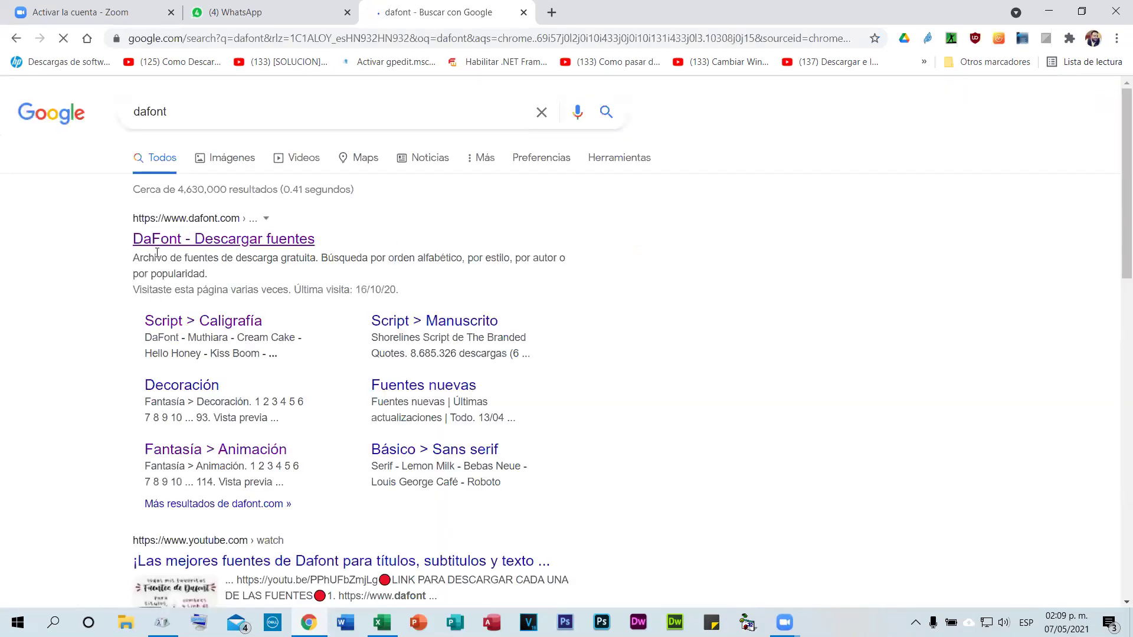
pyautogui.click(211, 243)
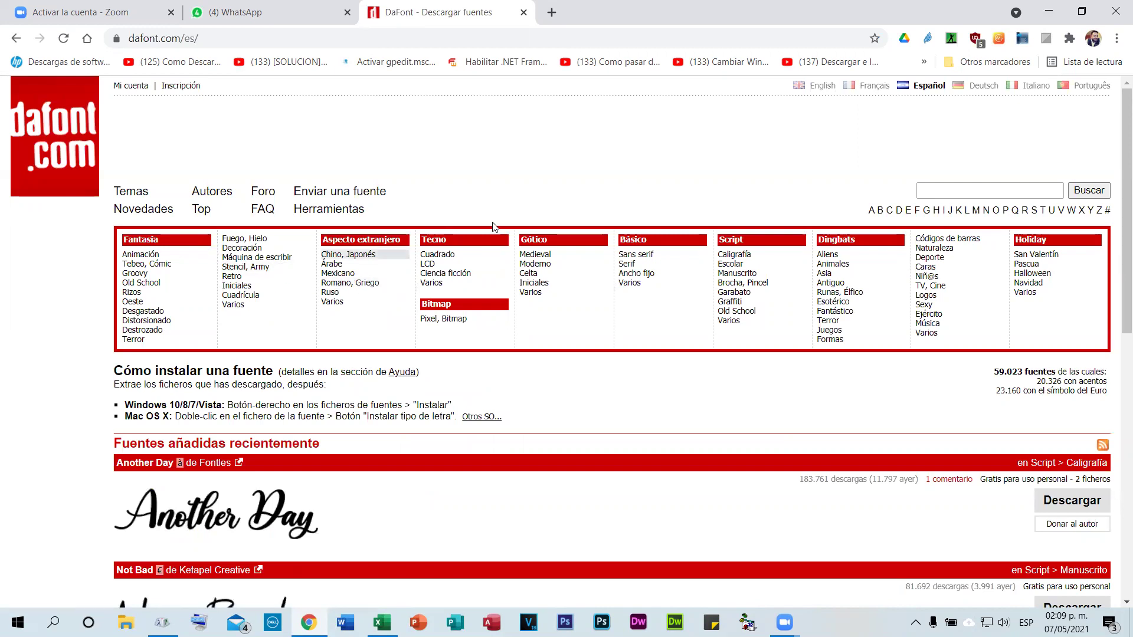
# Step: Open the Script > Caligrafía font category and glance through its first fonts
pyautogui.scroll(-3, 912, 289)
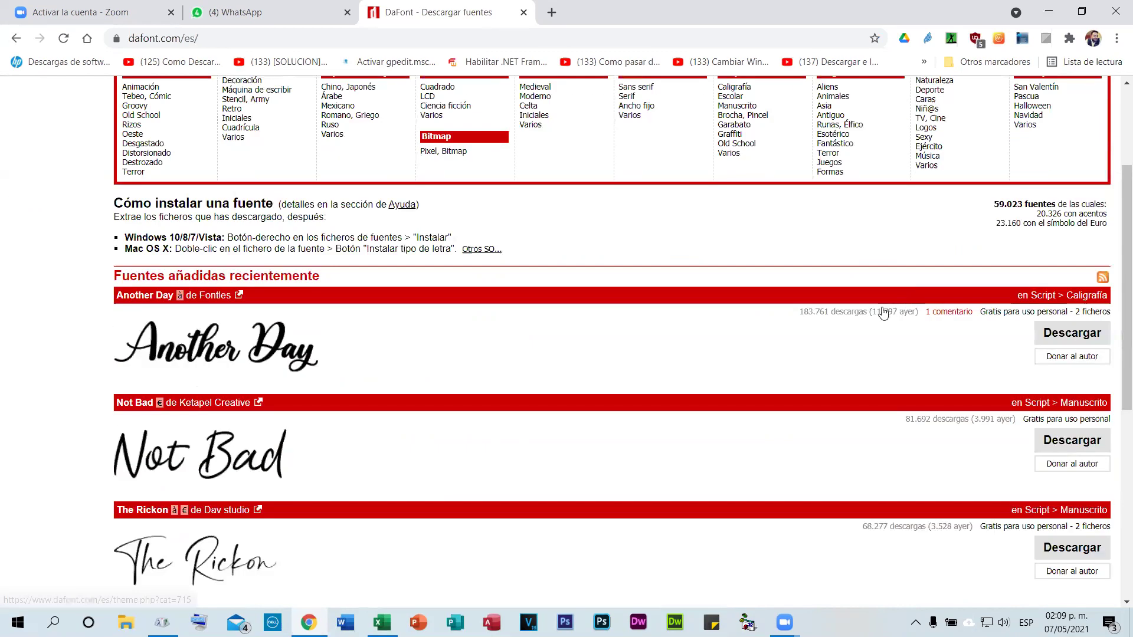
pyautogui.scroll(3, 162, 247)
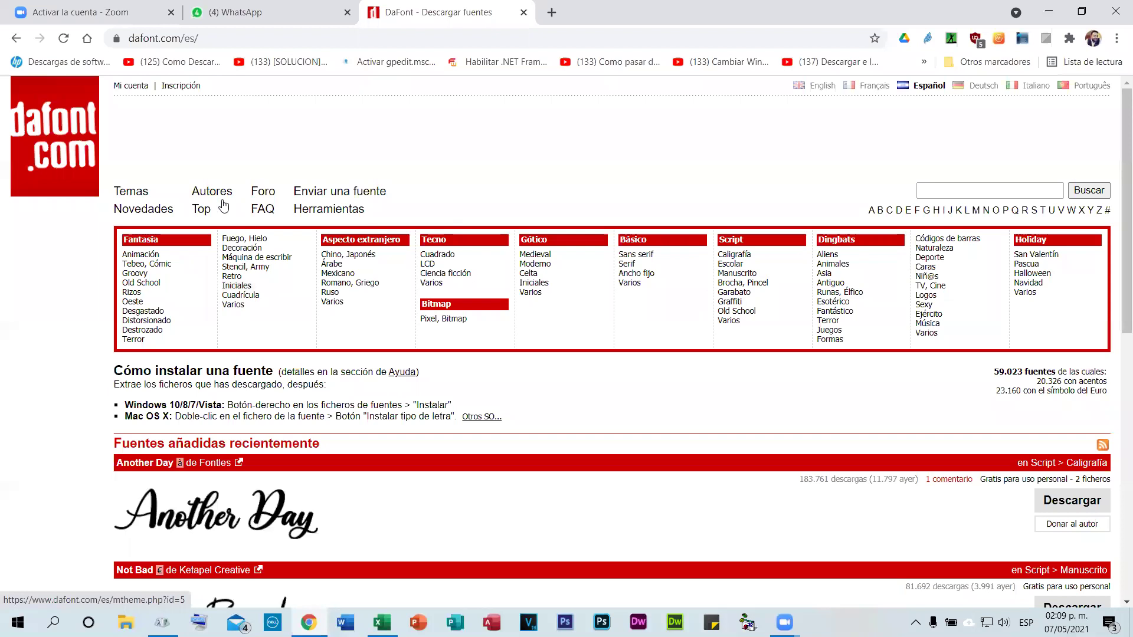
pyautogui.click(730, 255)
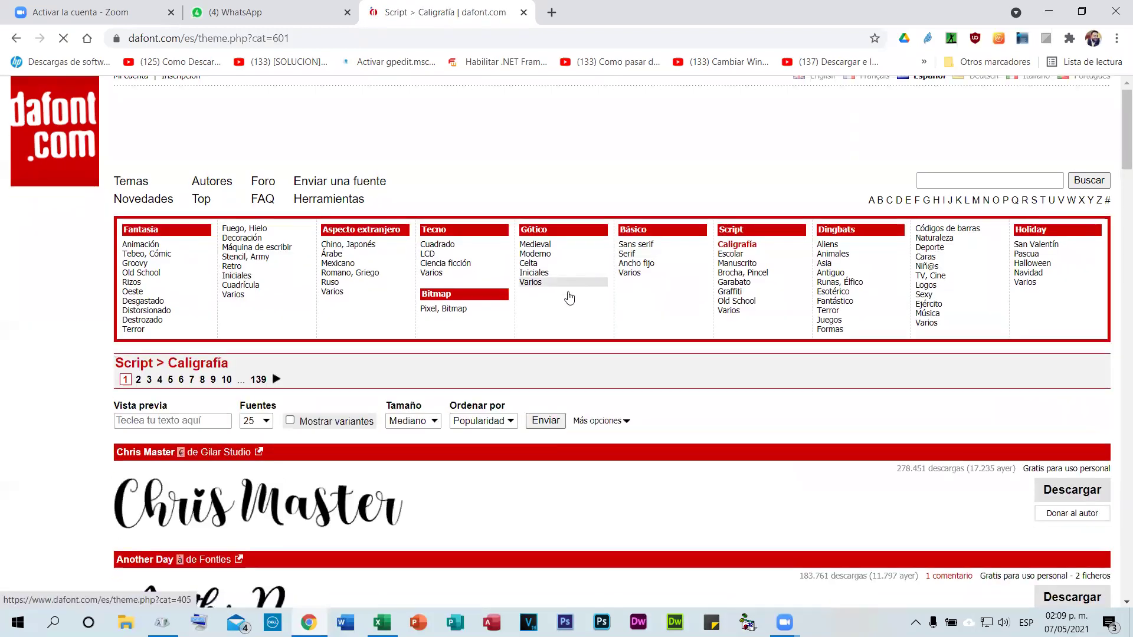
pyautogui.scroll(-10, 621, 318)
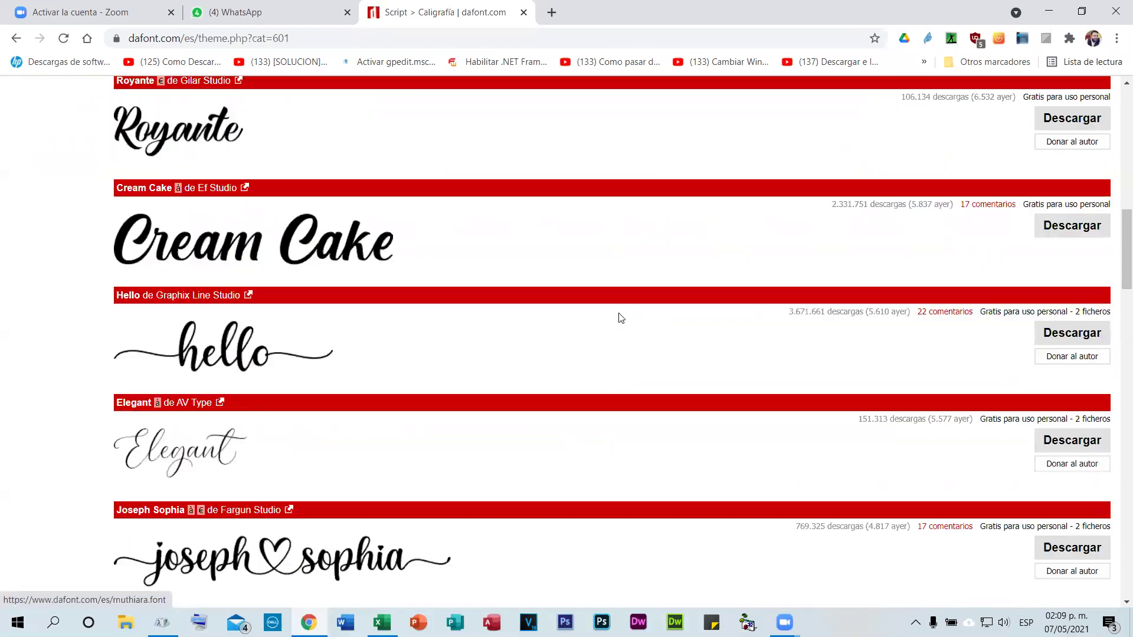
pyautogui.scroll(7, 475, 278)
pyautogui.scroll(2, 139, 350)
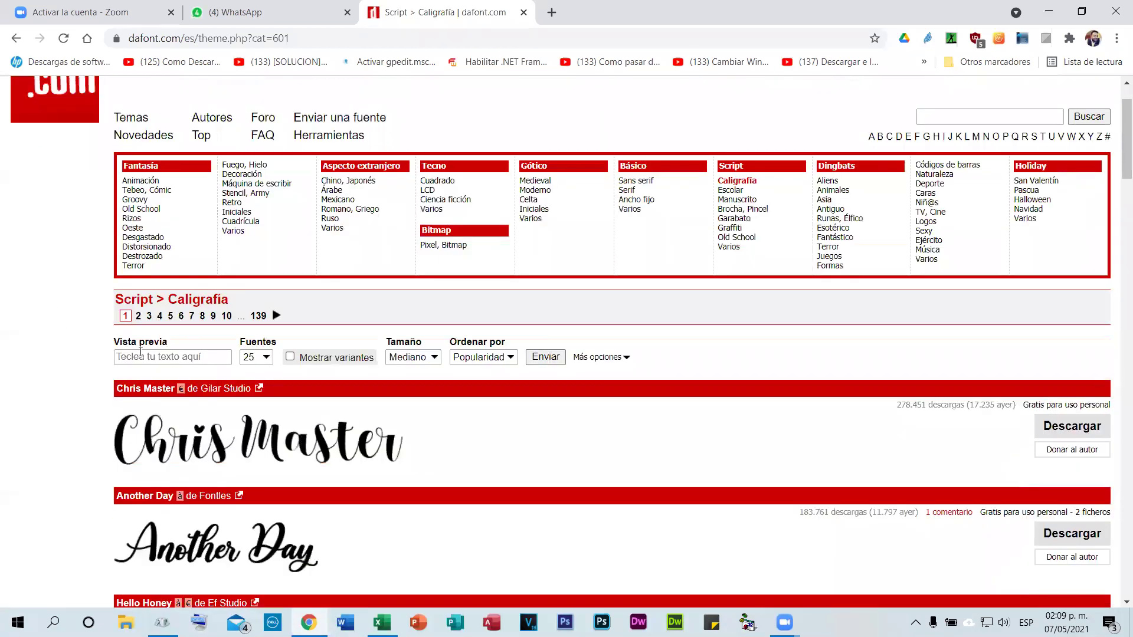
# Step: Fill the preview text with a suggested person's name and set the list to 200 fonts per page
pyautogui.click(229, 359)
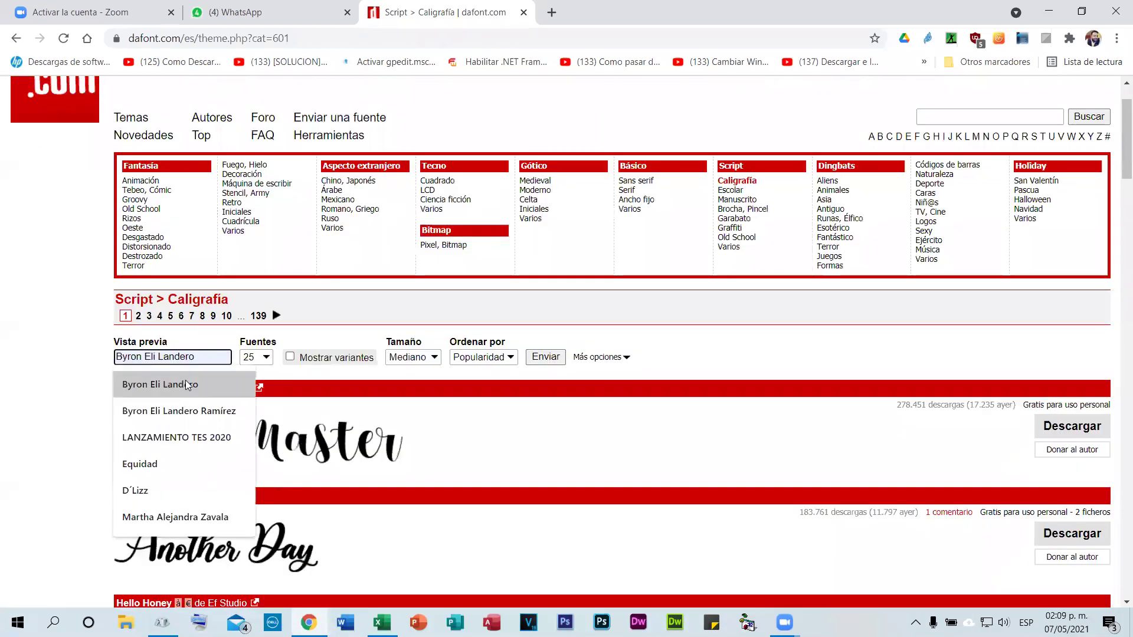
pyautogui.click(221, 381)
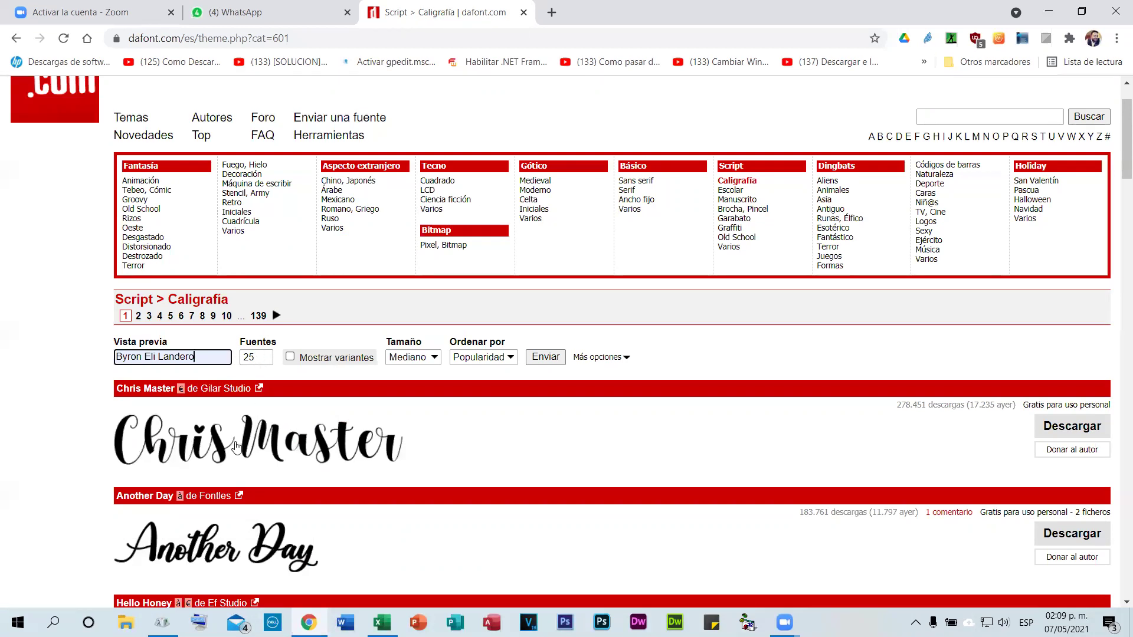
pyautogui.click(256, 357)
pyautogui.click(254, 411)
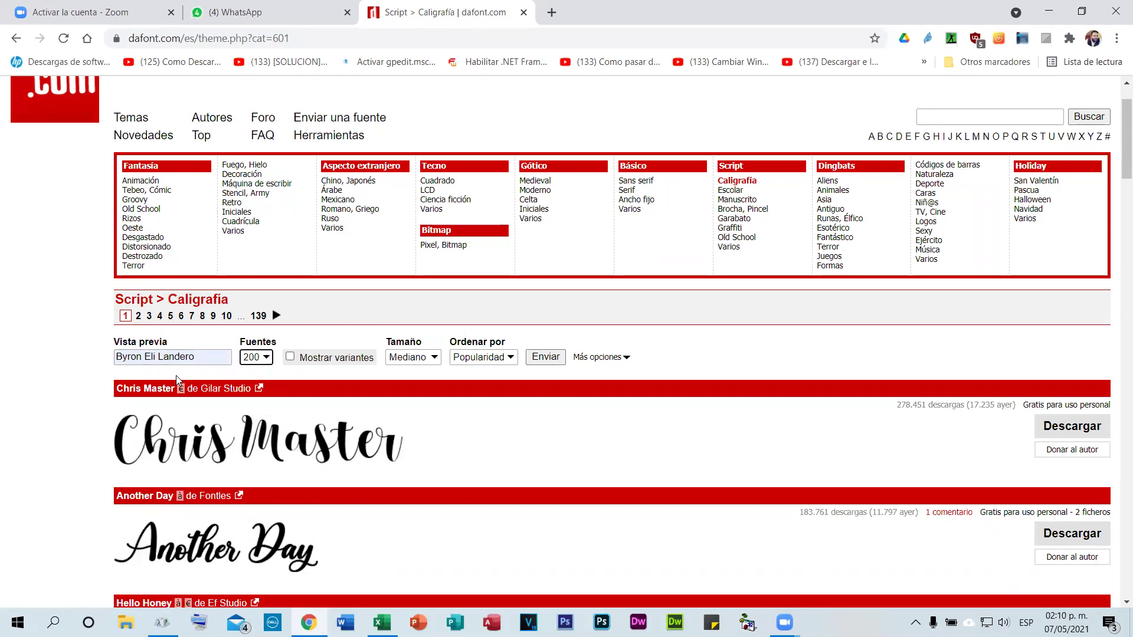
# Step: Replace the preview text with the suggested longer full name and apply the preview settings to the font list
pyautogui.click(205, 356)
pyautogui.click(208, 409)
pyautogui.doubleClick(218, 357)
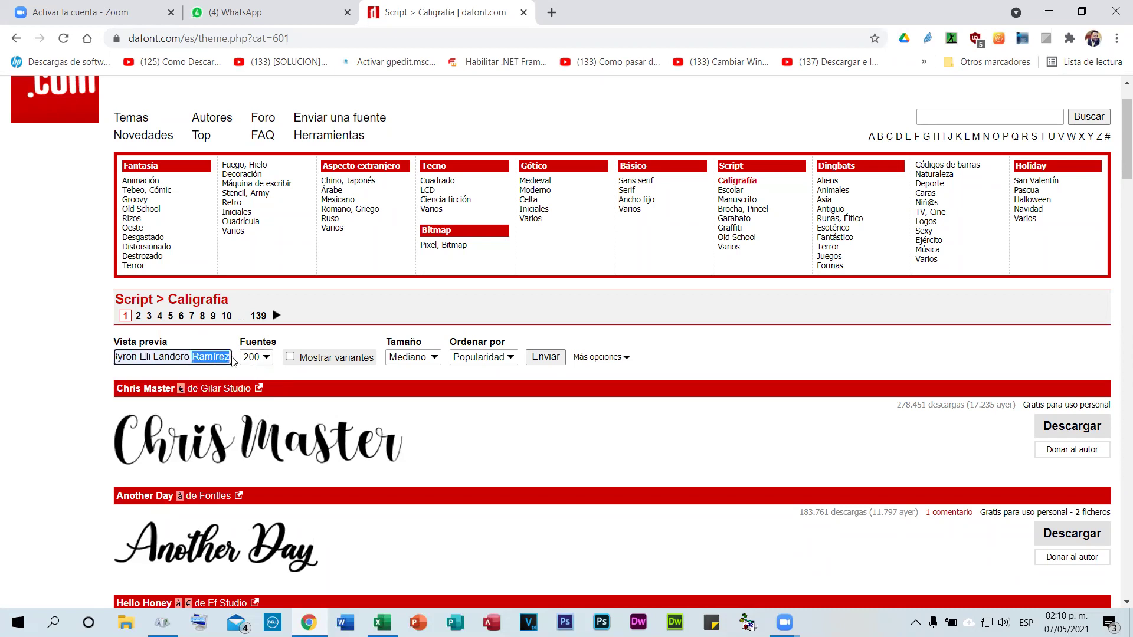
pyautogui.click(205, 356)
pyautogui.moveTo(155, 355); pyautogui.dragTo(136, 350)
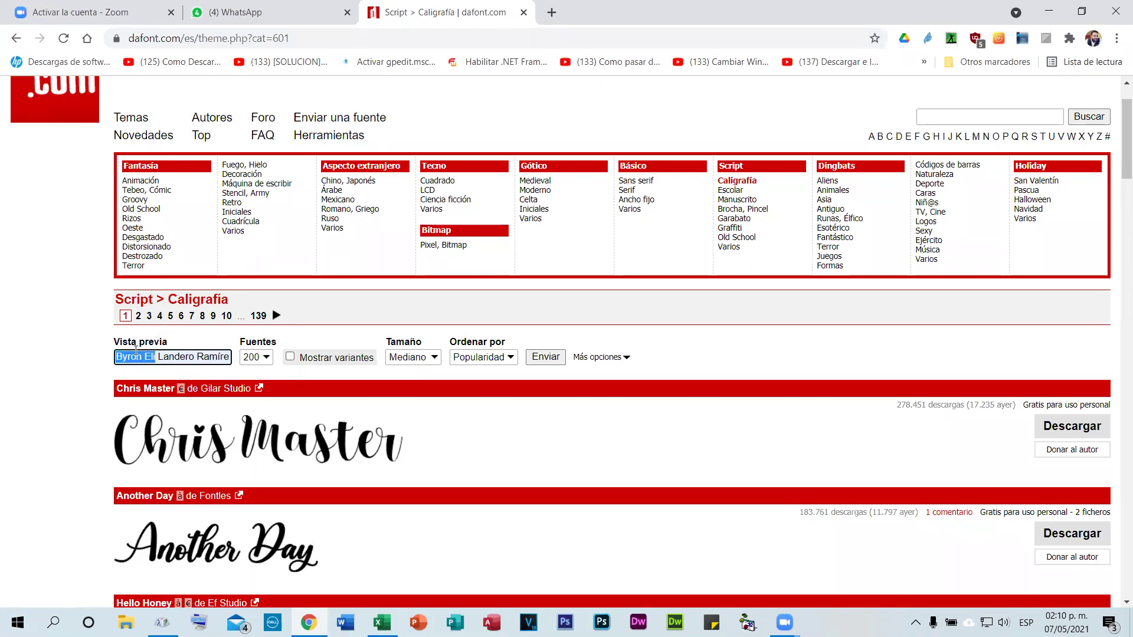
pyautogui.click(548, 362)
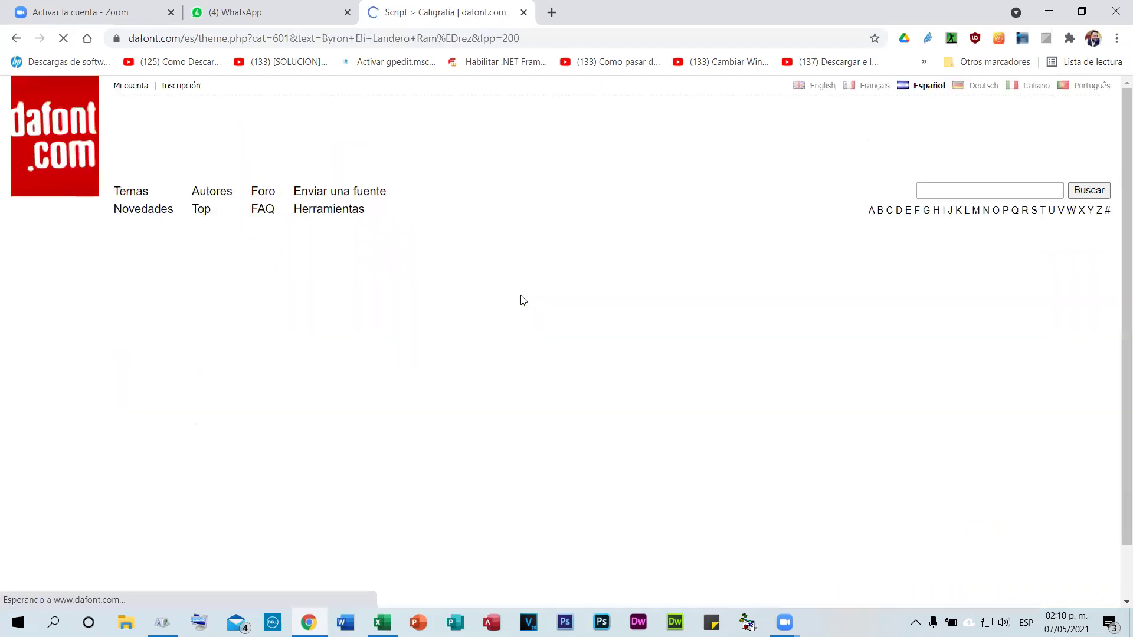
# Step: Examine how the name looks in the Caligrafía fonts, from the start of the first results page to its end
pyautogui.scroll(-5, 479, 299)
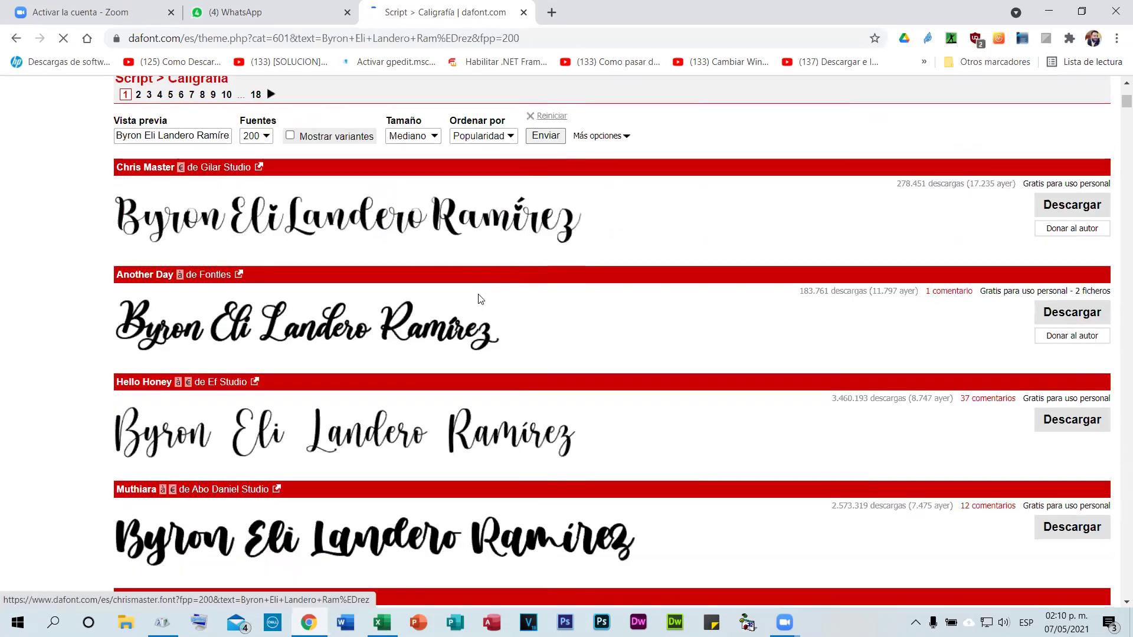
pyautogui.scroll(-2, 479, 299)
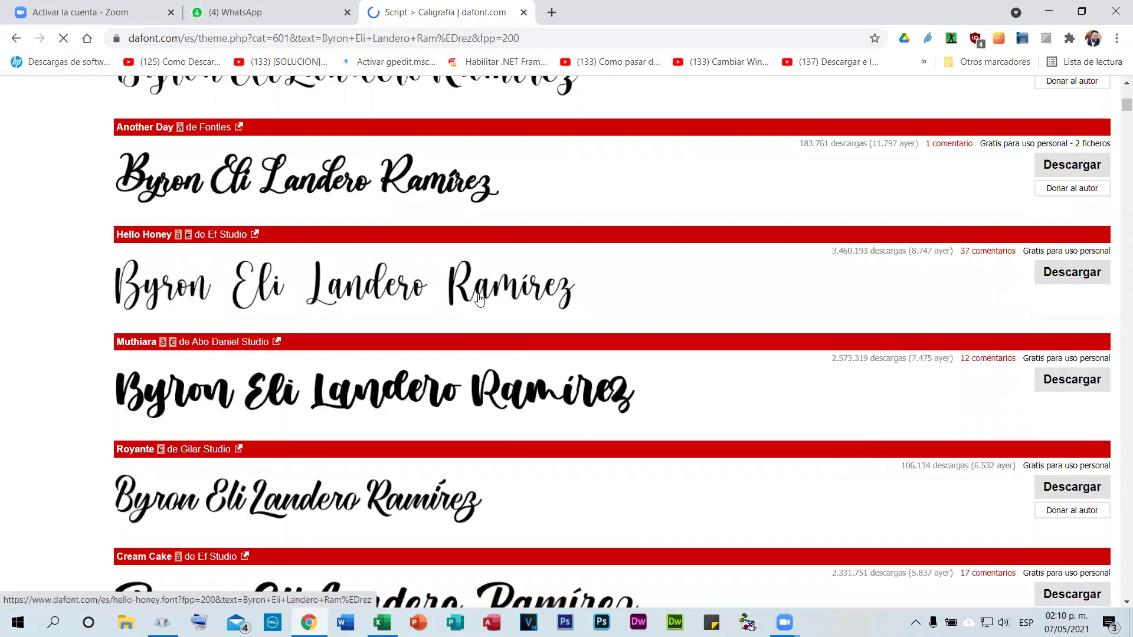
pyautogui.scroll(-1, 479, 300)
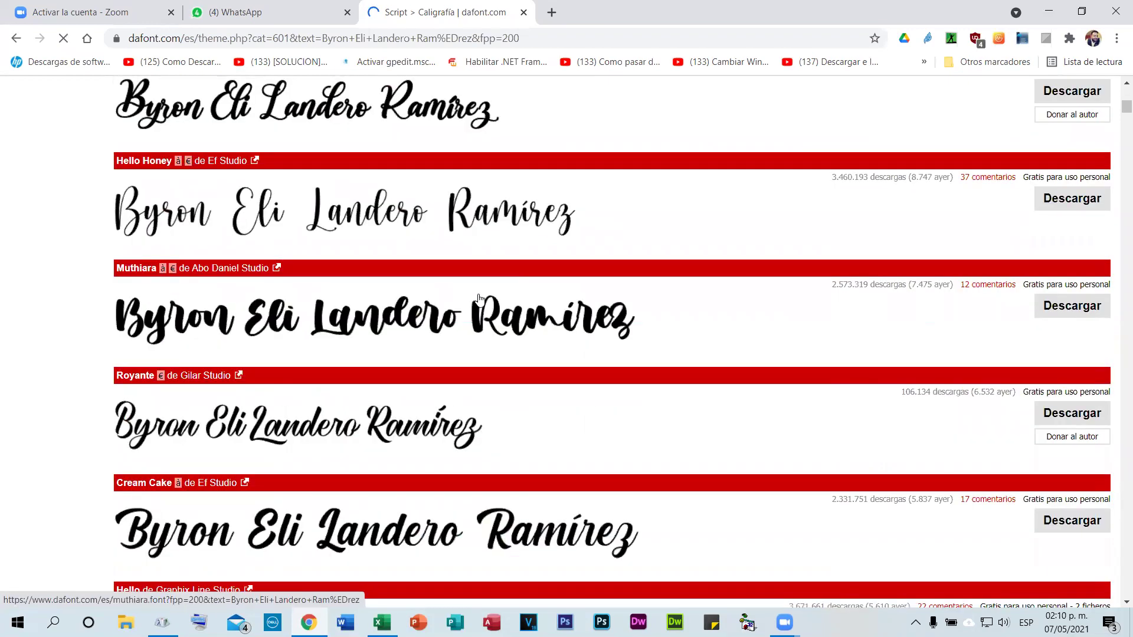
pyautogui.scroll(-2, 479, 299)
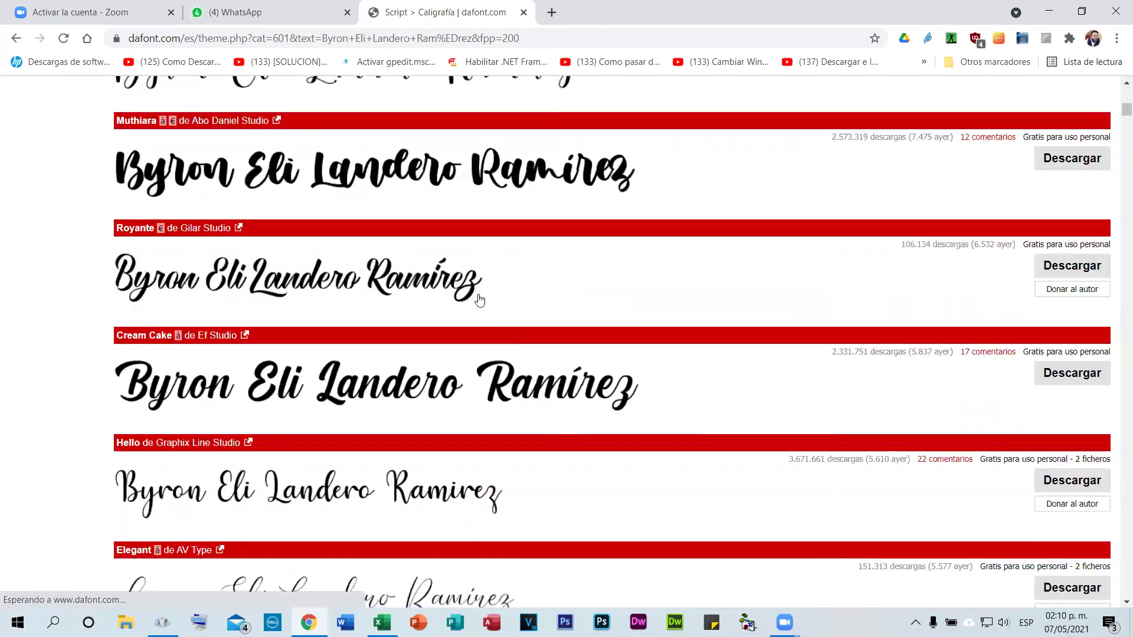
pyautogui.scroll(-2, 479, 299)
pyautogui.scroll(-2, 479, 299)
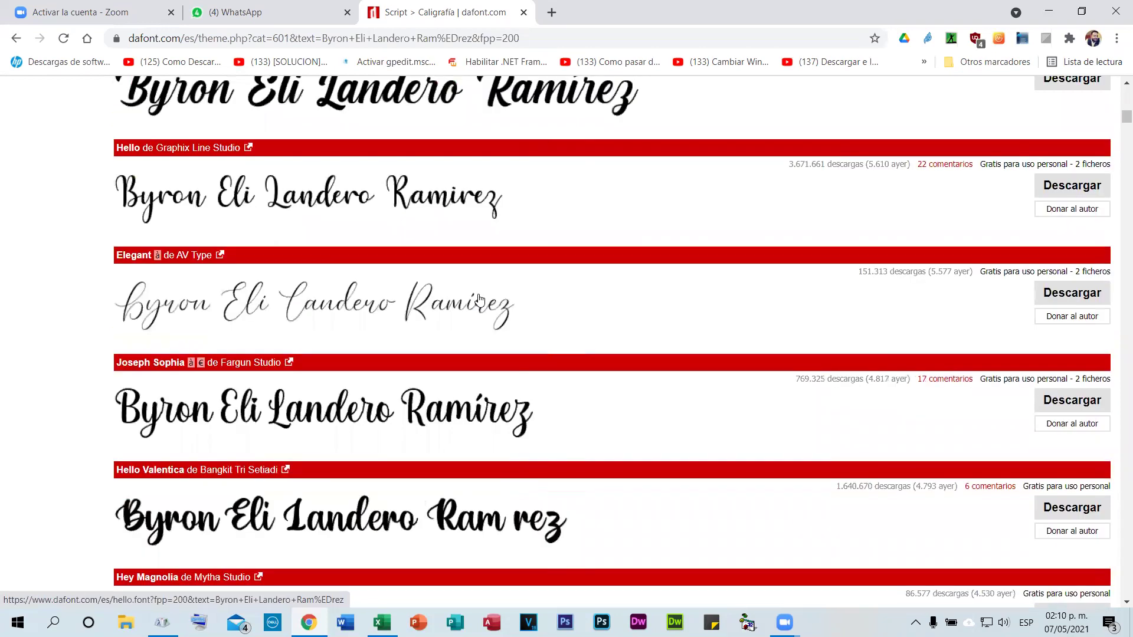
pyautogui.scroll(2, 291, 297)
pyautogui.scroll(1, 177, 309)
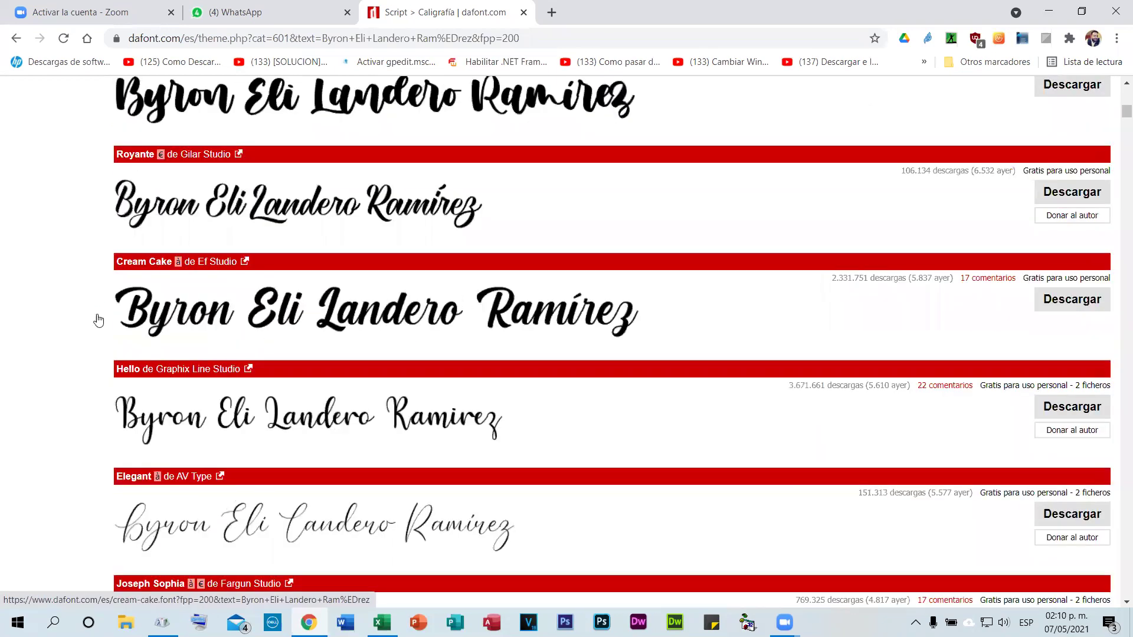
pyautogui.scroll(-10, 837, 339)
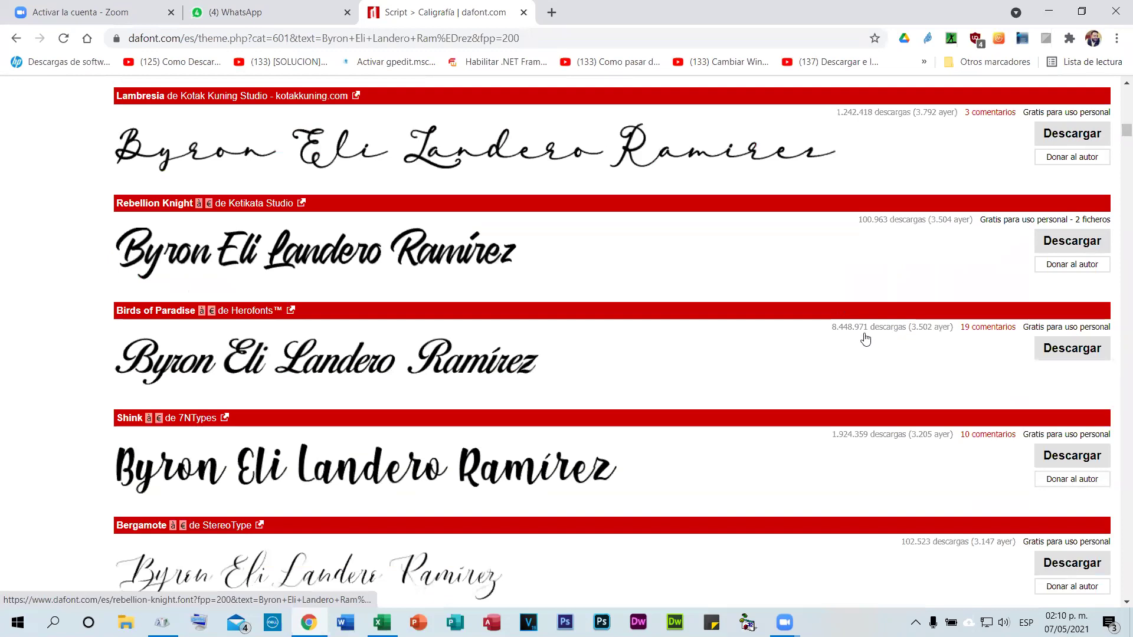
pyautogui.scroll(-10, 865, 339)
pyautogui.scroll(-5, 865, 340)
pyautogui.scroll(-3, 866, 339)
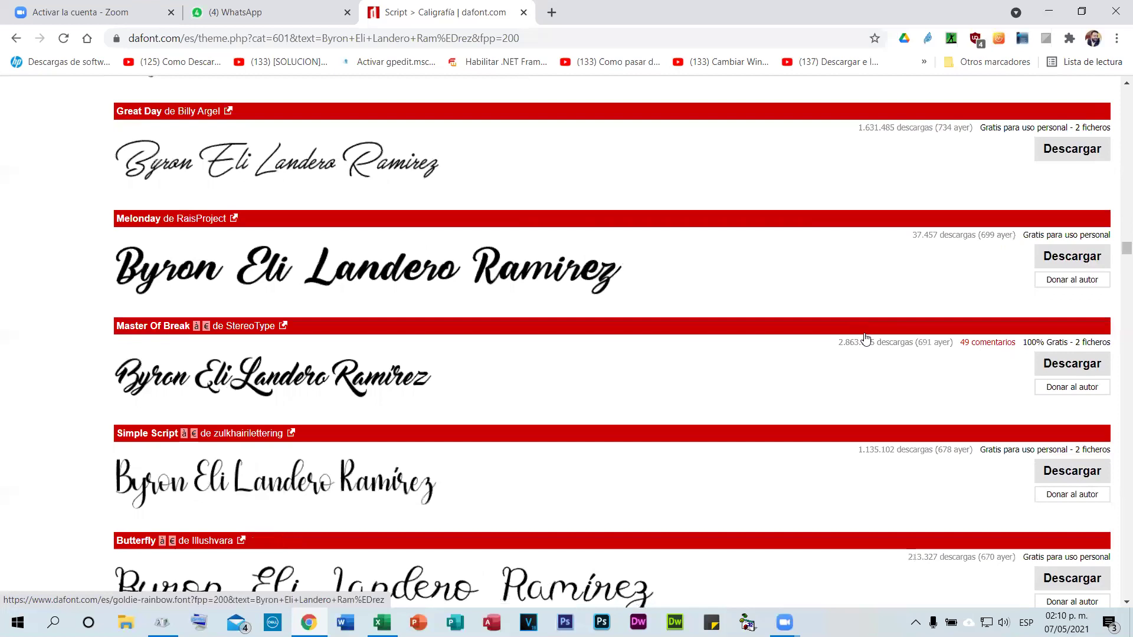
pyautogui.scroll(-10, 866, 339)
pyautogui.scroll(-13, 865, 339)
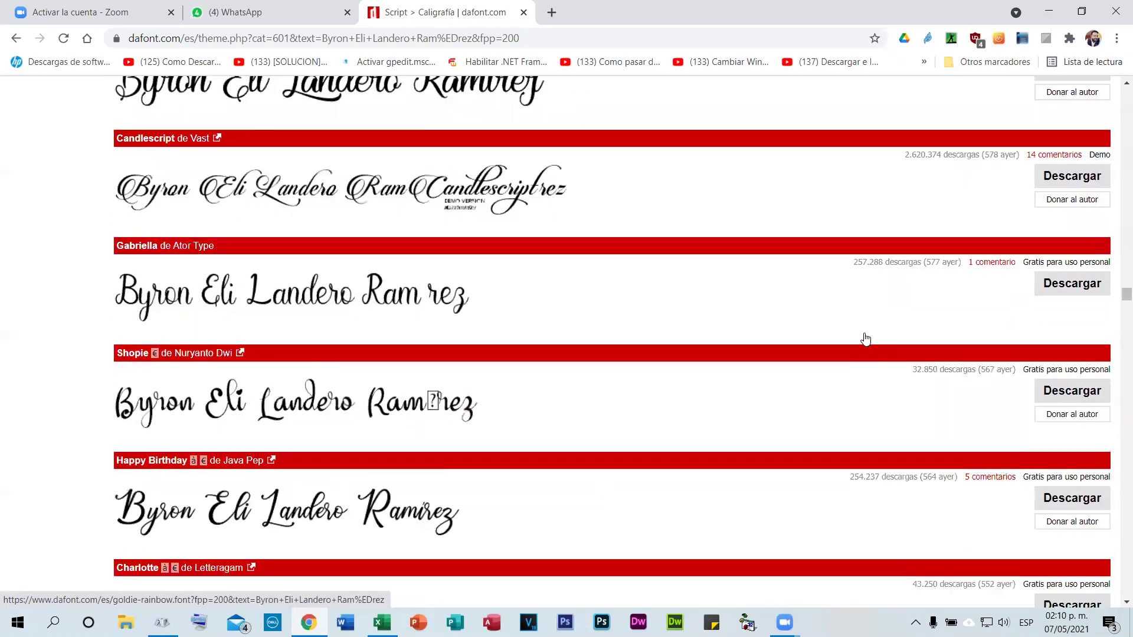
pyautogui.scroll(-18, 865, 339)
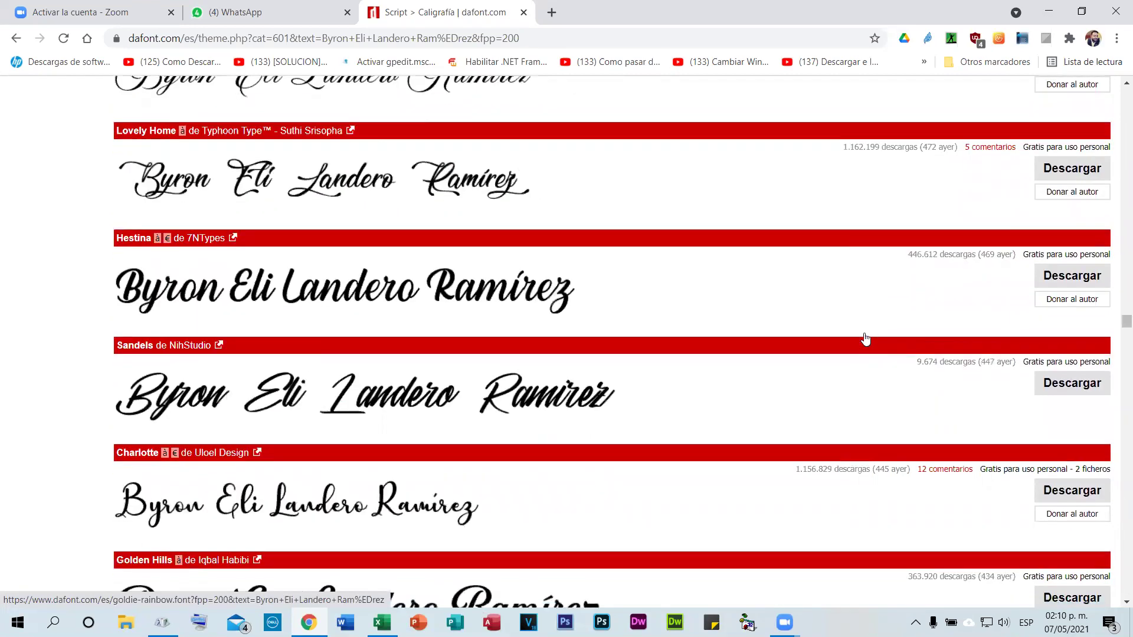
pyautogui.scroll(-15, 865, 339)
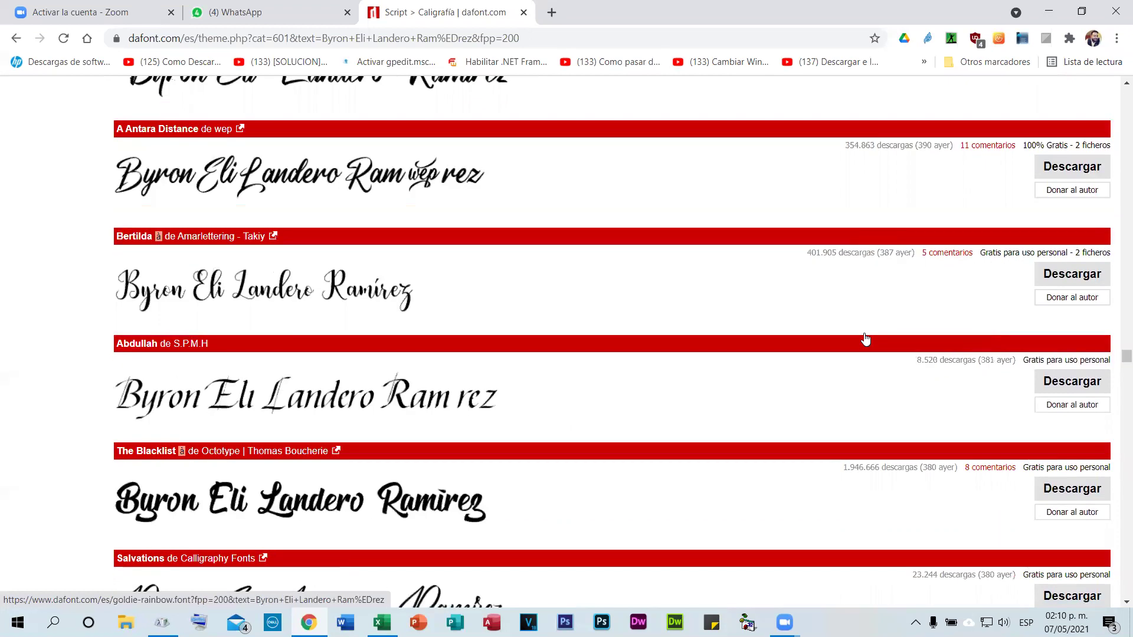
pyautogui.scroll(-15, 865, 339)
pyautogui.scroll(-15, 866, 339)
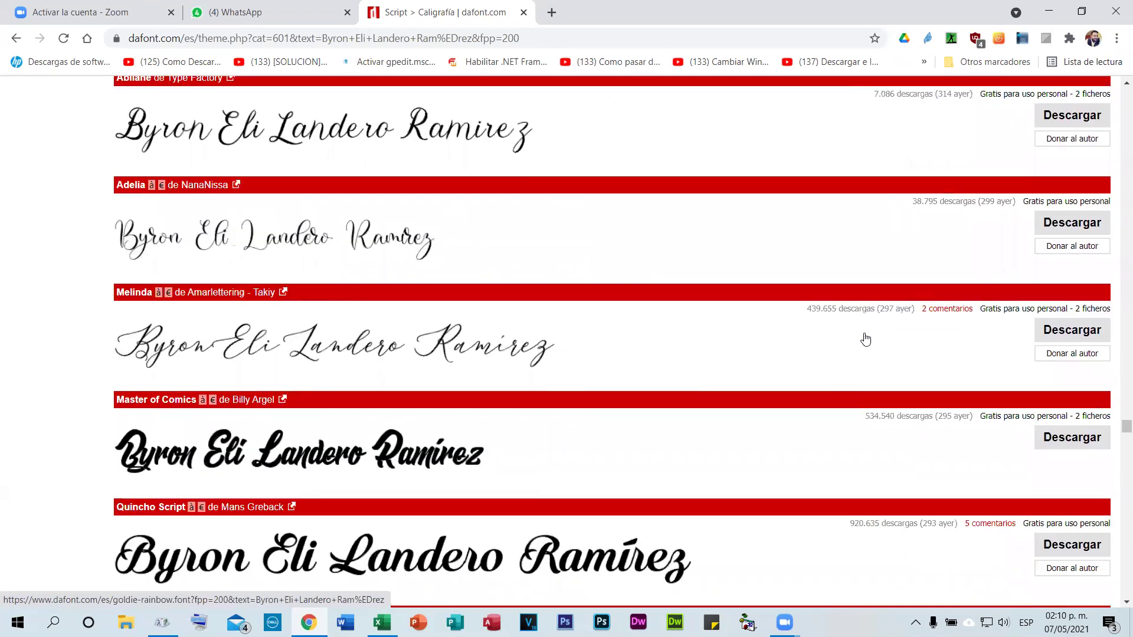
pyautogui.scroll(-15, 866, 339)
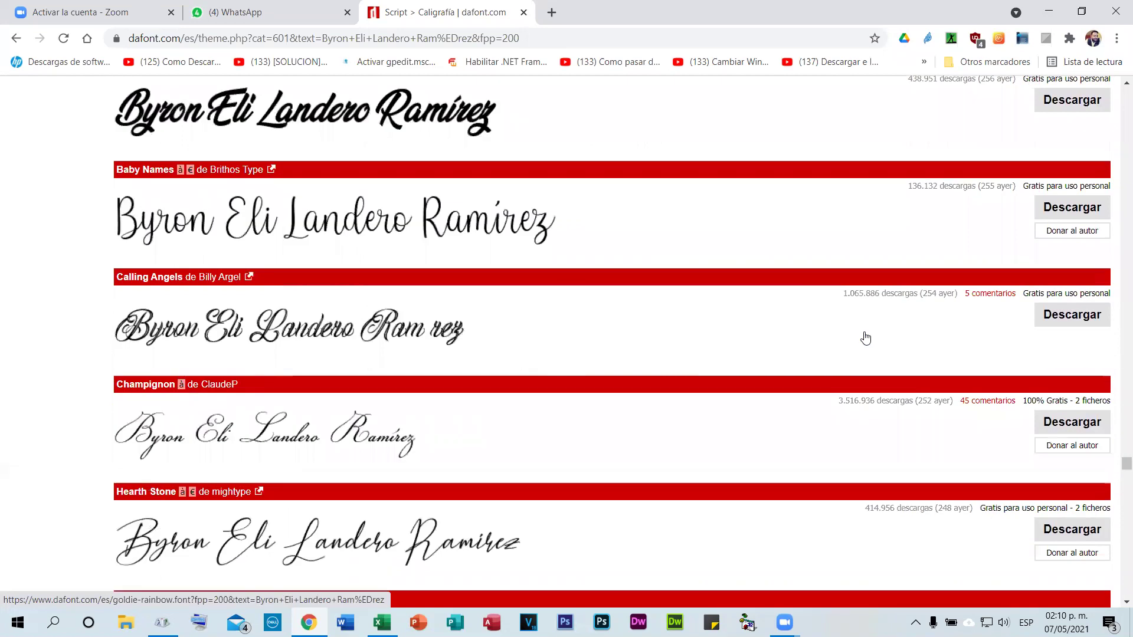
pyautogui.scroll(-15, 864, 338)
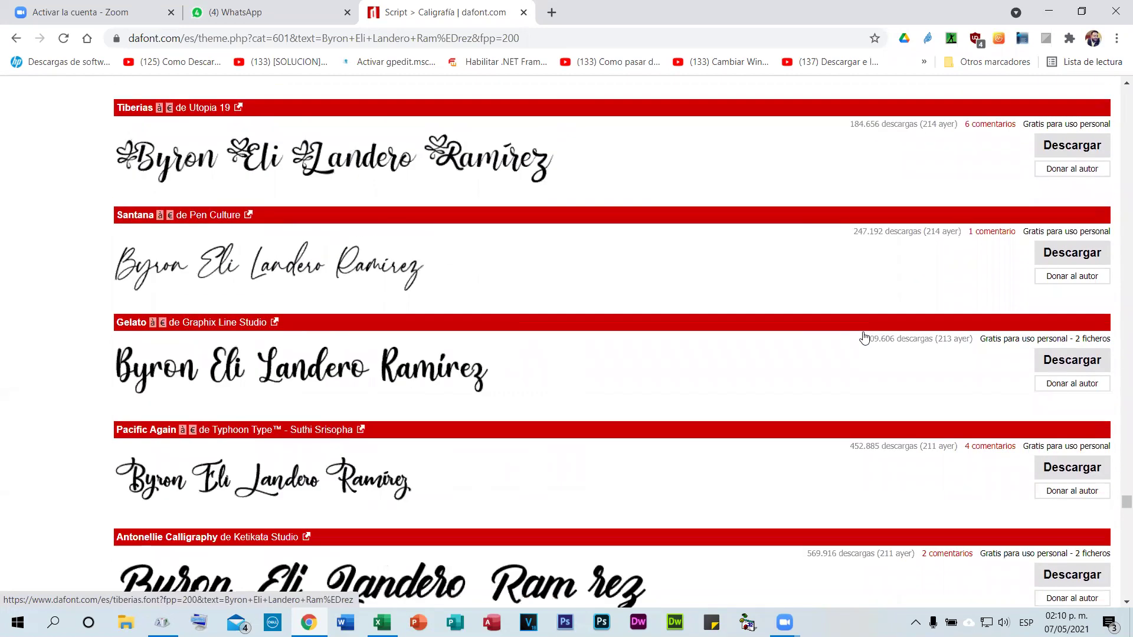
pyautogui.scroll(-15, 864, 338)
pyautogui.scroll(-15, 865, 338)
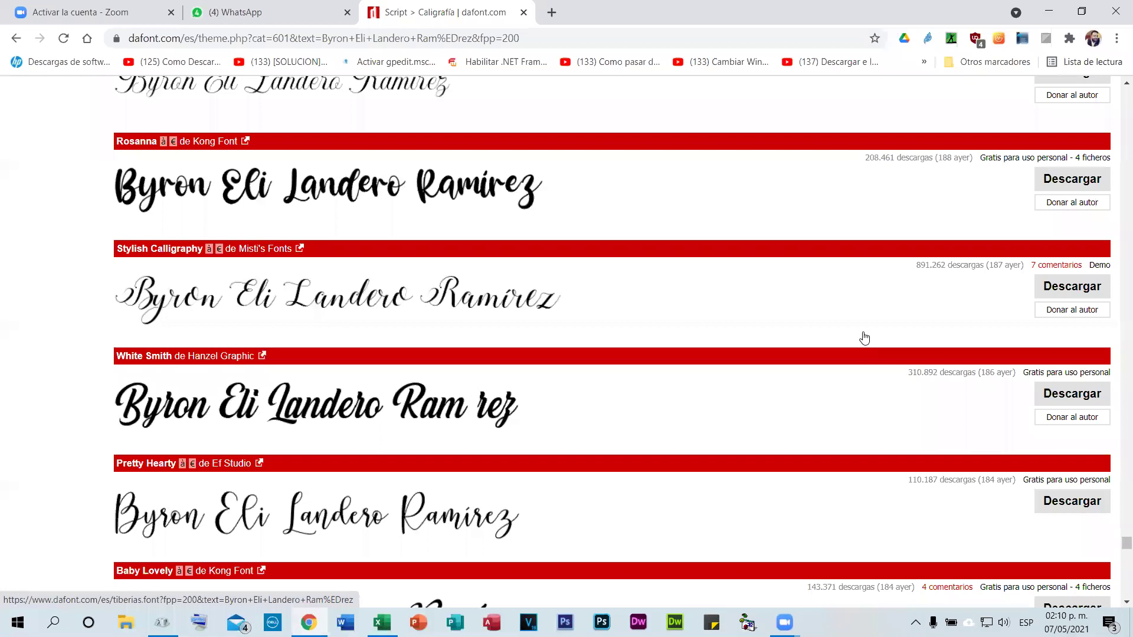
pyautogui.scroll(-10, 179, 365)
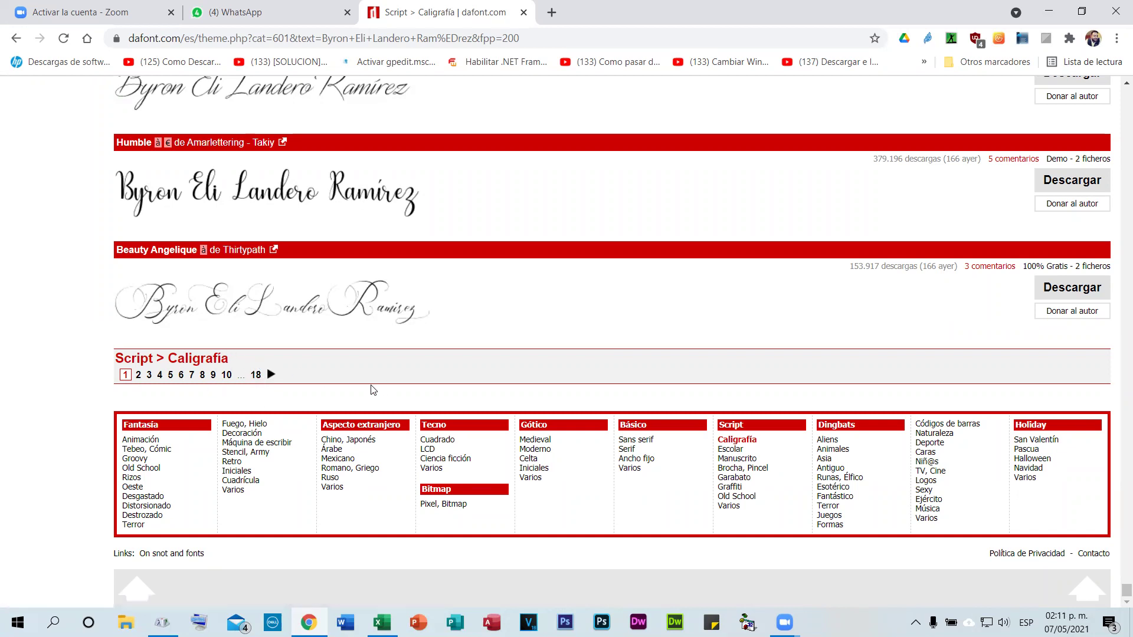
# Step: Compare how the preview name looks in the Caligrafía fonts, including those at the end and near the start of the list
pyautogui.scroll(3, 350, 383)
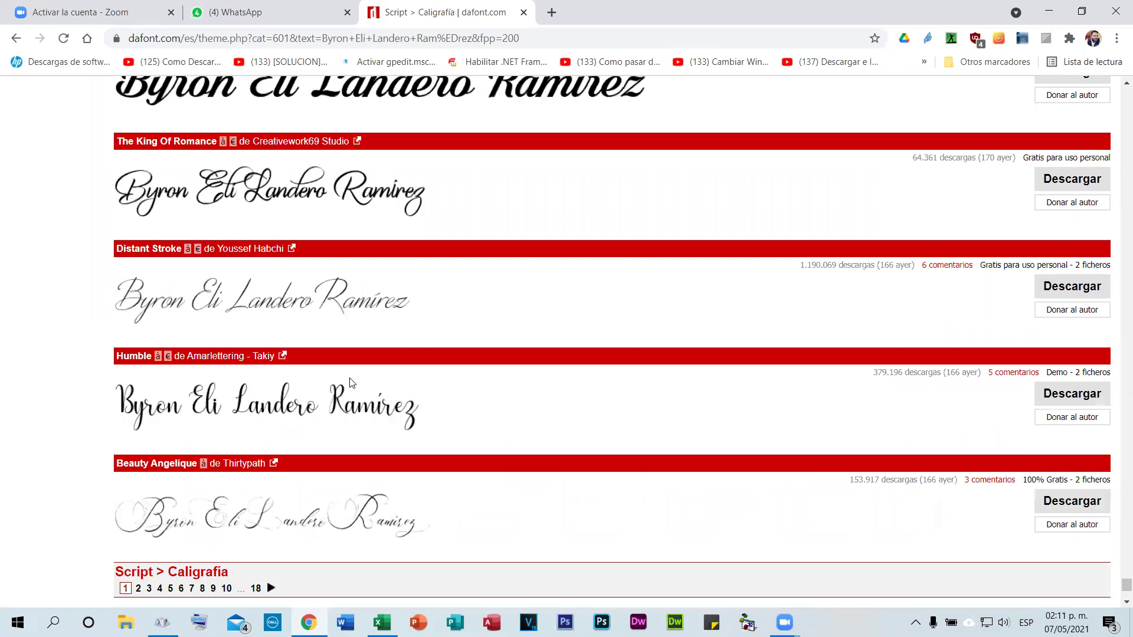
pyautogui.scroll(3, 348, 413)
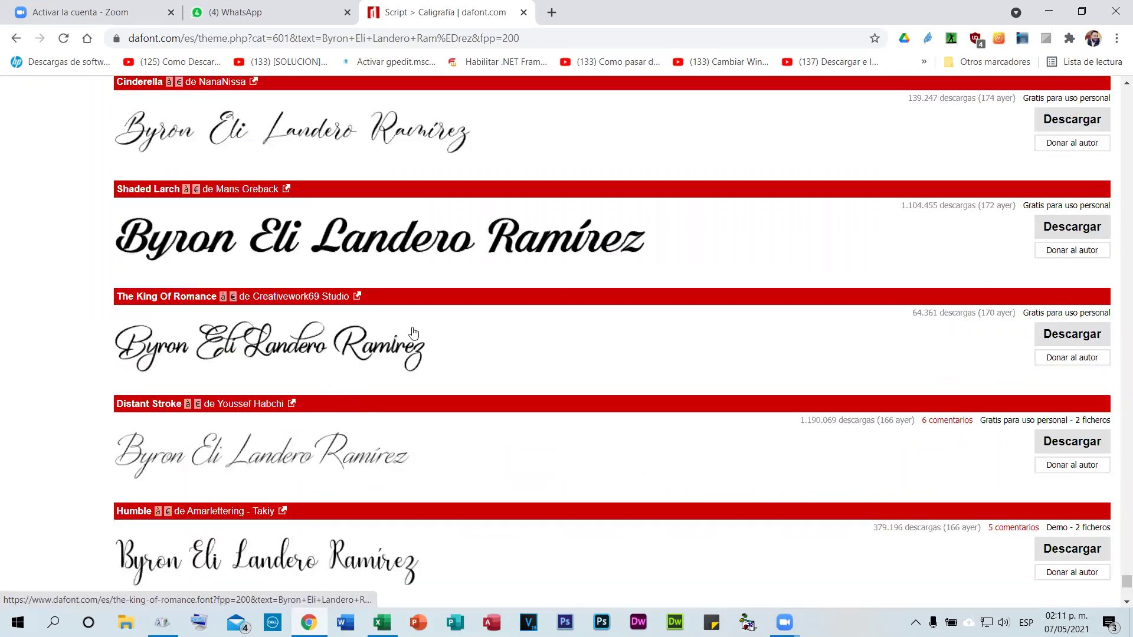
pyautogui.scroll(5, 1072, 525)
pyautogui.moveTo(1117, 558); pyautogui.dragTo(1117, 85)
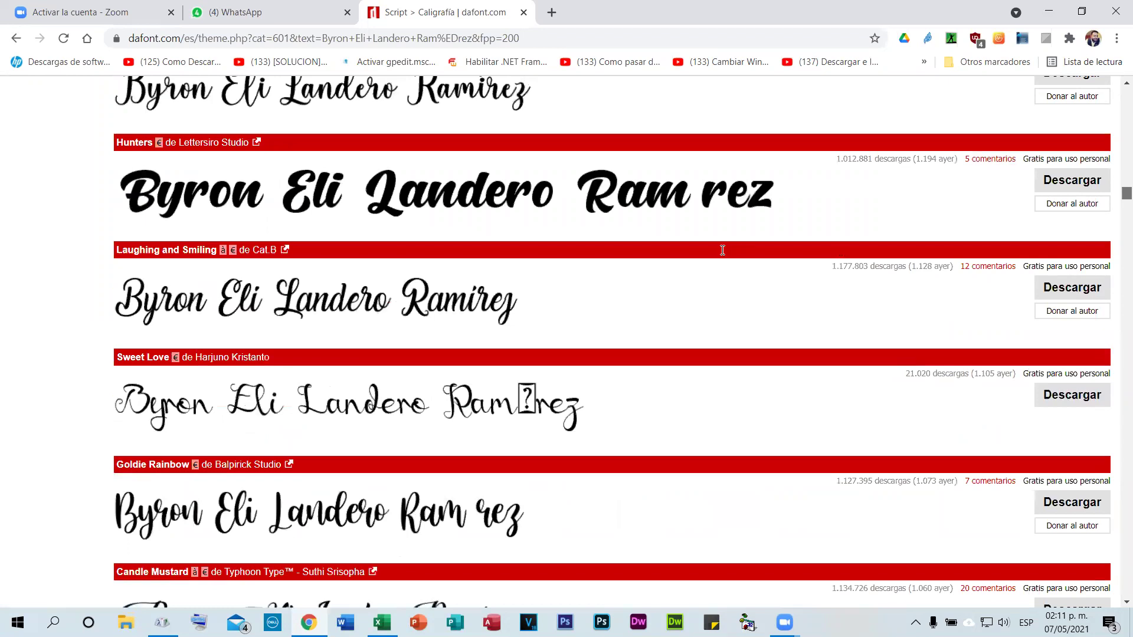
pyautogui.press('Home')
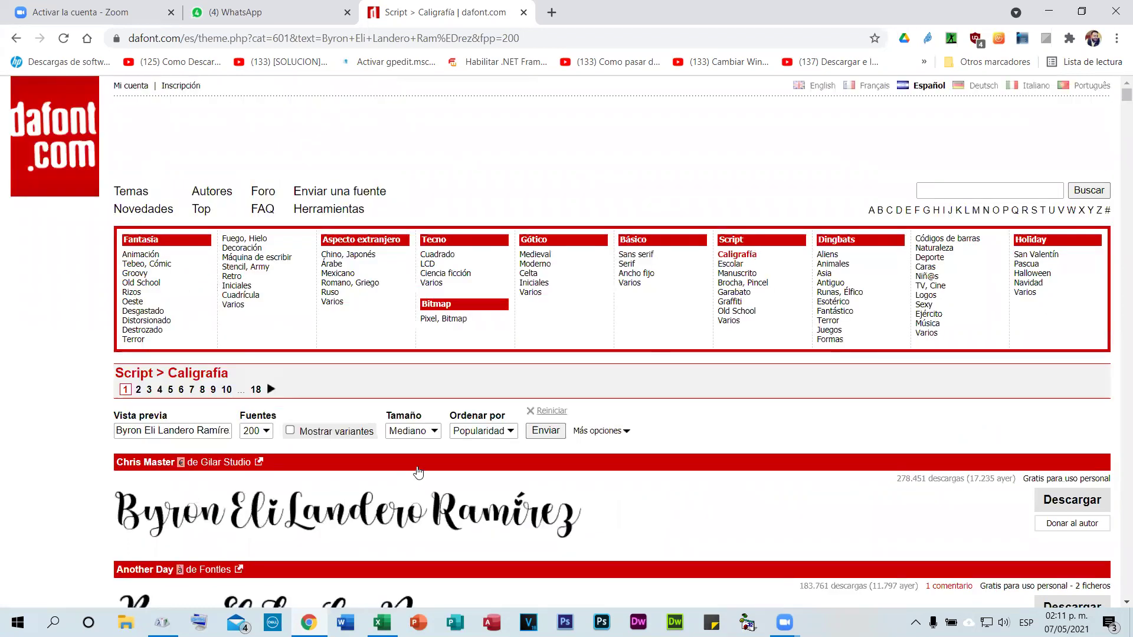
pyautogui.scroll(-5, 418, 472)
pyautogui.scroll(-2, 405, 435)
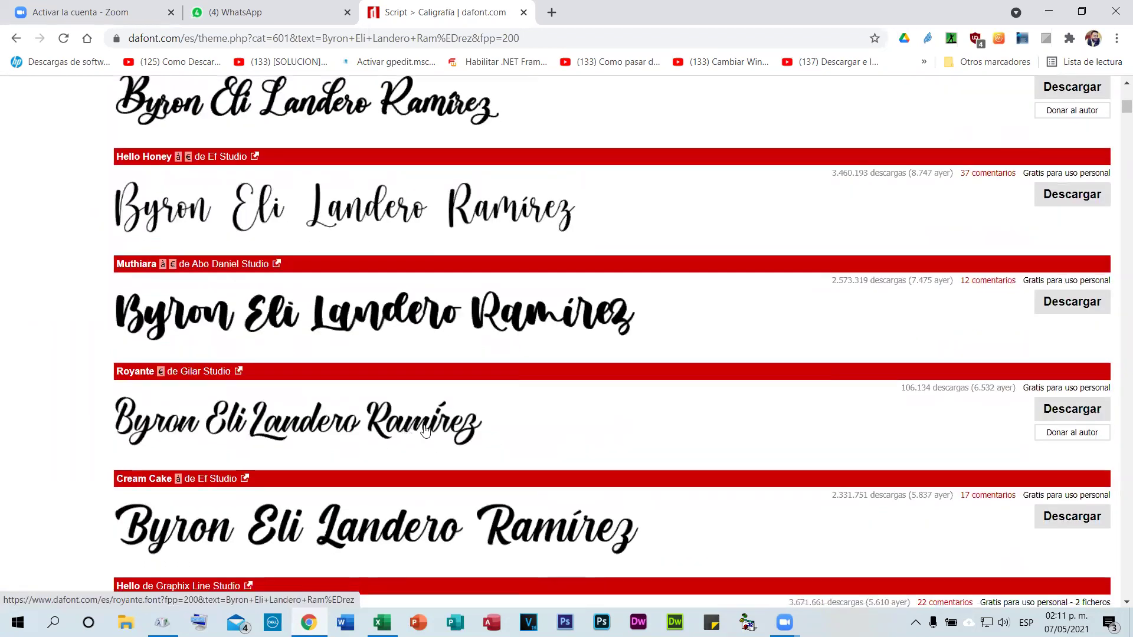
pyautogui.scroll(-4, 393, 228)
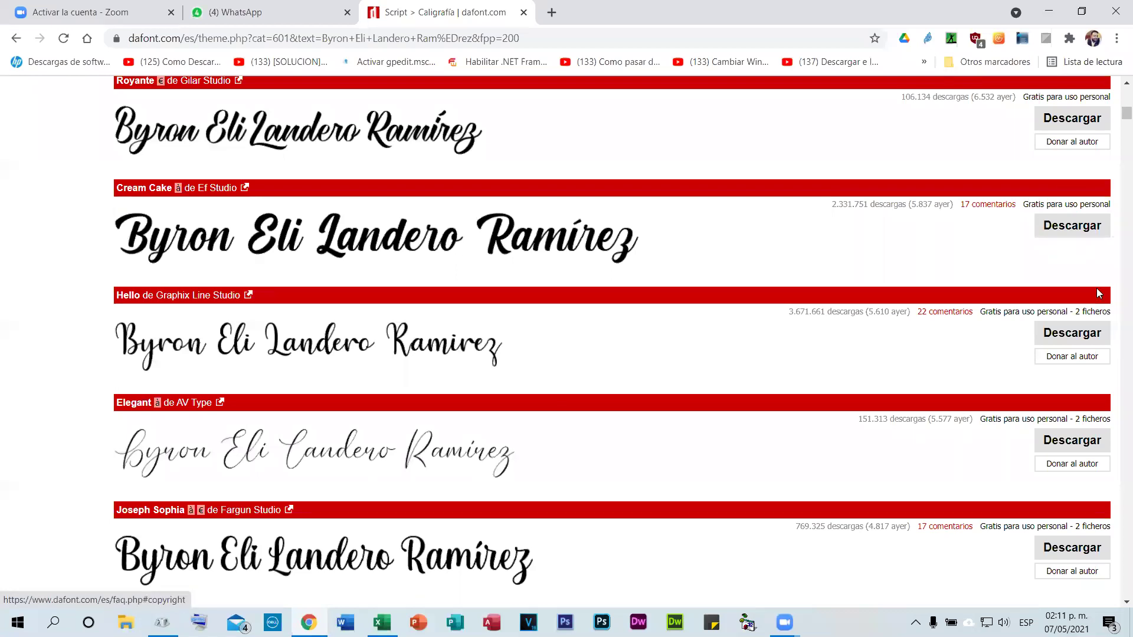
# Step: Download the Cream Cake font and save cream_cake.zip to the Escritorio folder
pyautogui.scroll(1, 1079, 333)
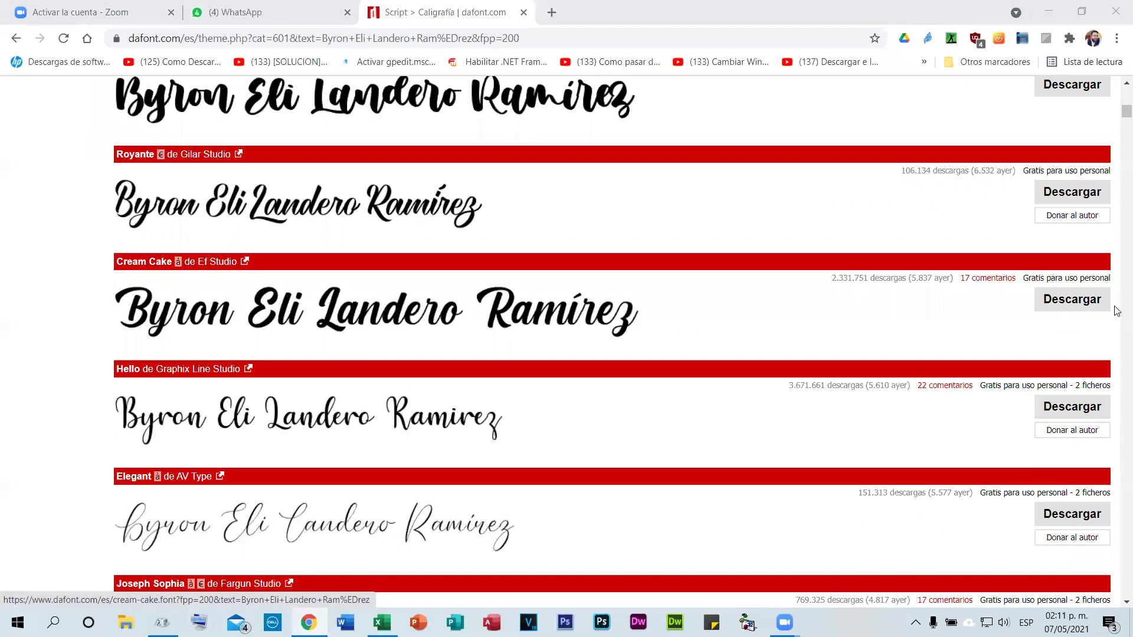
pyautogui.click(1085, 302)
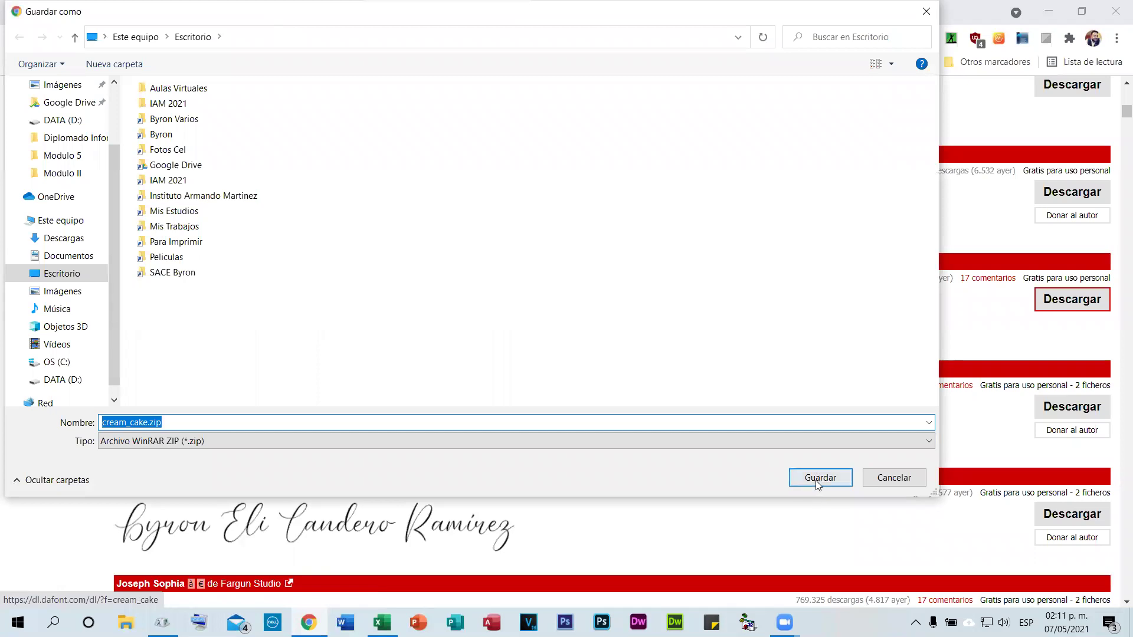
pyautogui.click(817, 484)
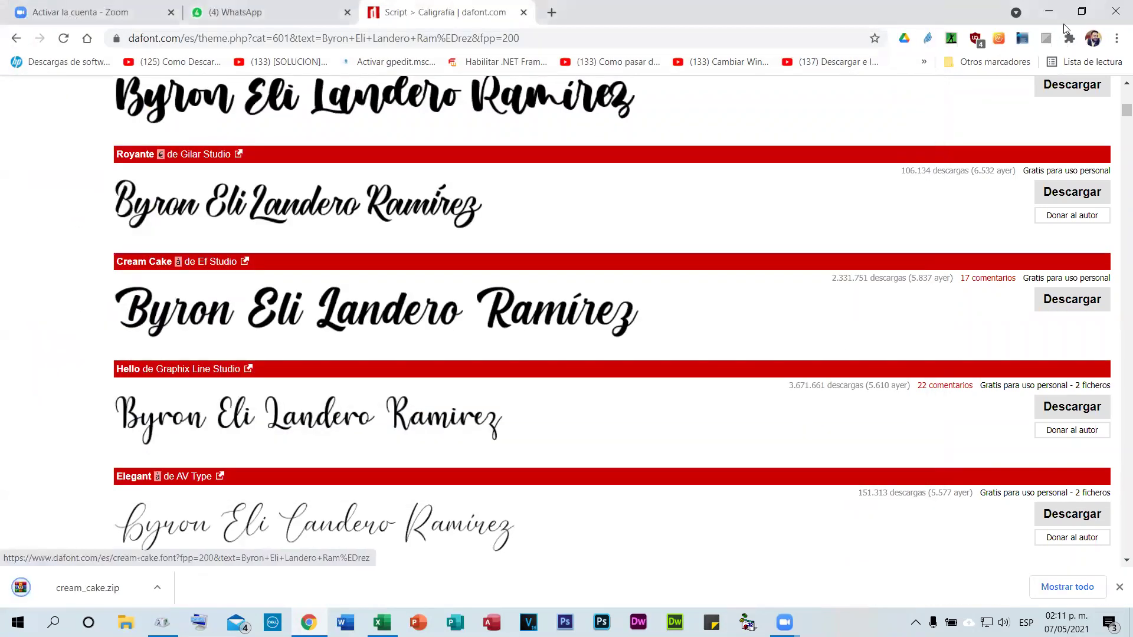
# Step: Go to the desktop, extract cream_cake.zip into its own cream_cake folder and open that folder
pyautogui.click(1049, 11)
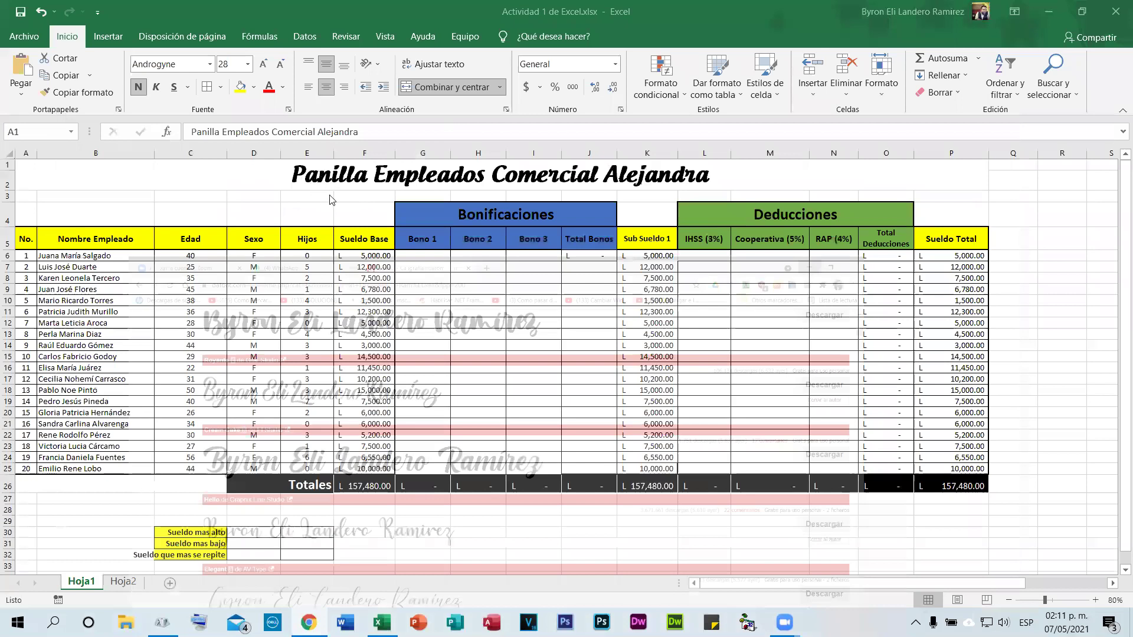
pyautogui.press('super+d')
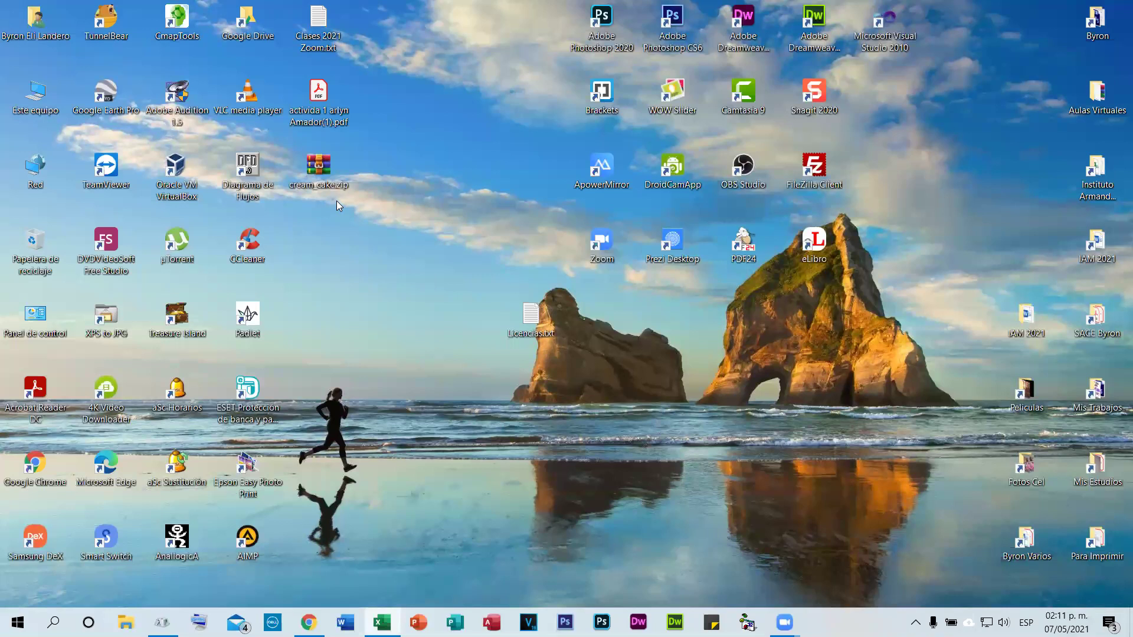
pyautogui.rightClick(327, 169)
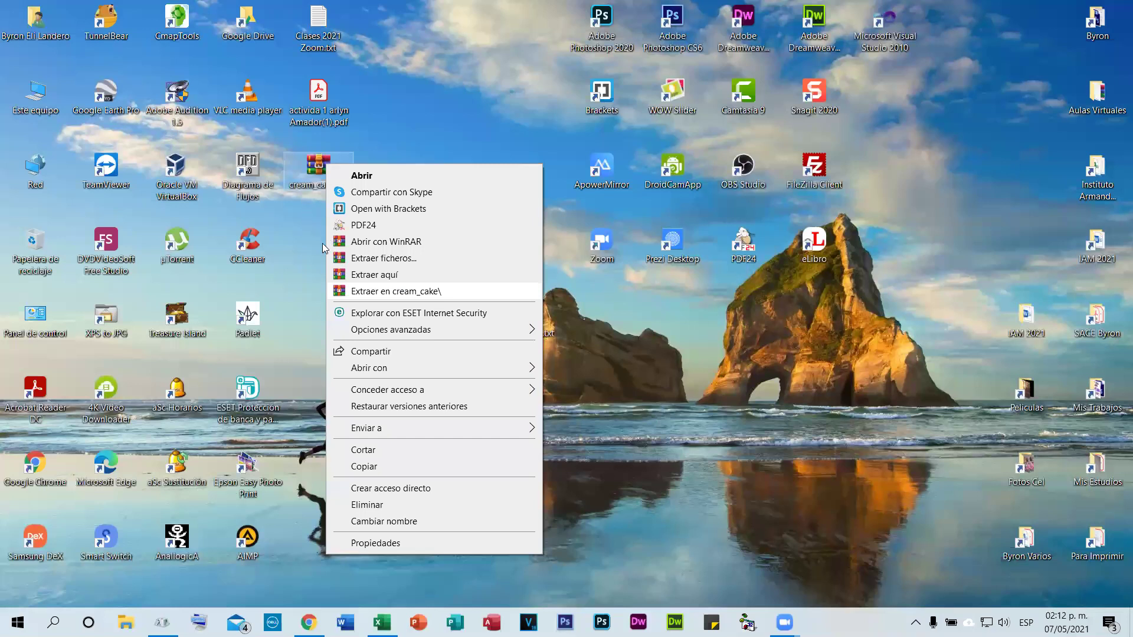
pyautogui.press('Return')
pyautogui.press('Return')
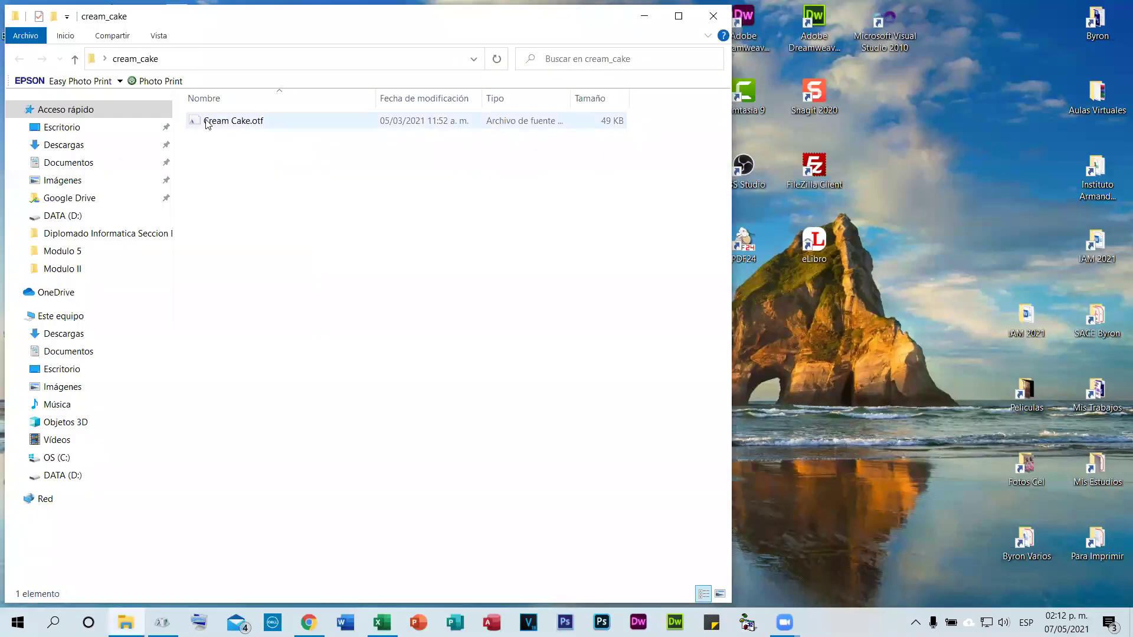
# Step: Install the Cream Cake.otf font and close the cream_cake folder
pyautogui.rightClick(237, 128)
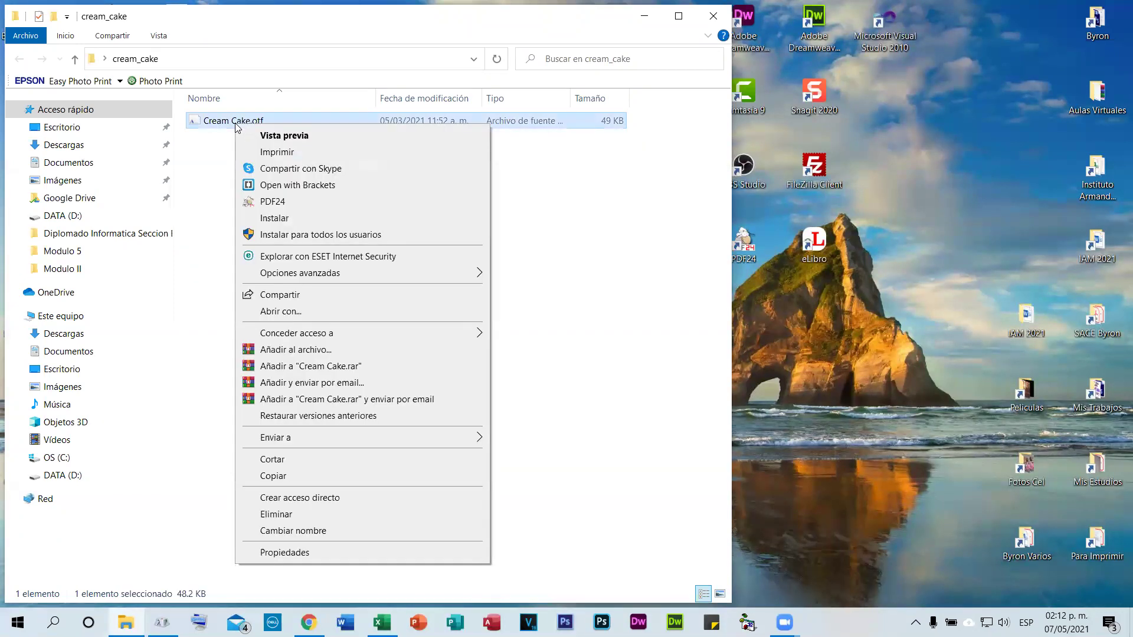
pyautogui.click(276, 223)
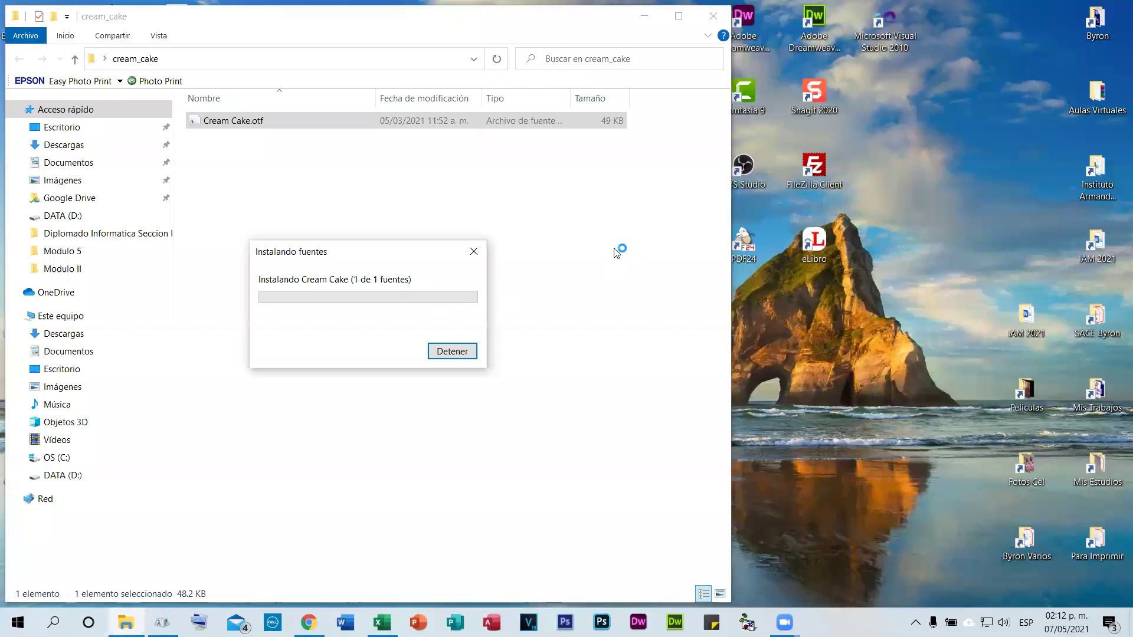
pyautogui.click(712, 18)
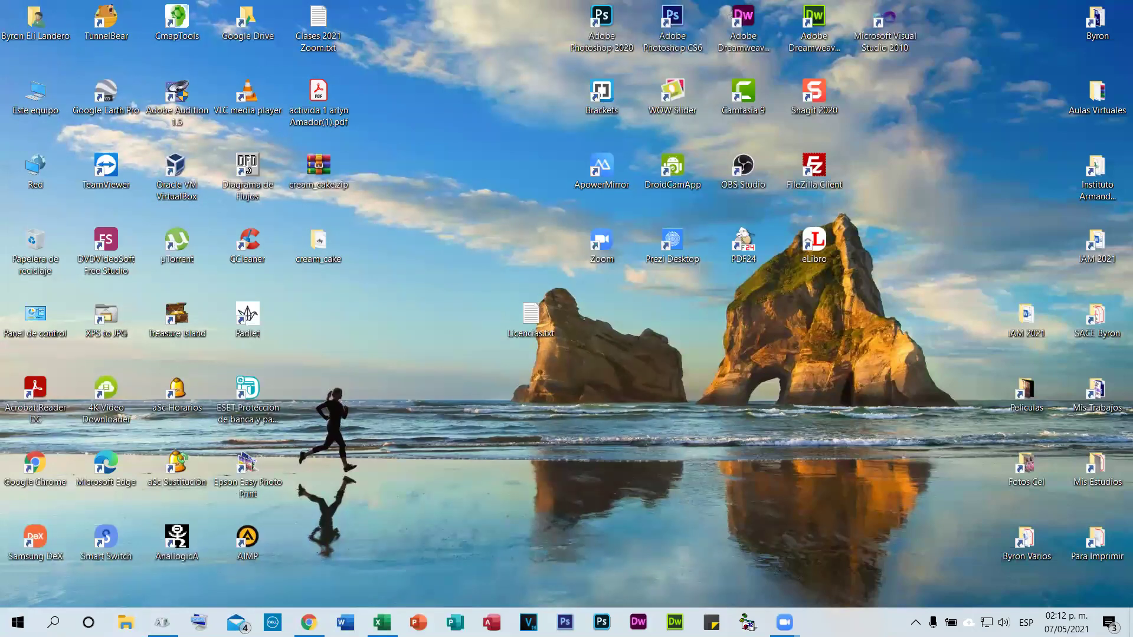
# Step: Switch to the Excel payroll workbook and apply the Cream Cake font to the full sheet title in A1
pyautogui.moveTo(382, 622)
pyautogui.hotkey('alt', 'Tab')
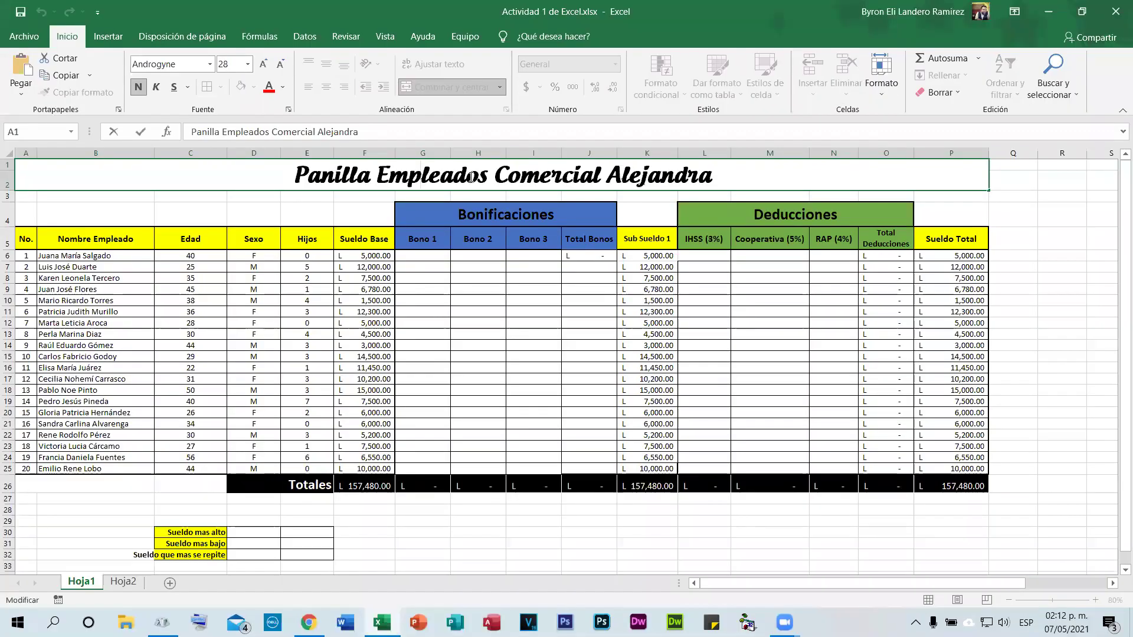
pyautogui.tripleClick(746, 172)
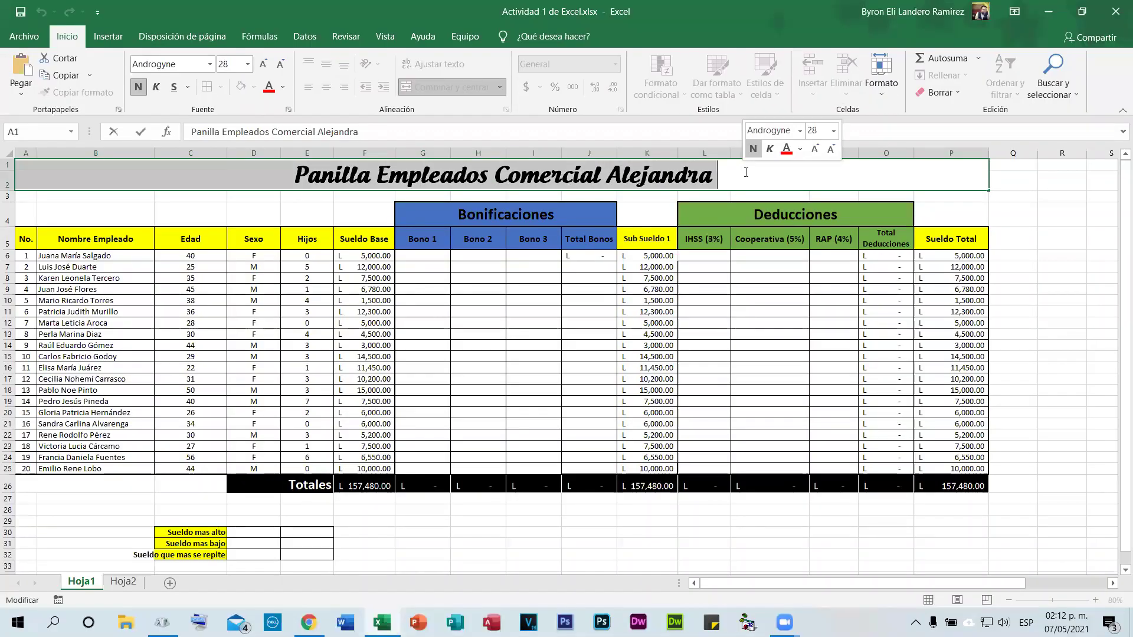
pyautogui.click(209, 64)
pyautogui.scroll(-4, 219, 285)
pyautogui.scroll(-8, 218, 285)
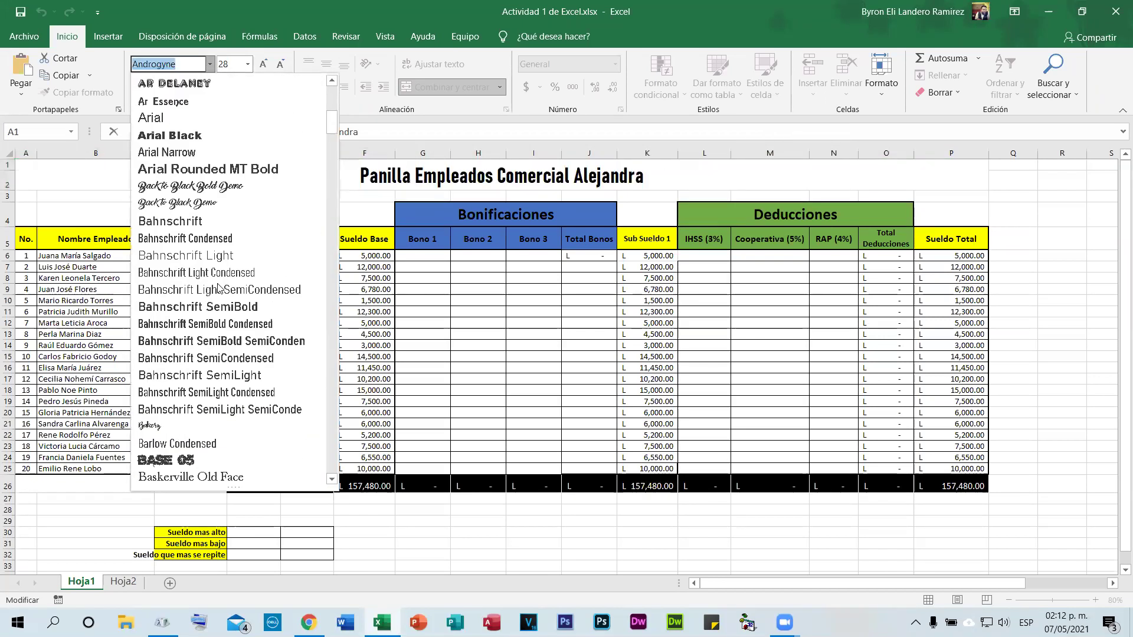
pyautogui.scroll(-5, 228, 281)
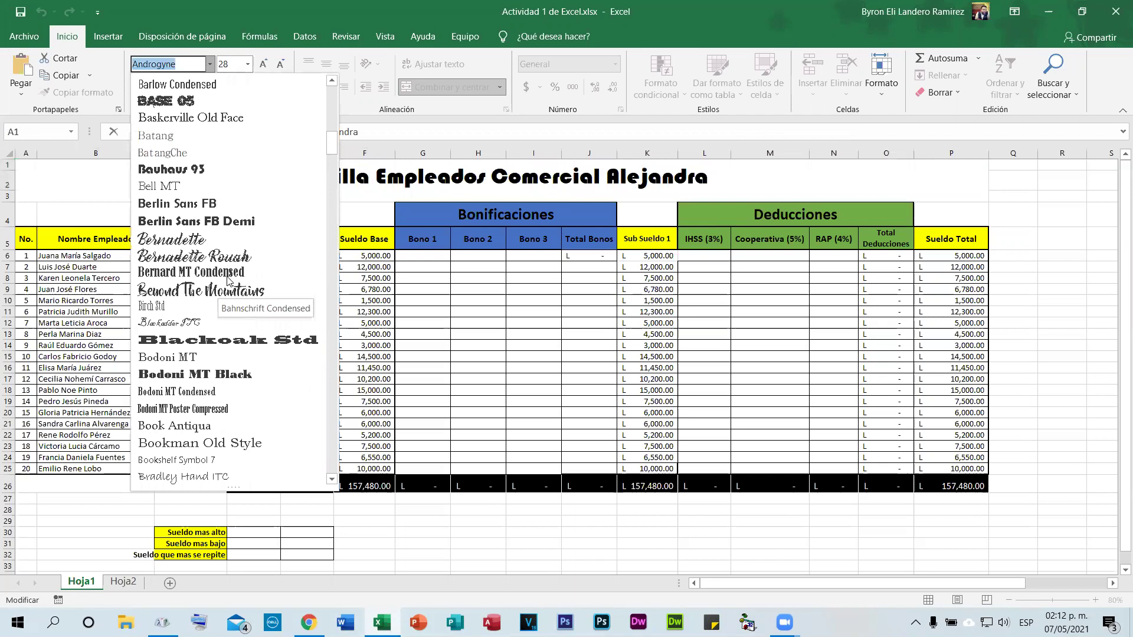
pyautogui.scroll(-6, 229, 281)
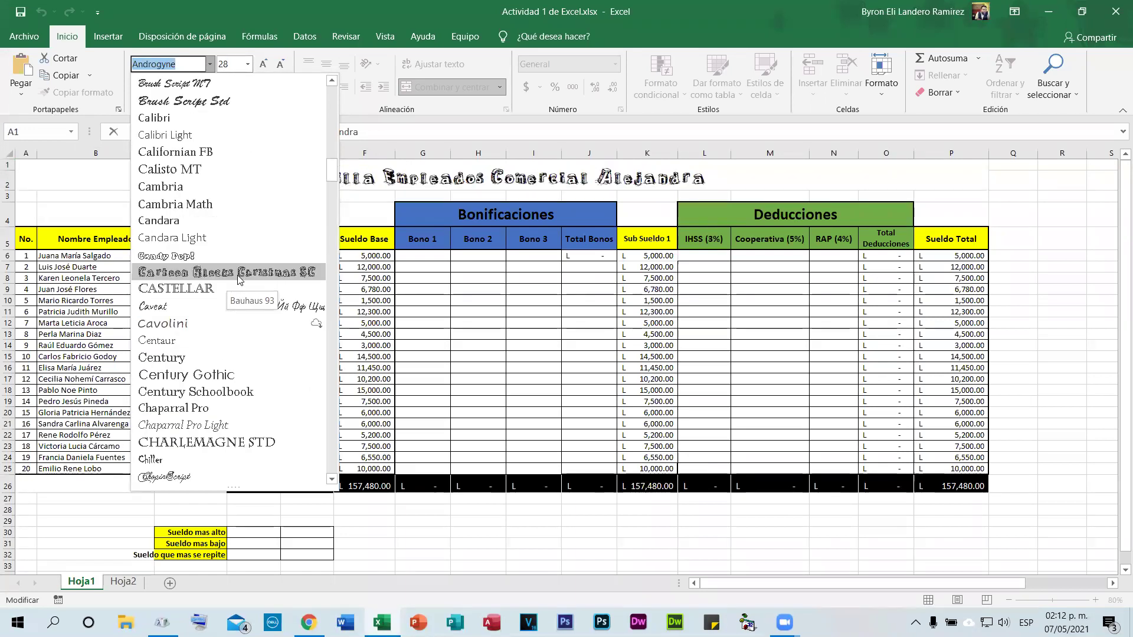
pyautogui.scroll(-1, 235, 321)
pyautogui.scroll(-5, 234, 320)
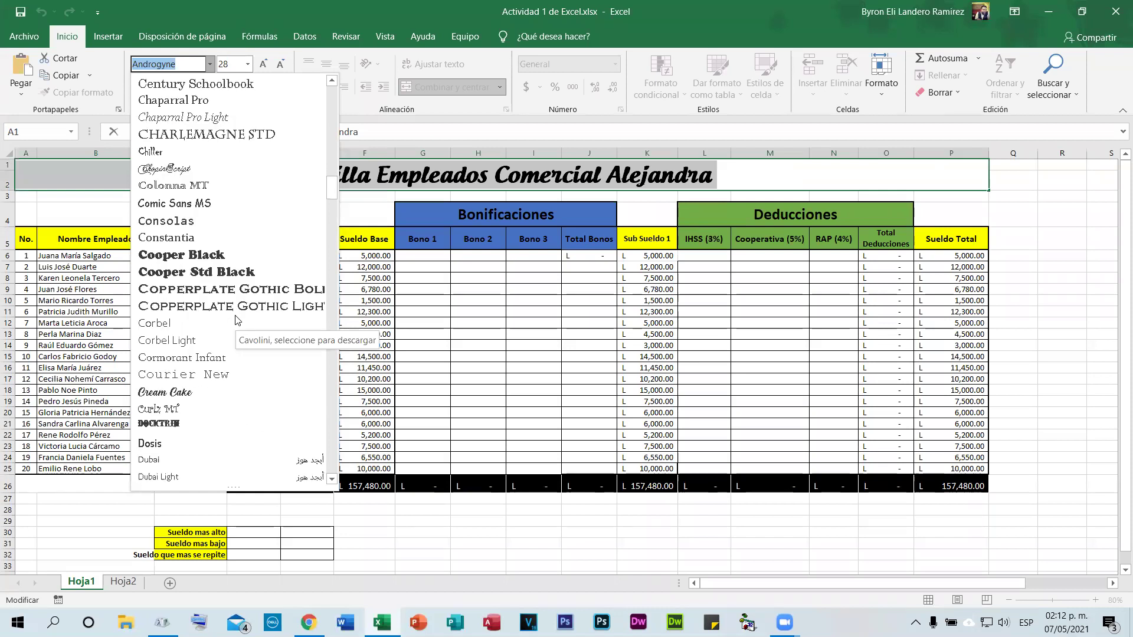
pyautogui.click(161, 393)
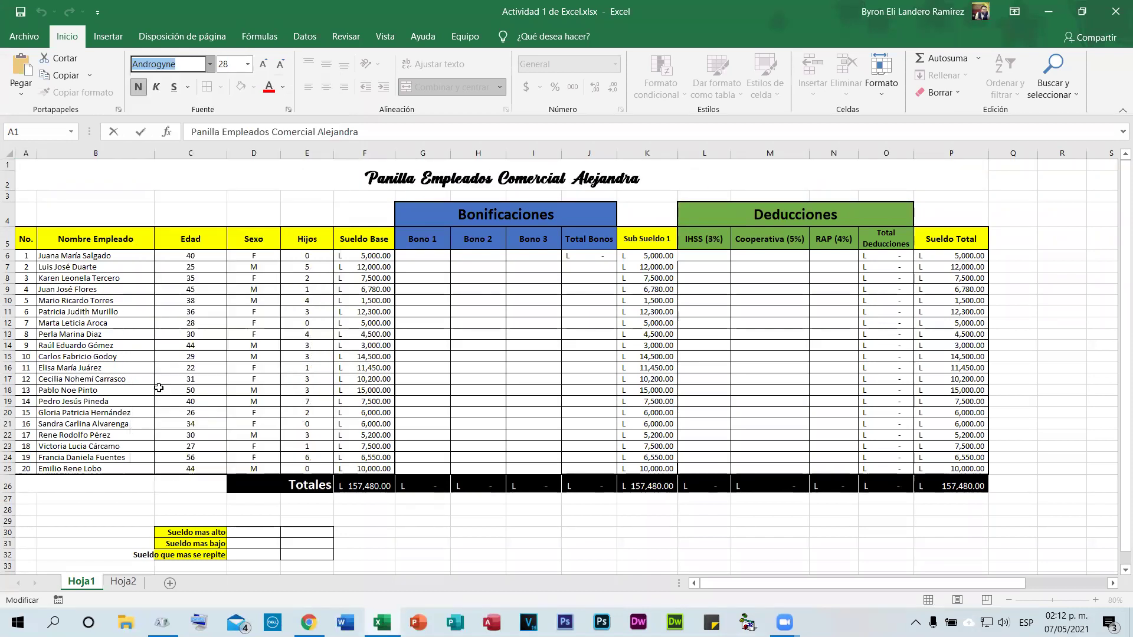
# Step: Enlarge the sheet title's text, trying sizes up to 72 and settling on size 36
pyautogui.click(263, 65)
pyautogui.click(263, 65)
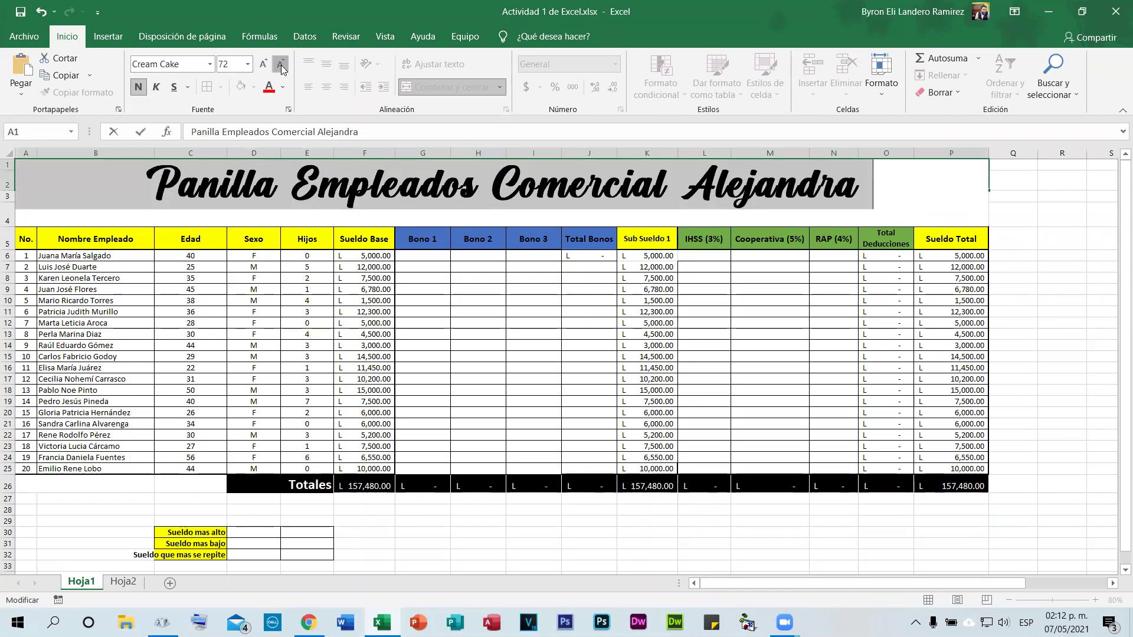
pyautogui.click(752, 354)
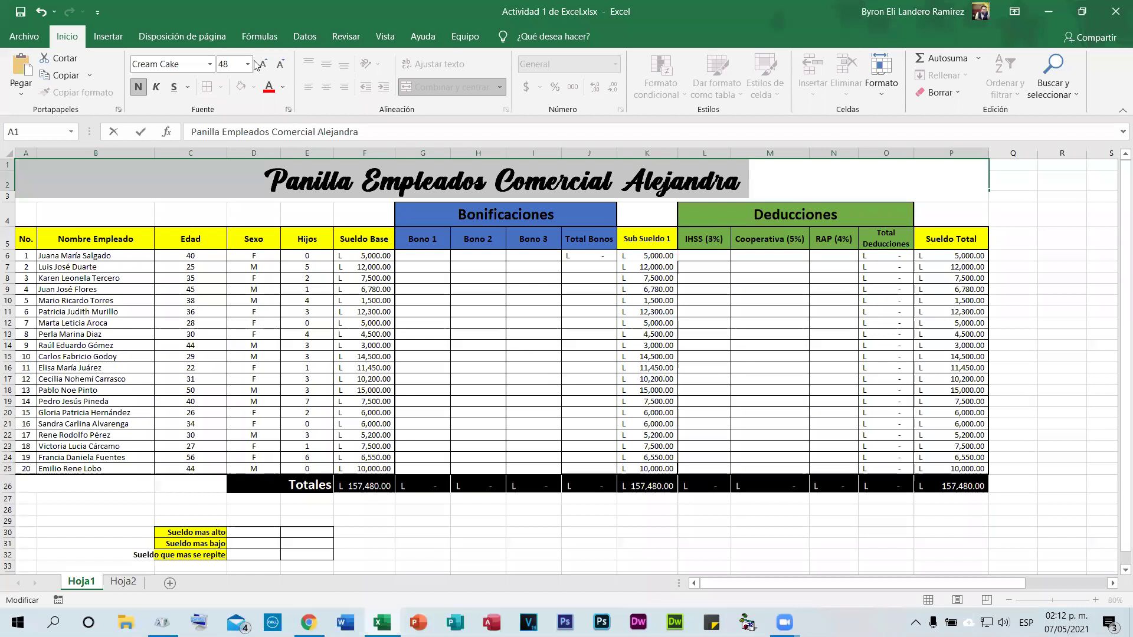
pyautogui.click(313, 177)
pyautogui.click(281, 63)
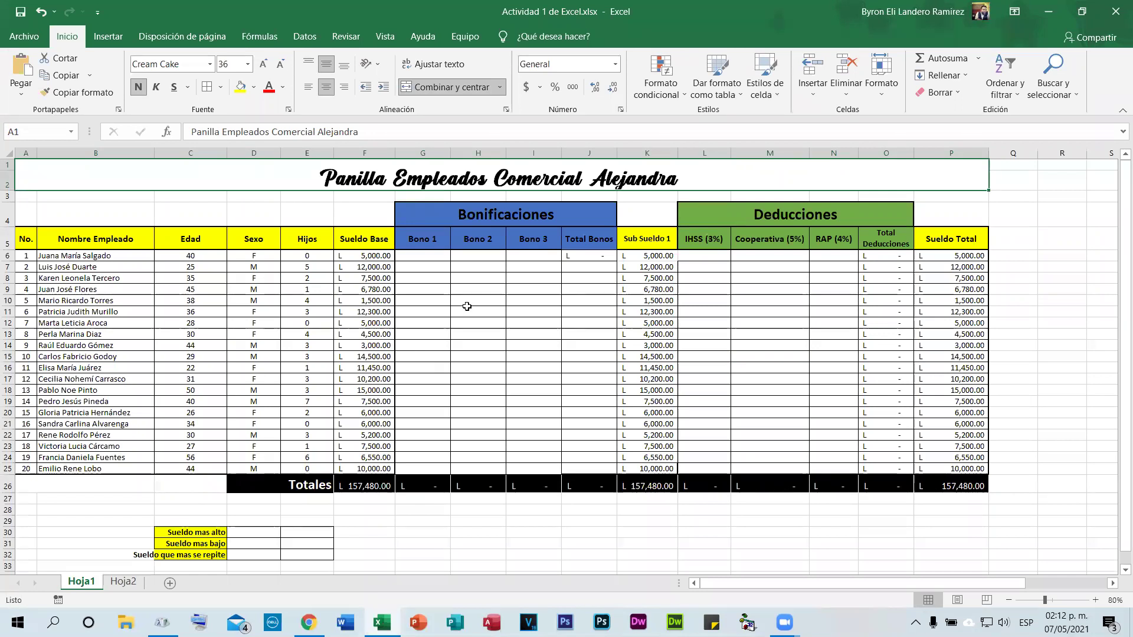
# Step: Undo the font and size changes made to the sheet title
pyautogui.hotkey('ctrl', 'z')
pyautogui.scroll(1, 466, 307)
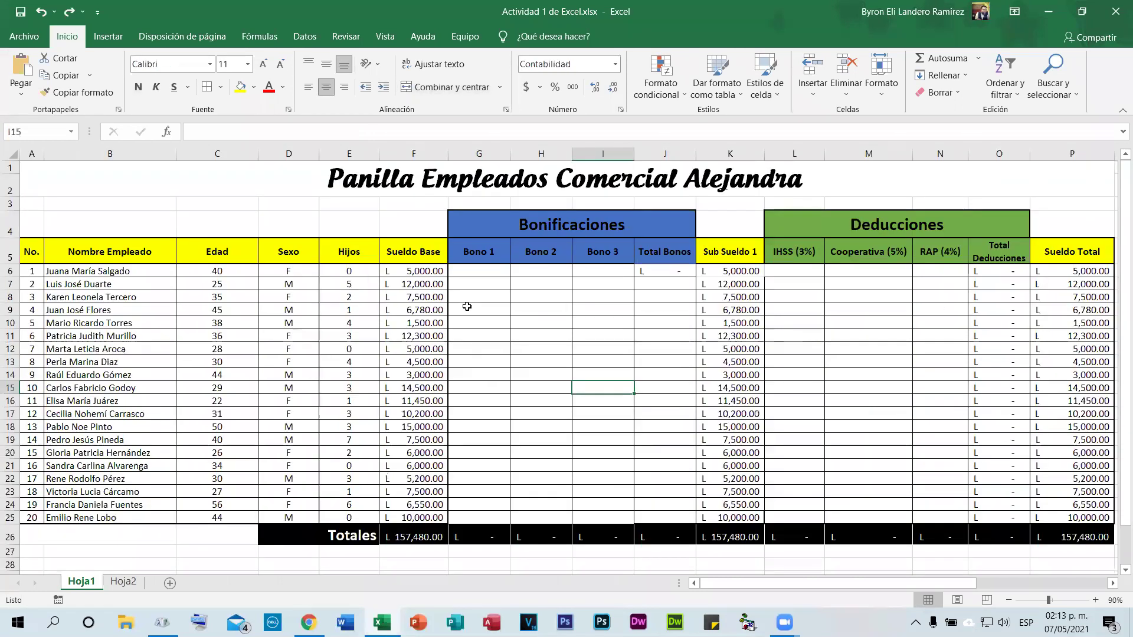
pyautogui.click(1008, 601)
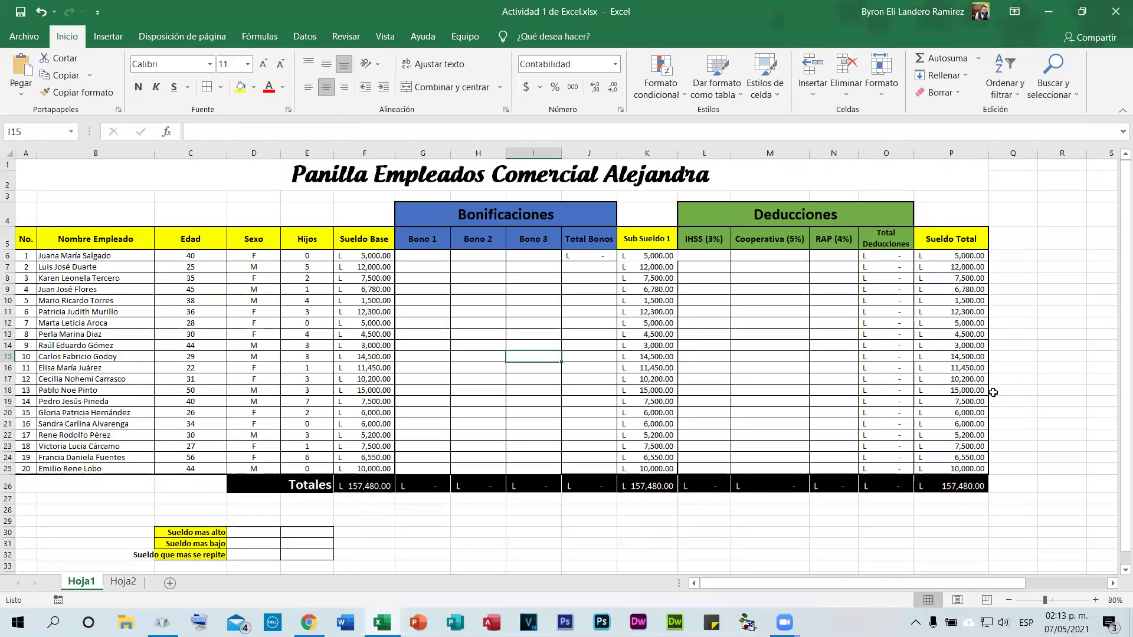
# Step: Return to the desktop, extract cream_cake.zip into its cream_cake folder again, then open the folder and close it
pyautogui.click(1048, 11)
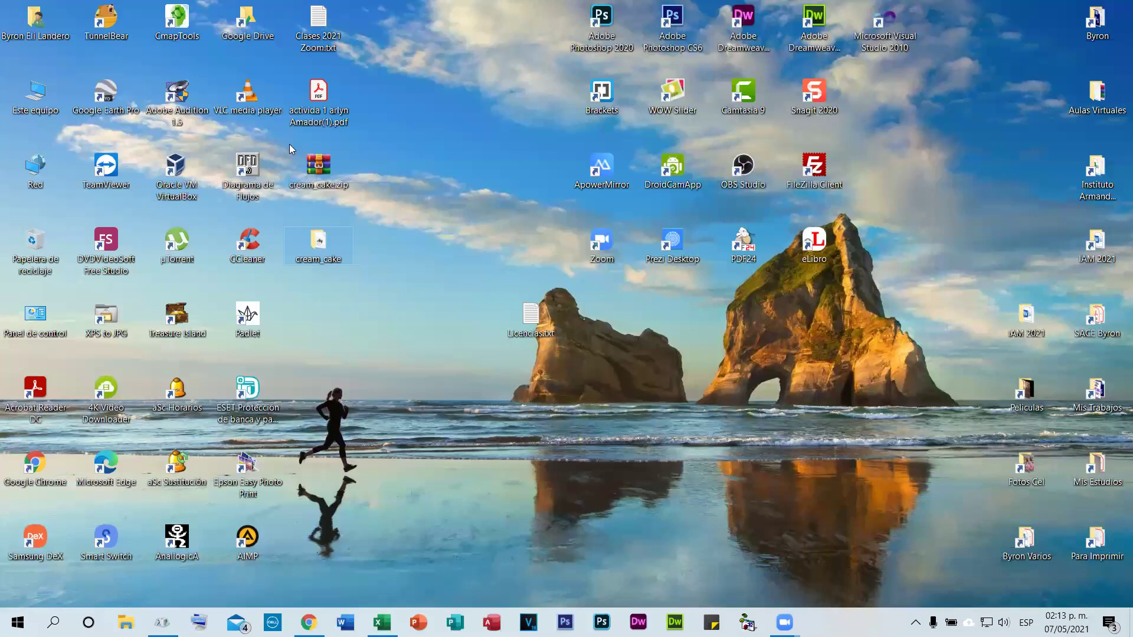
pyautogui.rightClick(314, 170)
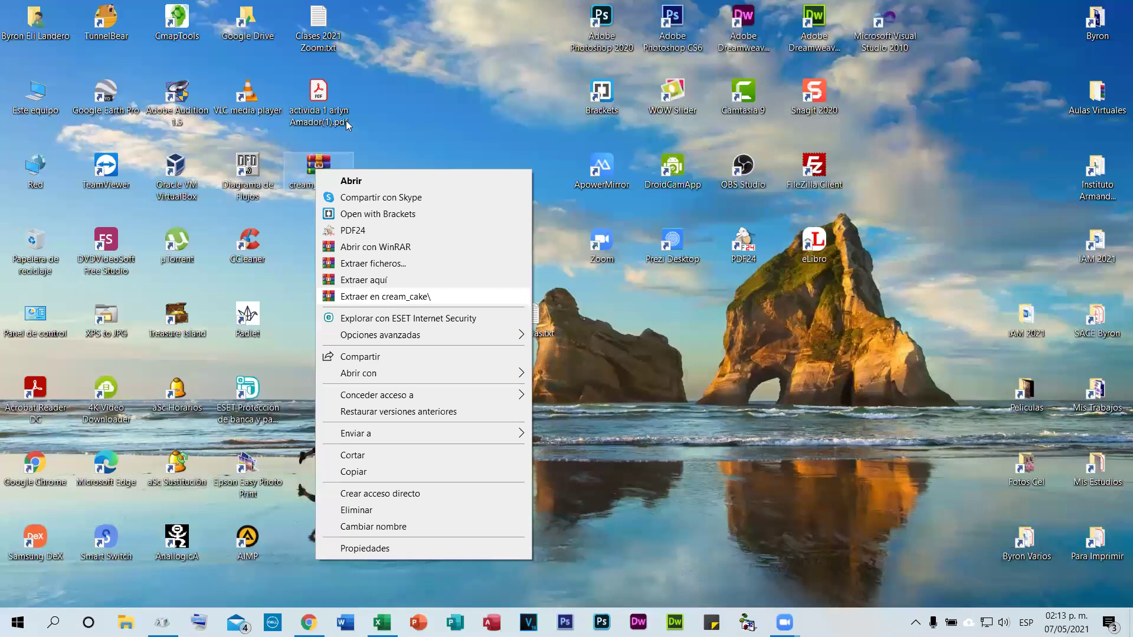
pyautogui.rightClick(309, 163)
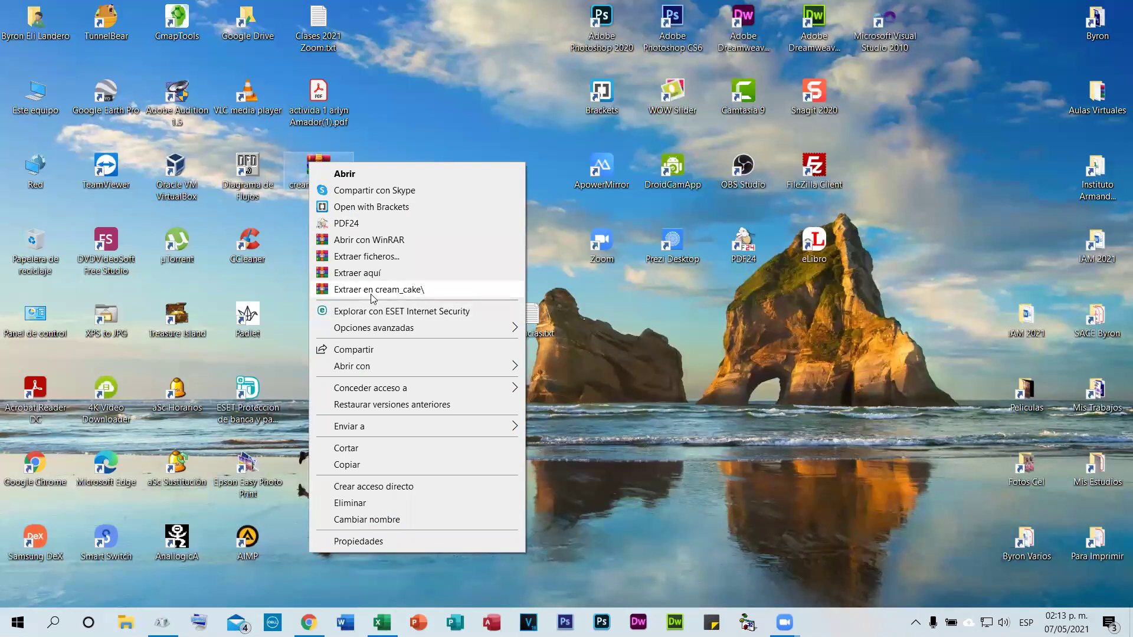
pyautogui.click(372, 290)
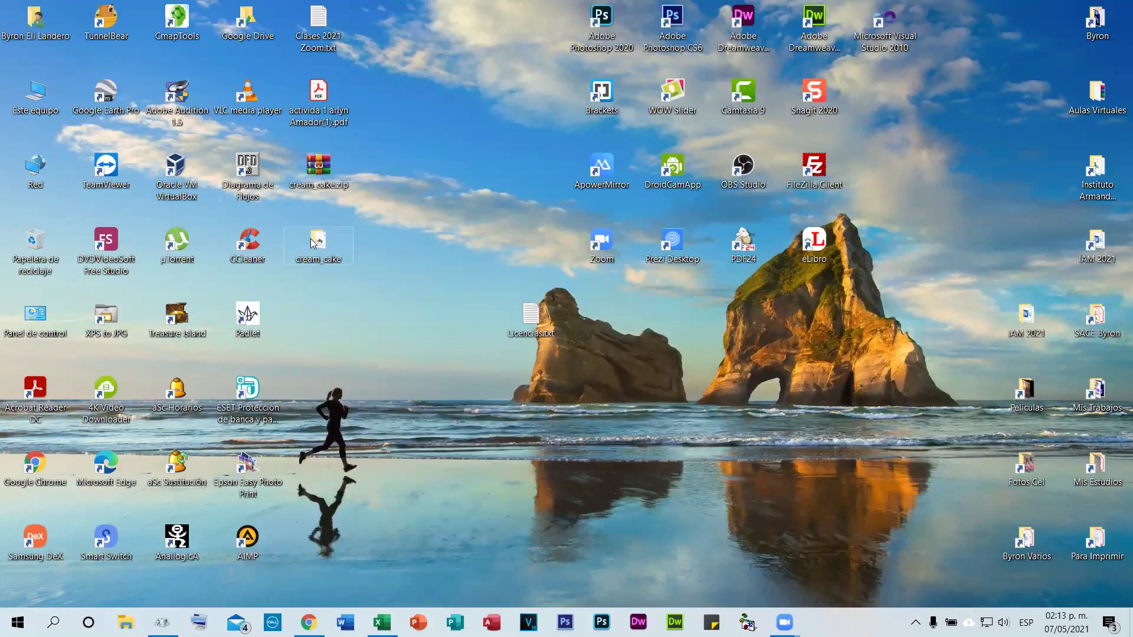
pyautogui.doubleClick(313, 243)
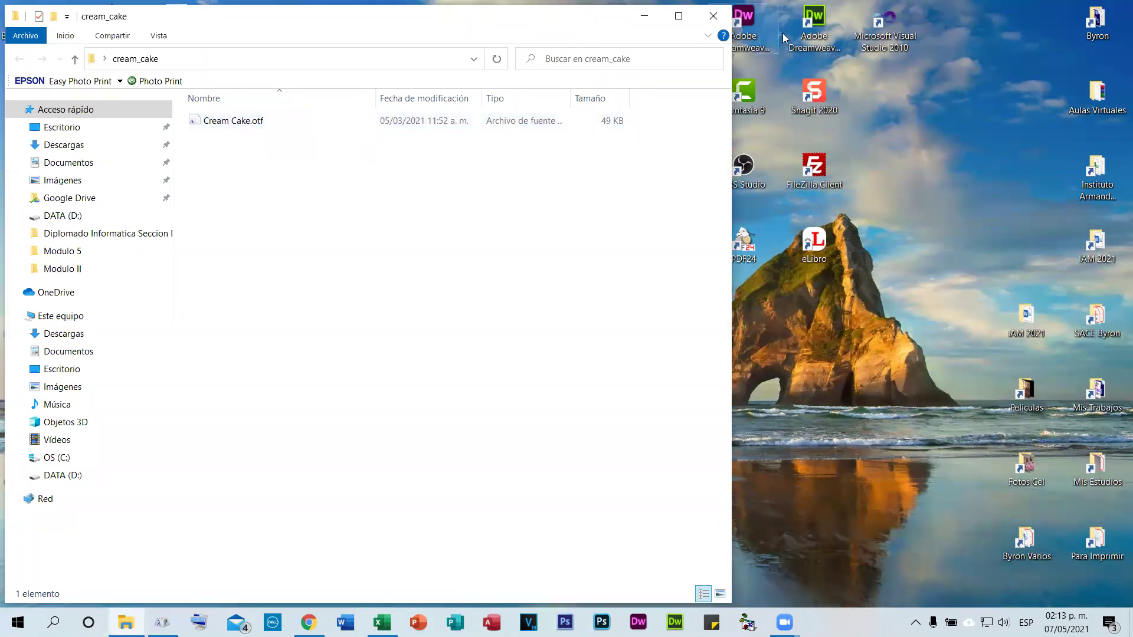
pyautogui.click(716, 19)
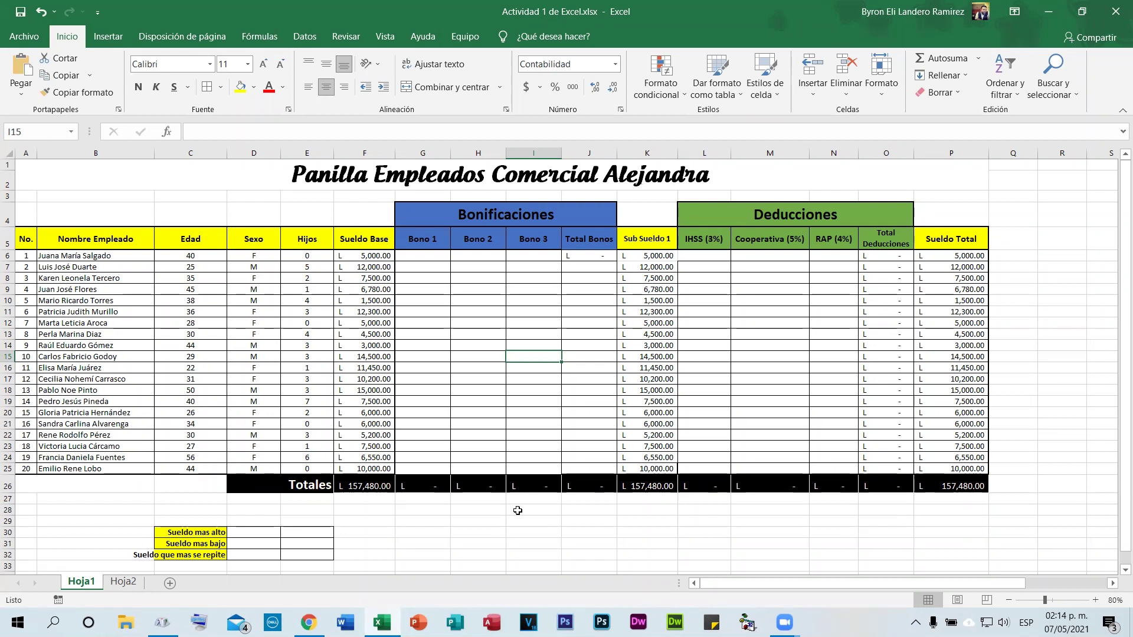
# Step: Review the payroll sheet: employee data, the Sub Sueldo 1, Sueldo Total and Total Deducciones formulas, the totals row and the salary summary cells
pyautogui.moveTo(66, 247); pyautogui.dragTo(392, 470)
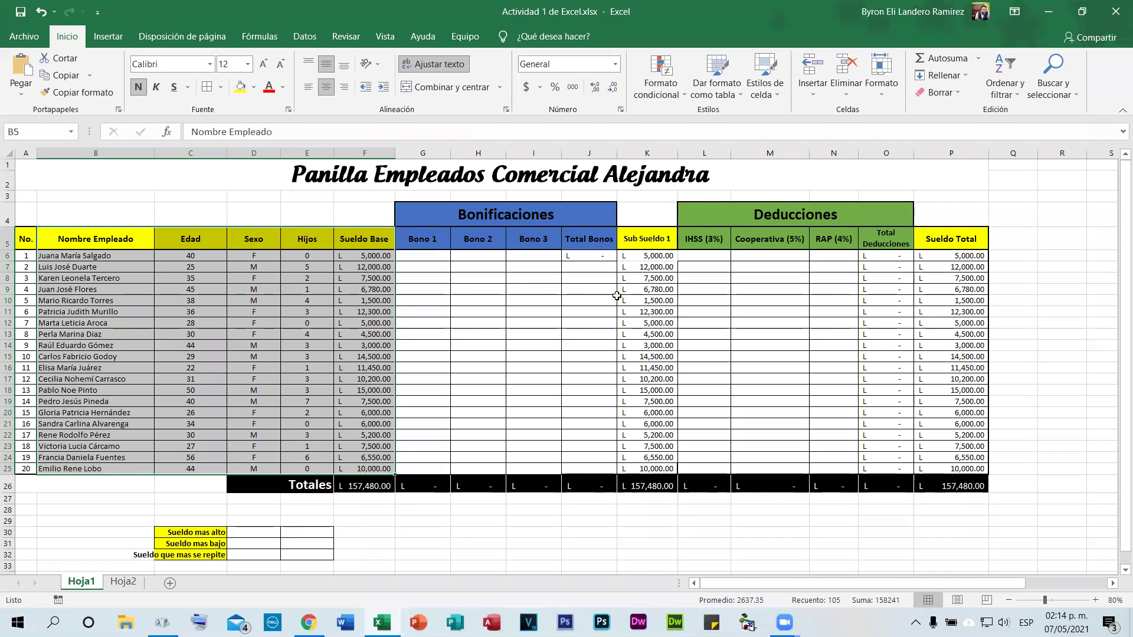
pyautogui.click(646, 256)
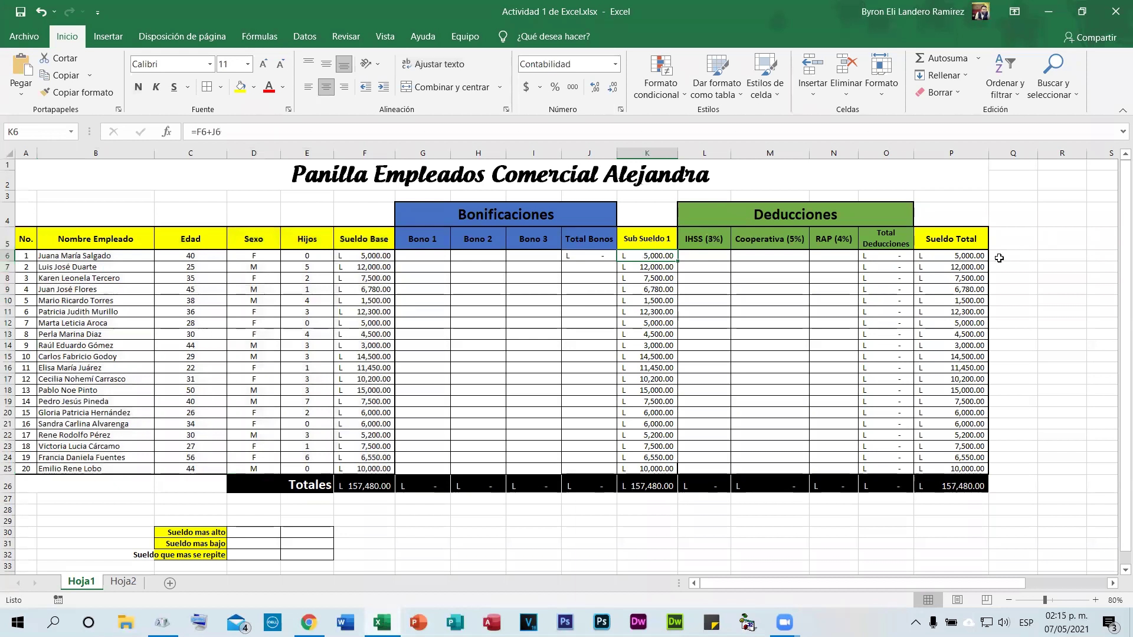
pyautogui.click(946, 259)
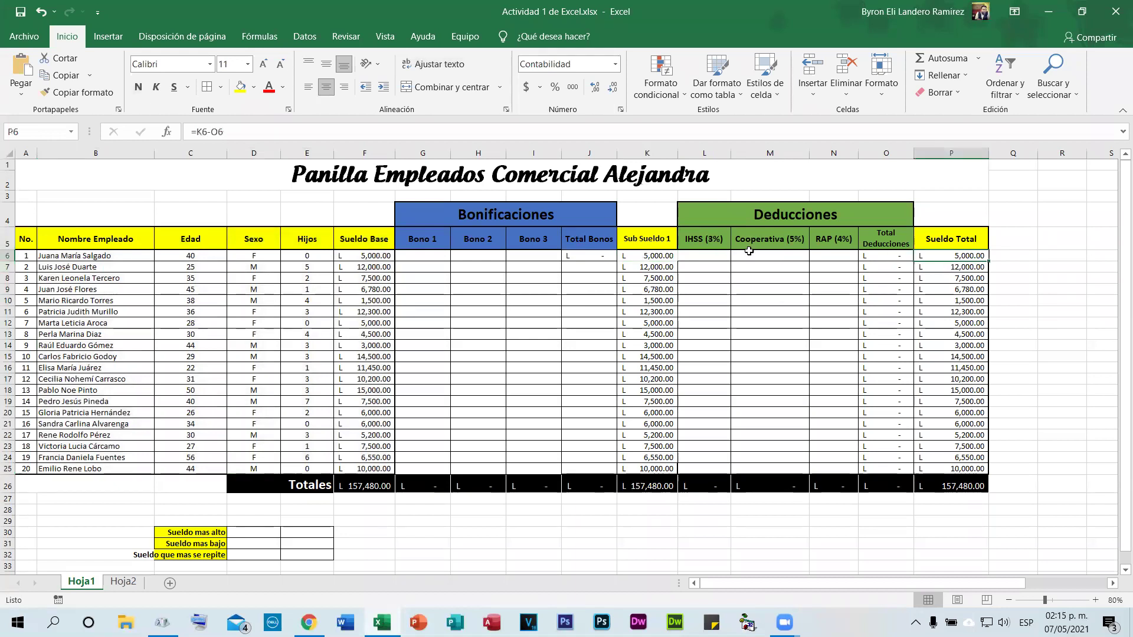
pyautogui.click(890, 253)
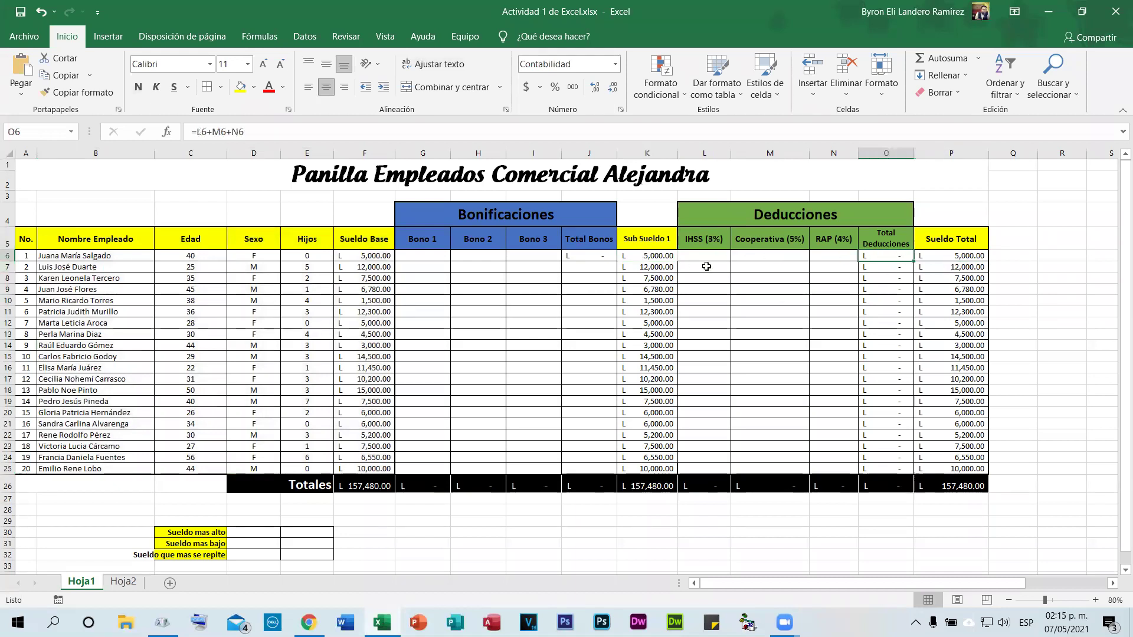
pyautogui.moveTo(697, 250); pyautogui.dragTo(831, 442)
pyautogui.moveTo(270, 492); pyautogui.dragTo(955, 486)
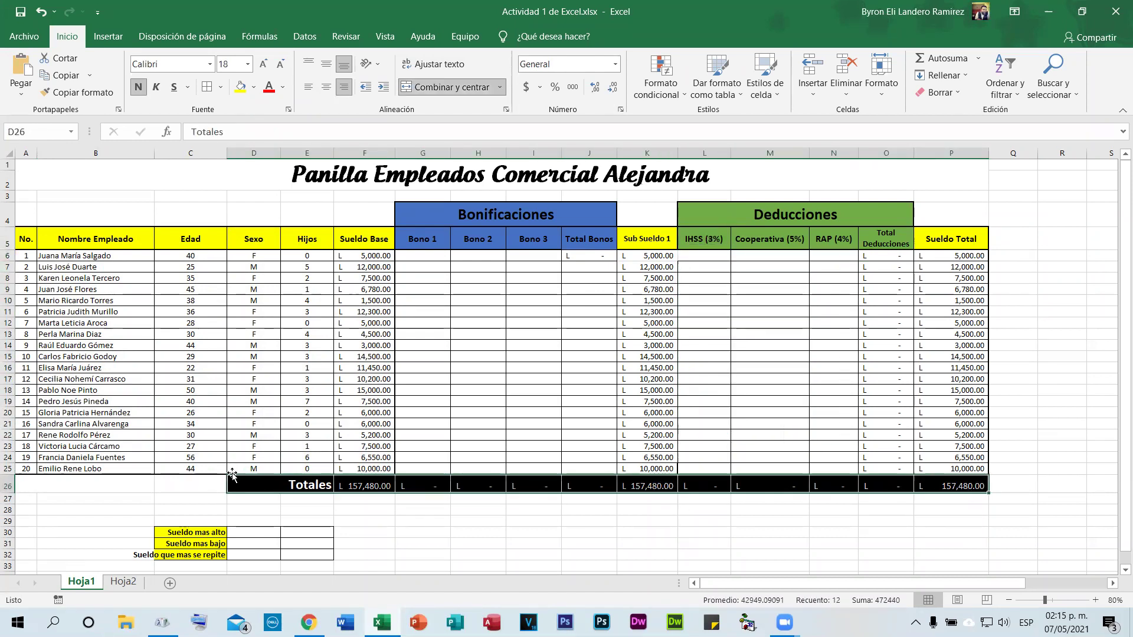
pyautogui.scroll(-1, 236, 466)
pyautogui.scroll(-2, 252, 451)
pyautogui.moveTo(254, 430); pyautogui.dragTo(254, 453)
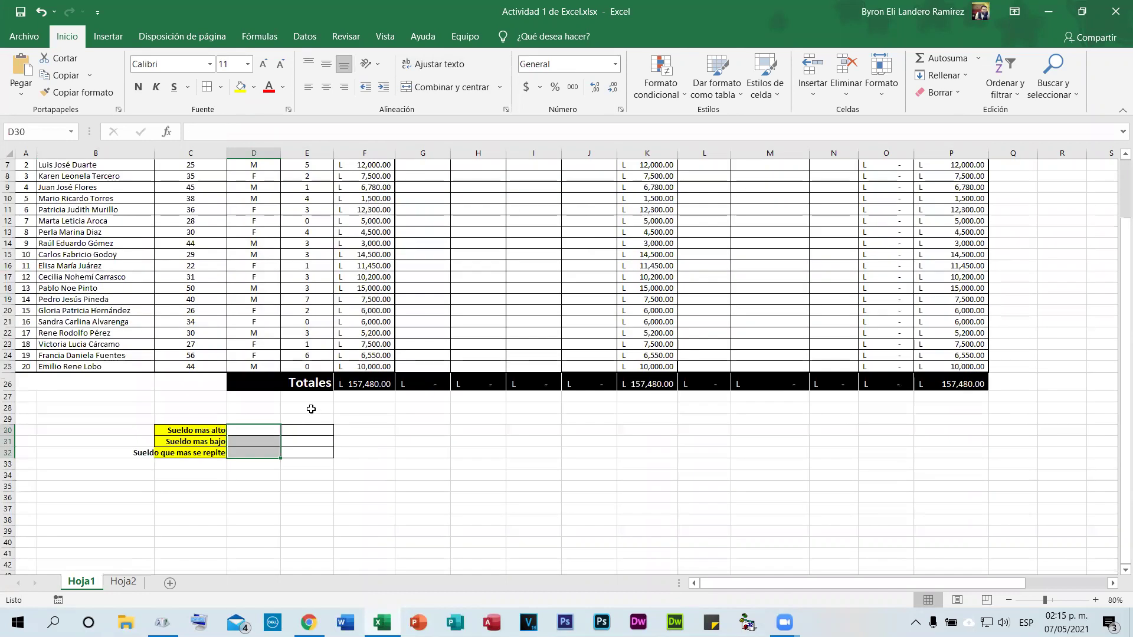
# Step: Examine the employee records in A6:F25 and the first employee's name, age, sex, children and base salary values
pyautogui.scroll(2, 55, 231)
pyautogui.moveTo(26, 256); pyautogui.dragTo(190, 256)
pyautogui.moveTo(368, 310); pyautogui.dragTo(369, 469)
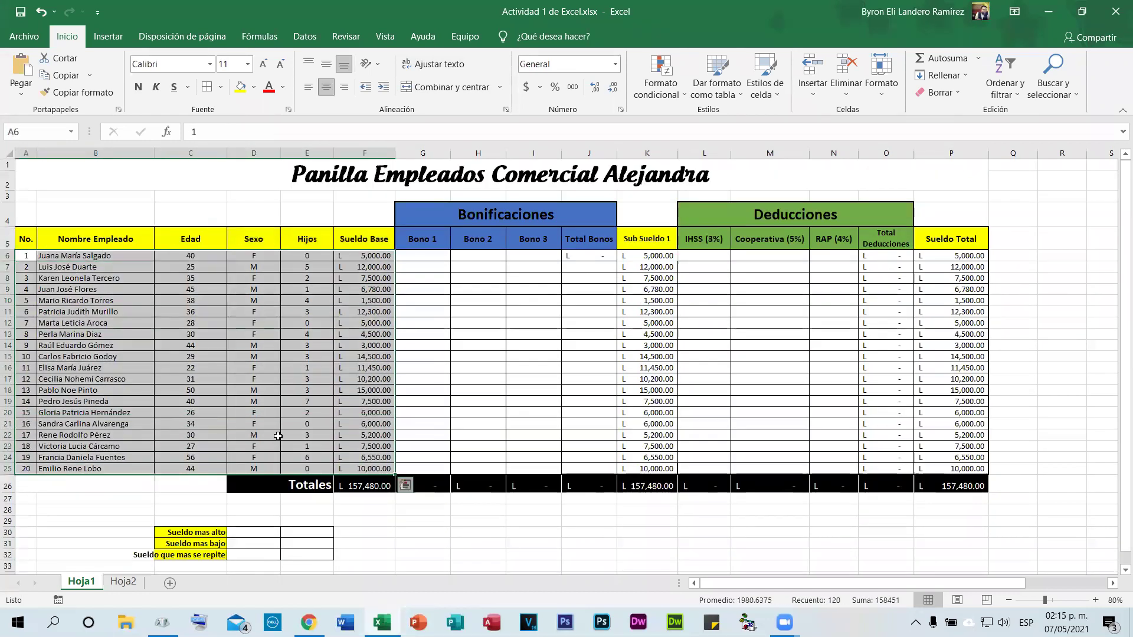
pyautogui.click(68, 256)
pyautogui.click(163, 256)
pyautogui.click(271, 241)
pyautogui.click(297, 253)
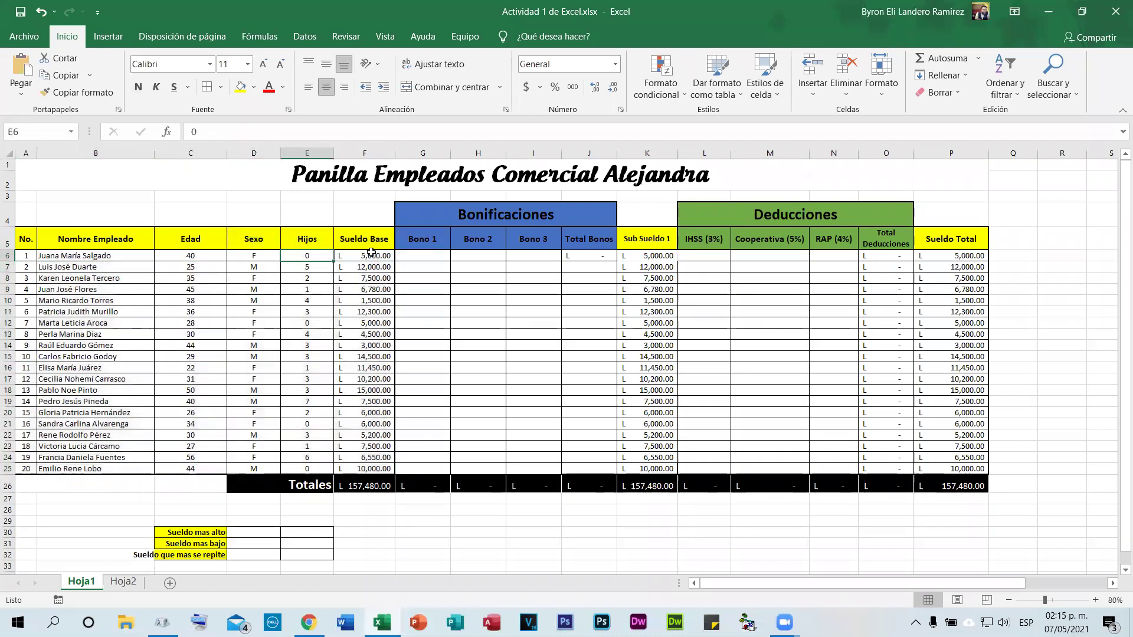
pyautogui.click(371, 254)
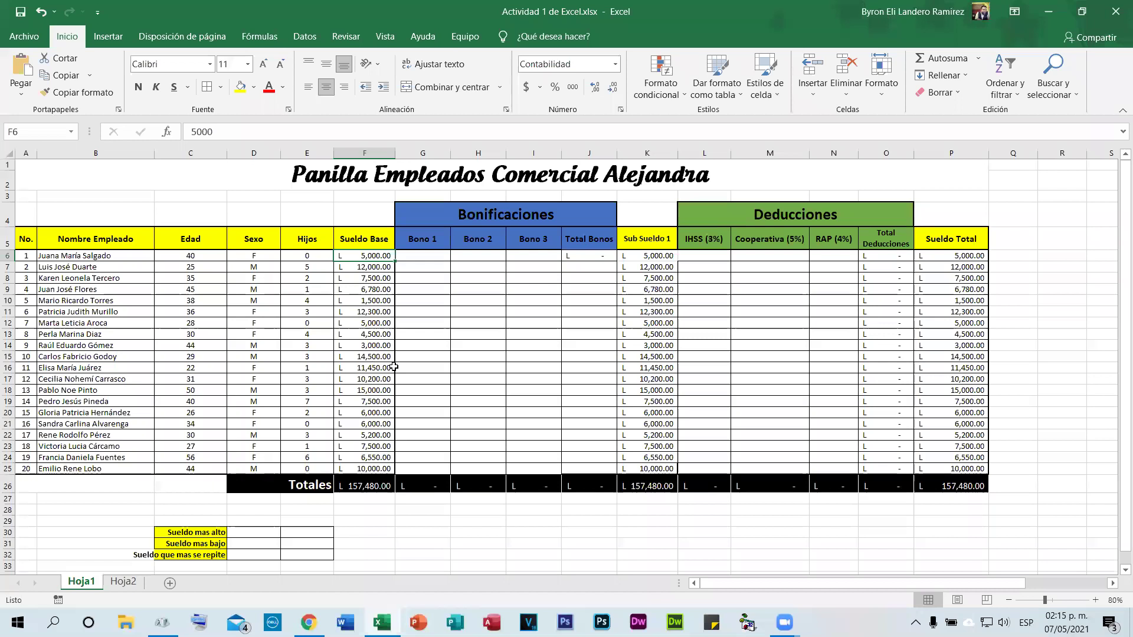
pyautogui.click(442, 405)
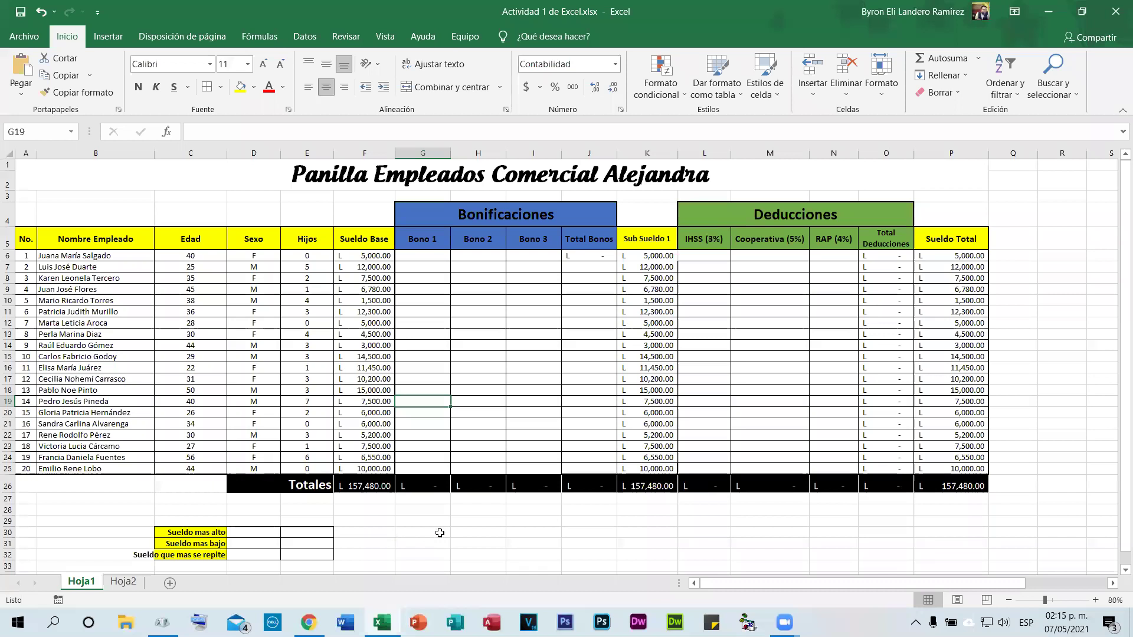
# Step: Merge and center G30:P30 and start the bonus note "Se le dara un bono de 500 Lps. A todas las personas mayores de"
pyautogui.moveTo(422, 532); pyautogui.dragTo(951, 532)
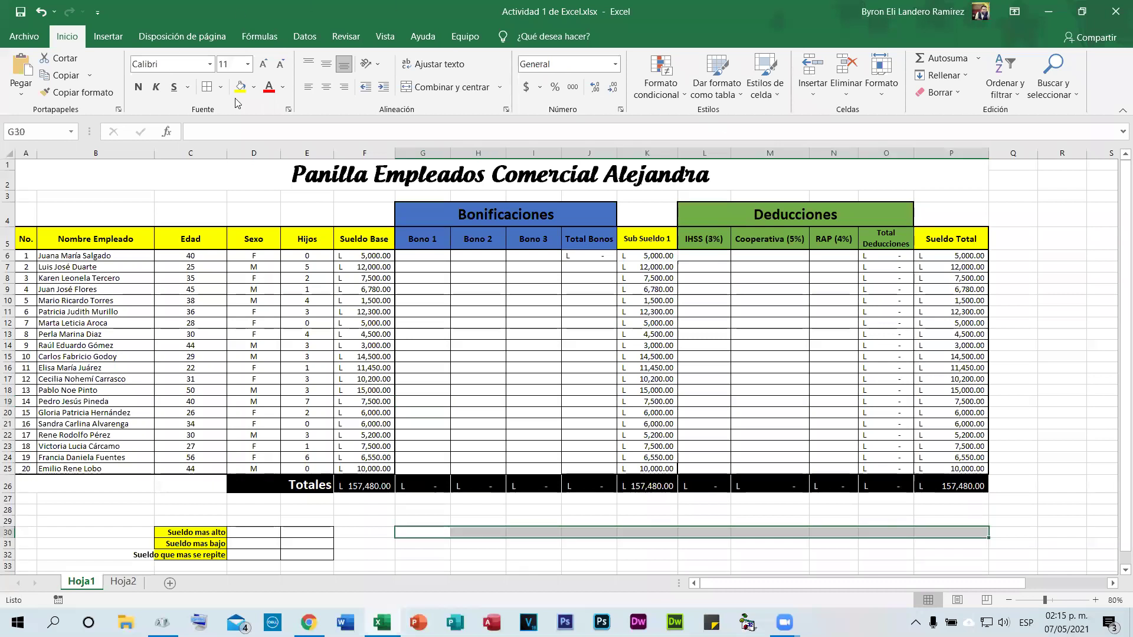
pyautogui.click(439, 87)
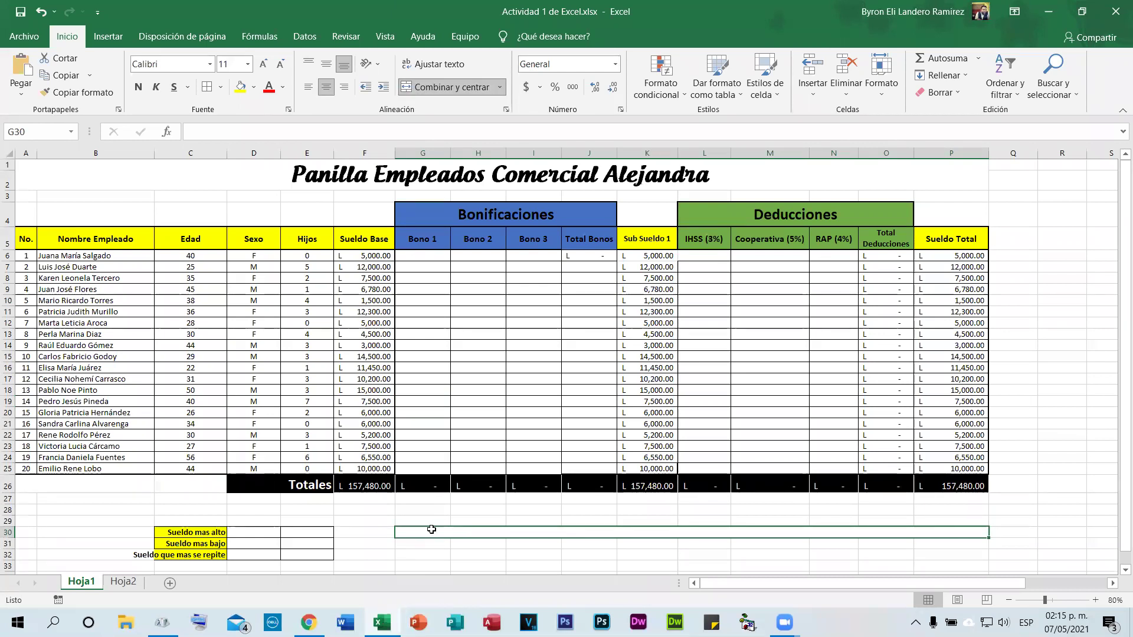
pyautogui.write('Se le dara un bono d')
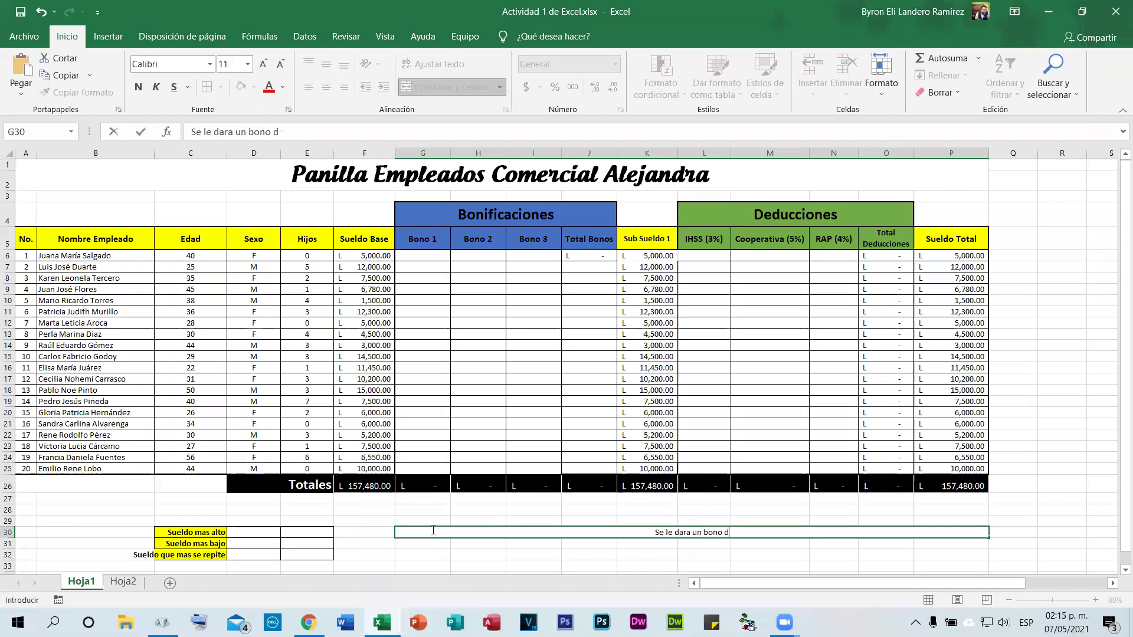
pyautogui.write('e 50')
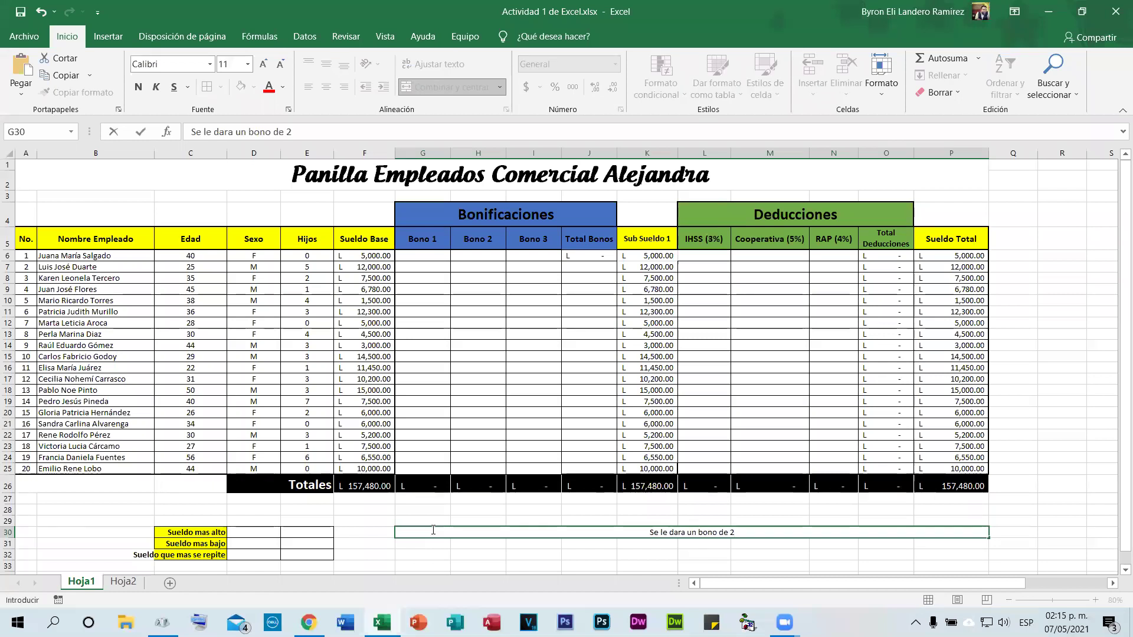
pyautogui.write('0')
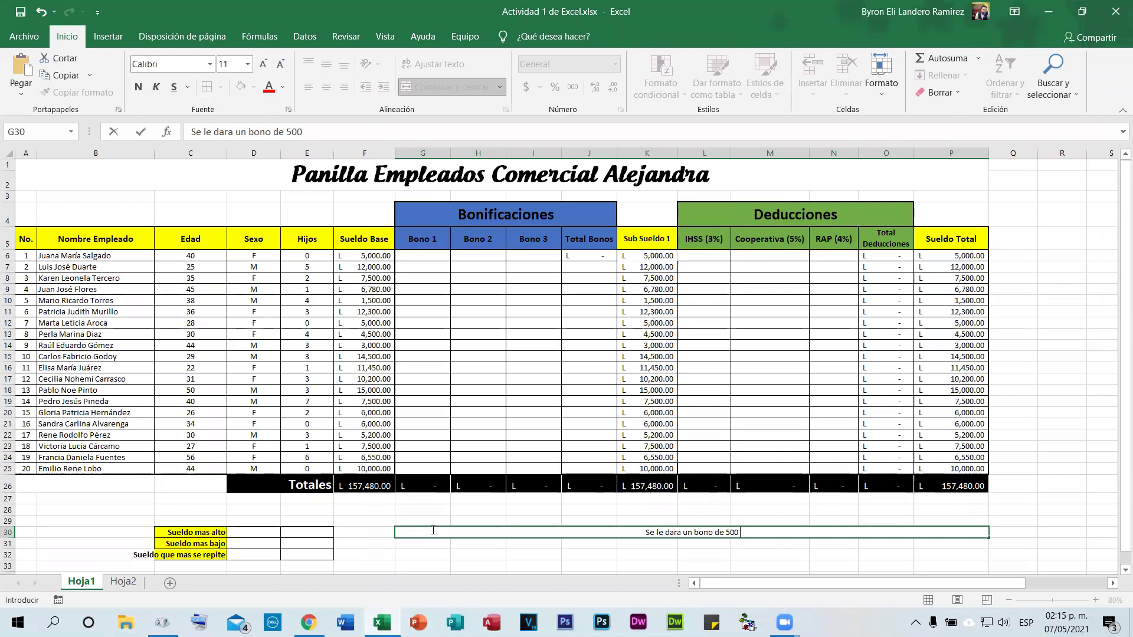
pyautogui.write(' Lps. a')
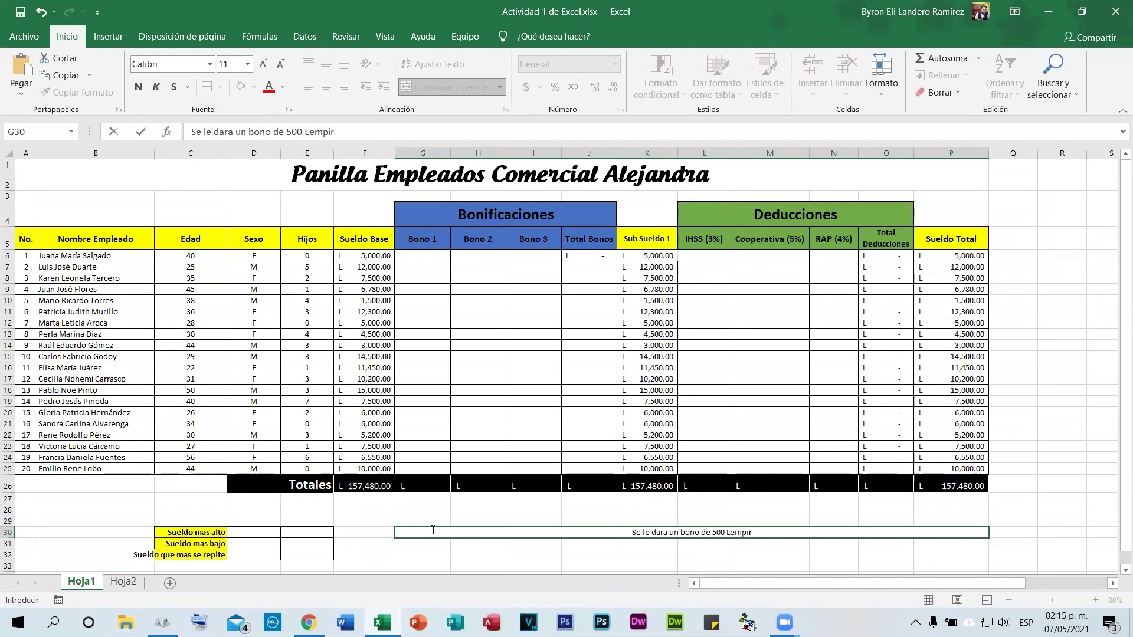
pyautogui.press('BackSpace')
pyautogui.write('A tod')
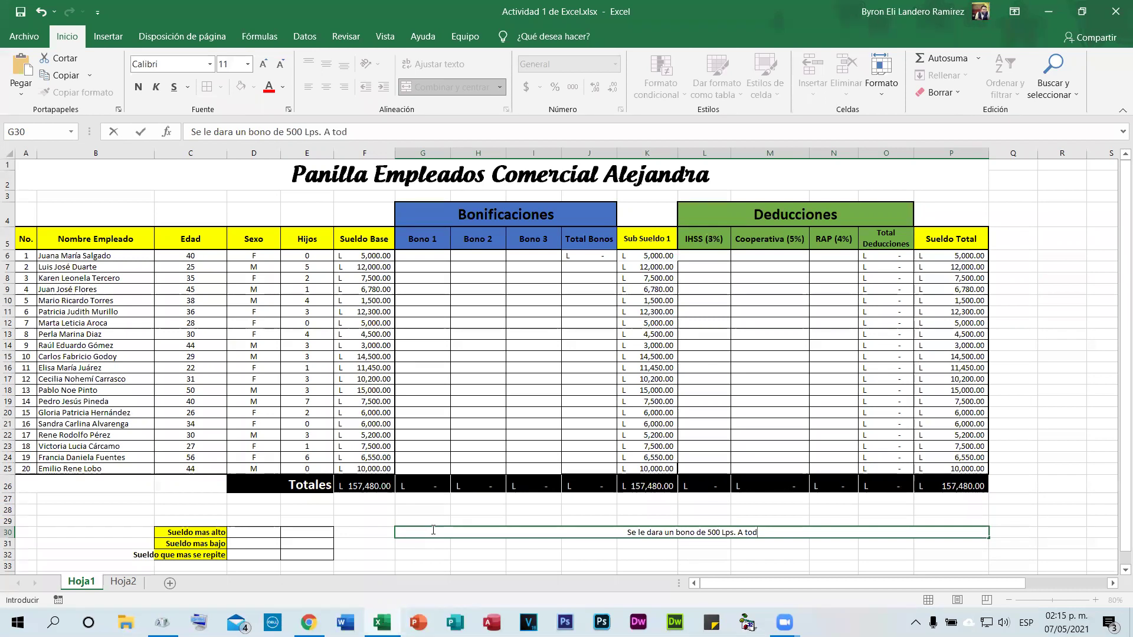
pyautogui.write('as')
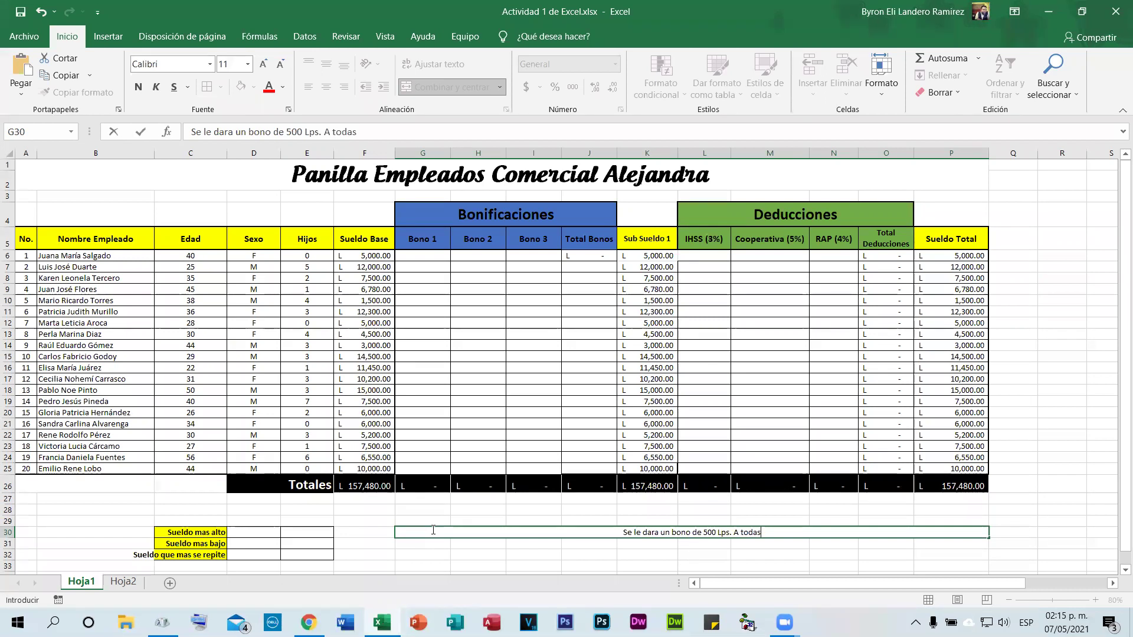
pyautogui.write(' las personas ')
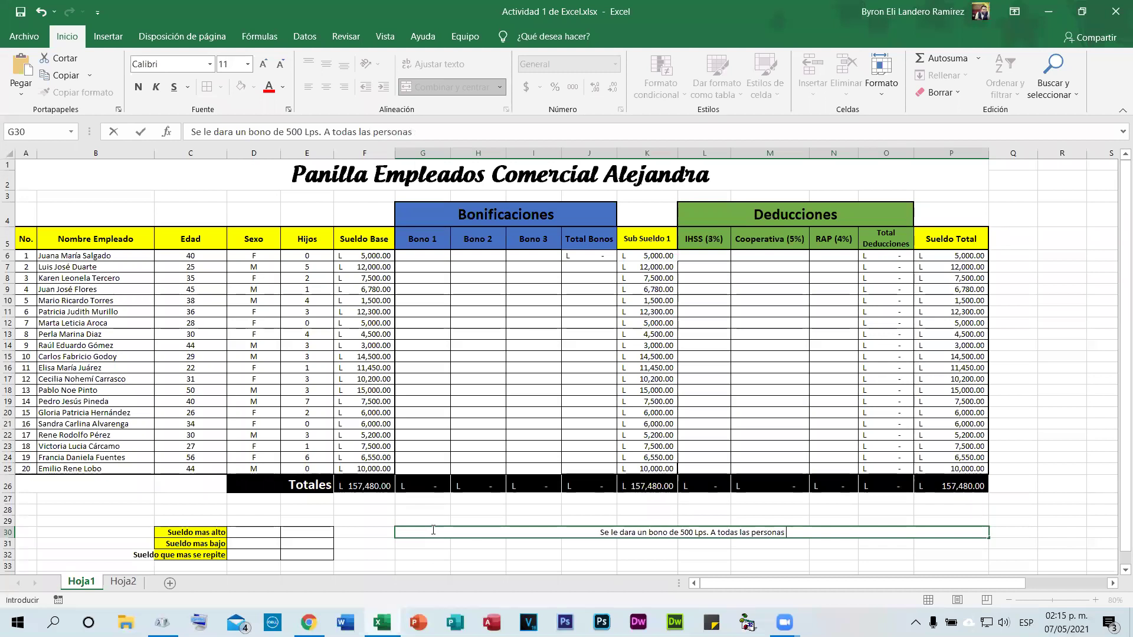
pyautogui.write('mayores de')
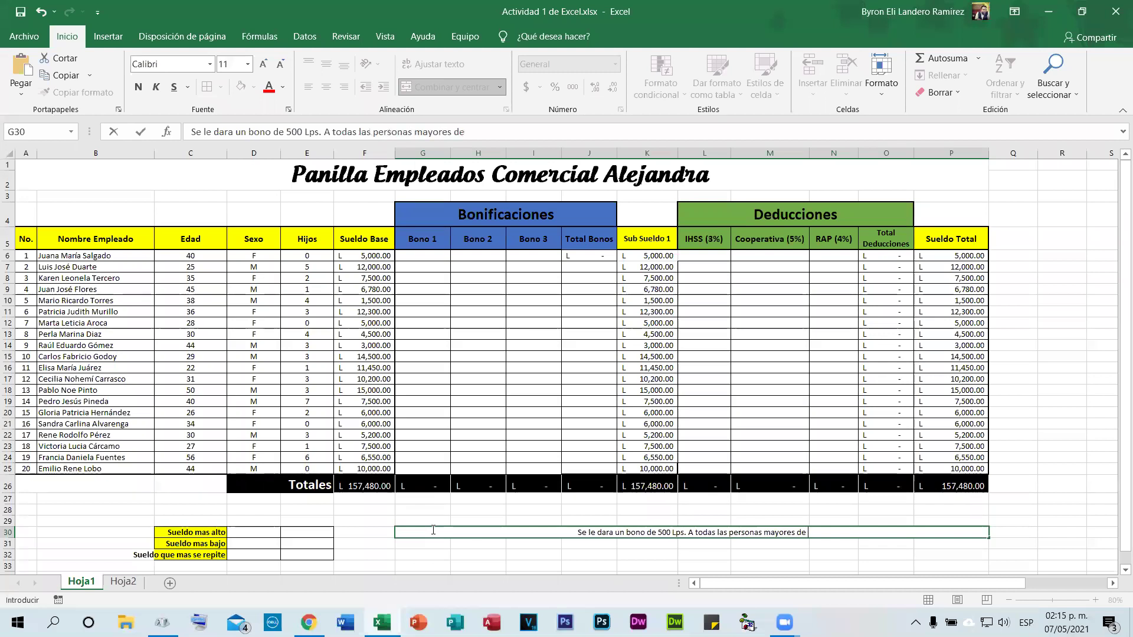
# Step: Reword the end of the G30 note so it reads "A todas las personas de 35 años y mayores"
pyautogui.press('BackSpace')
pyautogui.press('BackSpace')
pyautogui.press('BackSpace')
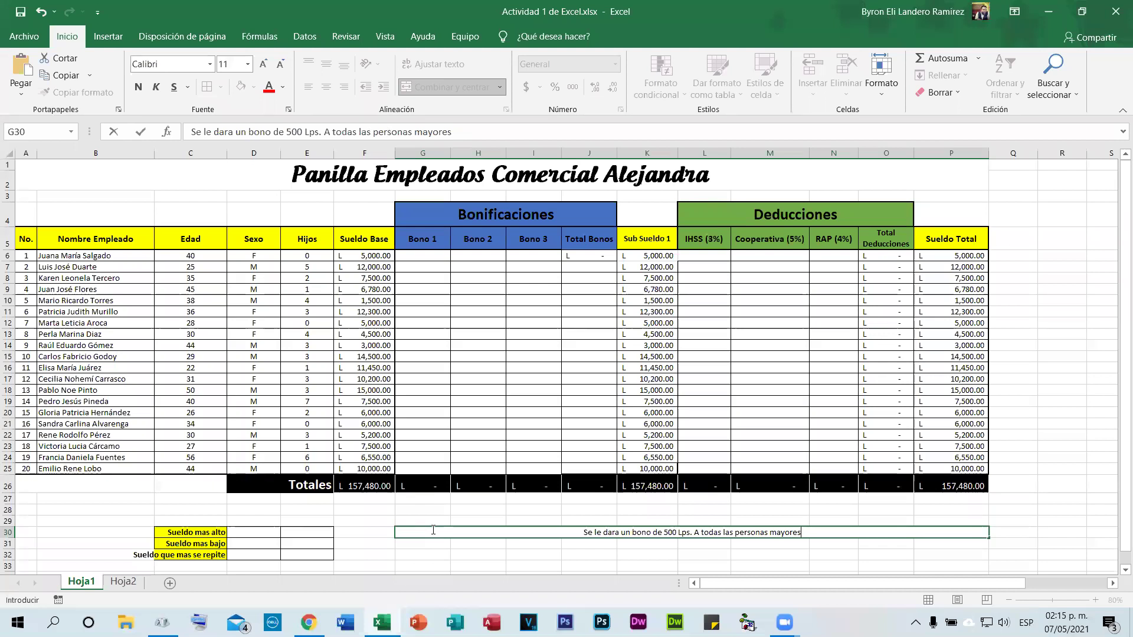
pyautogui.press('BackSpace')
pyautogui.press('BackSpace')
pyautogui.press('BackSpace')
pyautogui.press('BackSpace')
pyautogui.press('BackSpace')
pyautogui.press('BackSpace')
pyautogui.press('BackSpace')
pyautogui.press('BackSpace')
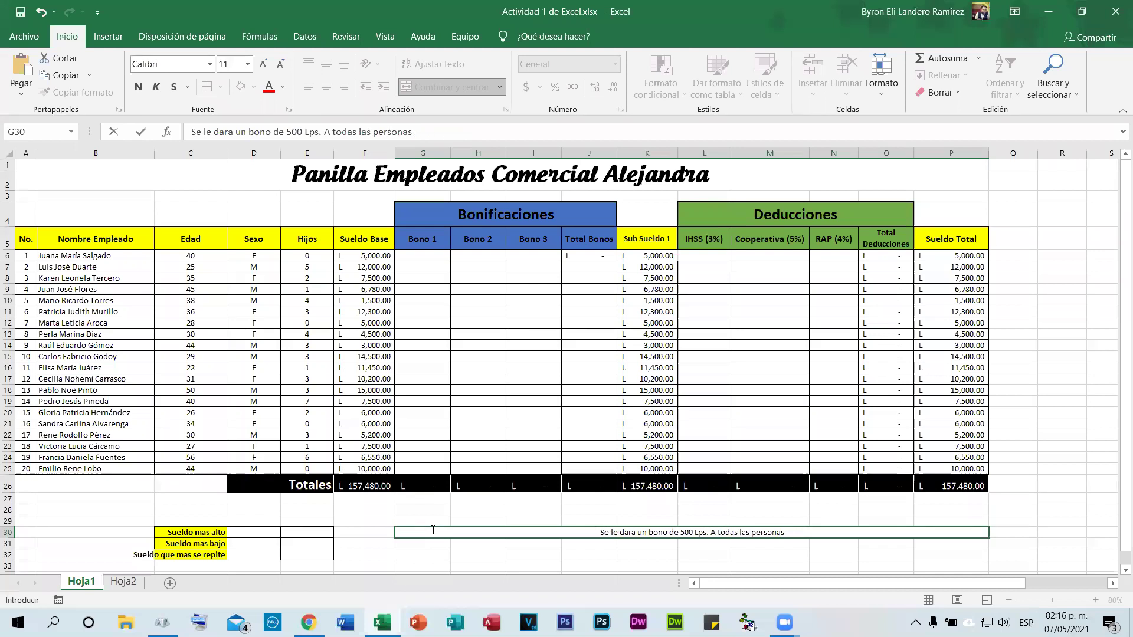
pyautogui.write('de 35 años')
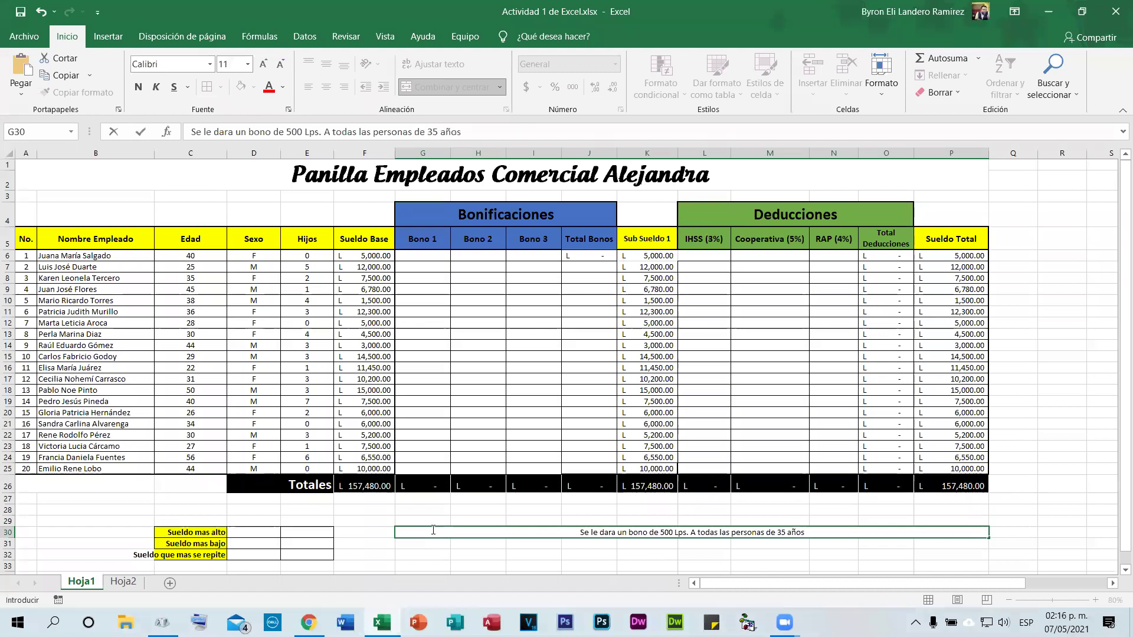
pyautogui.write(' y')
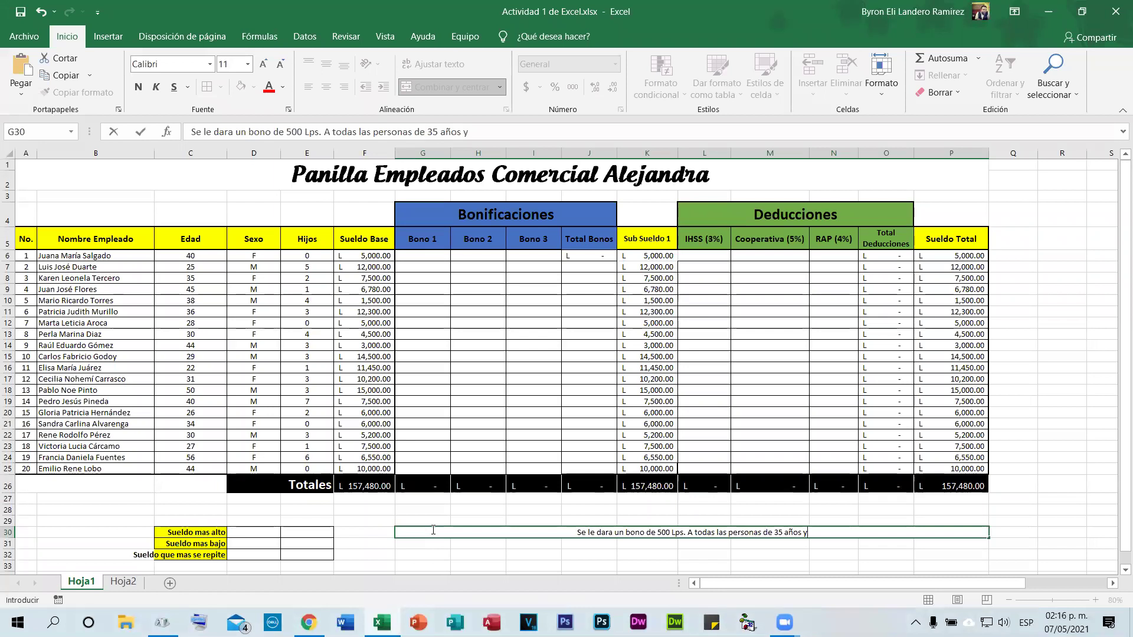
pyautogui.write(' mayores')
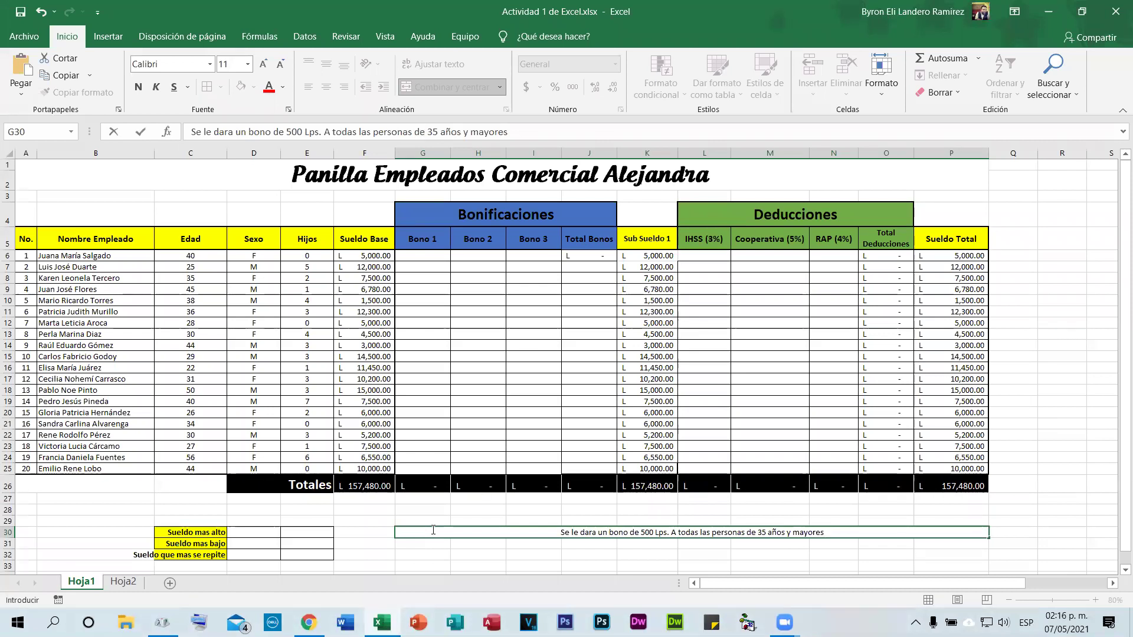
pyautogui.hotkey('ctrl', 'Return')
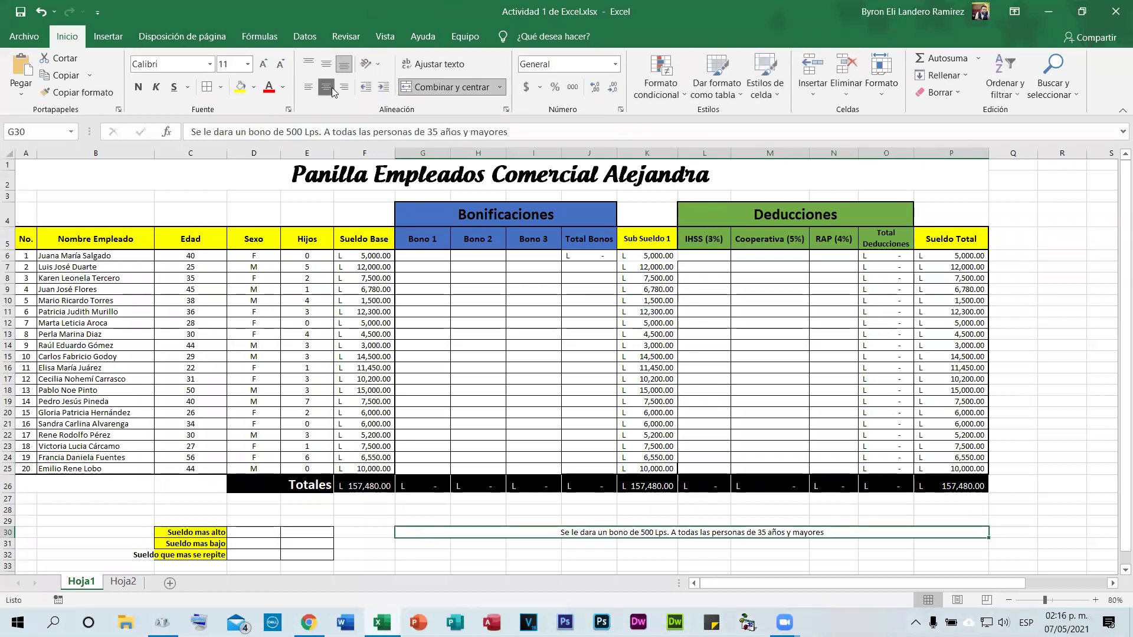
# Step: Format the G30 bonus note as left-aligned, bold, size 16 text and fill it down through row 32
pyautogui.click(308, 86)
pyautogui.click(138, 86)
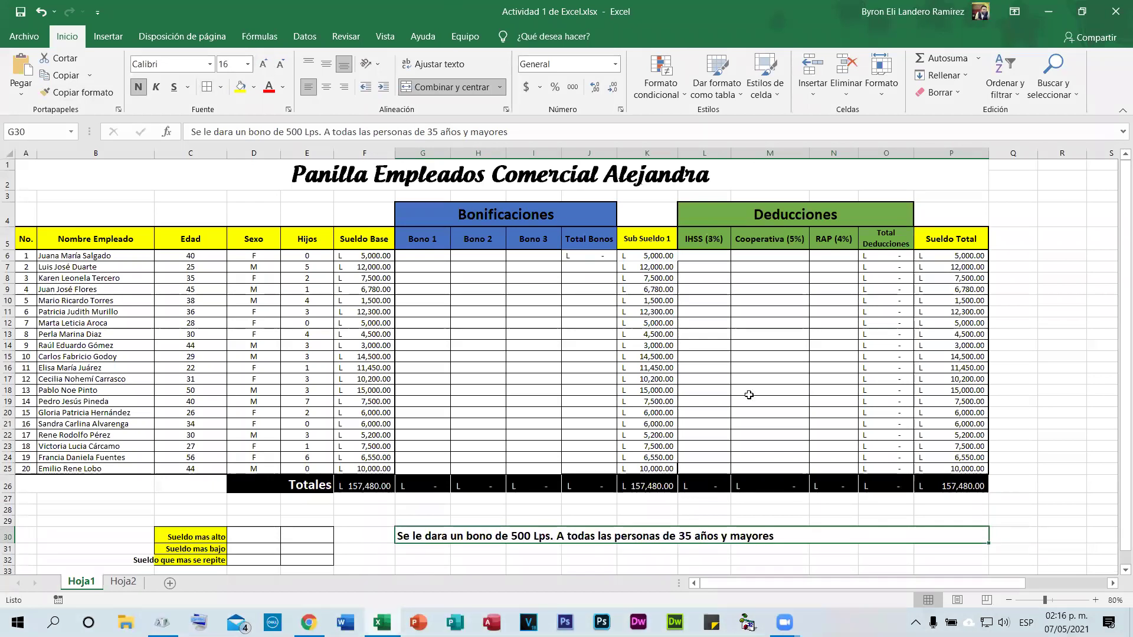
pyautogui.scroll(-2, 975, 432)
pyautogui.moveTo(988, 442); pyautogui.dragTo(987, 469)
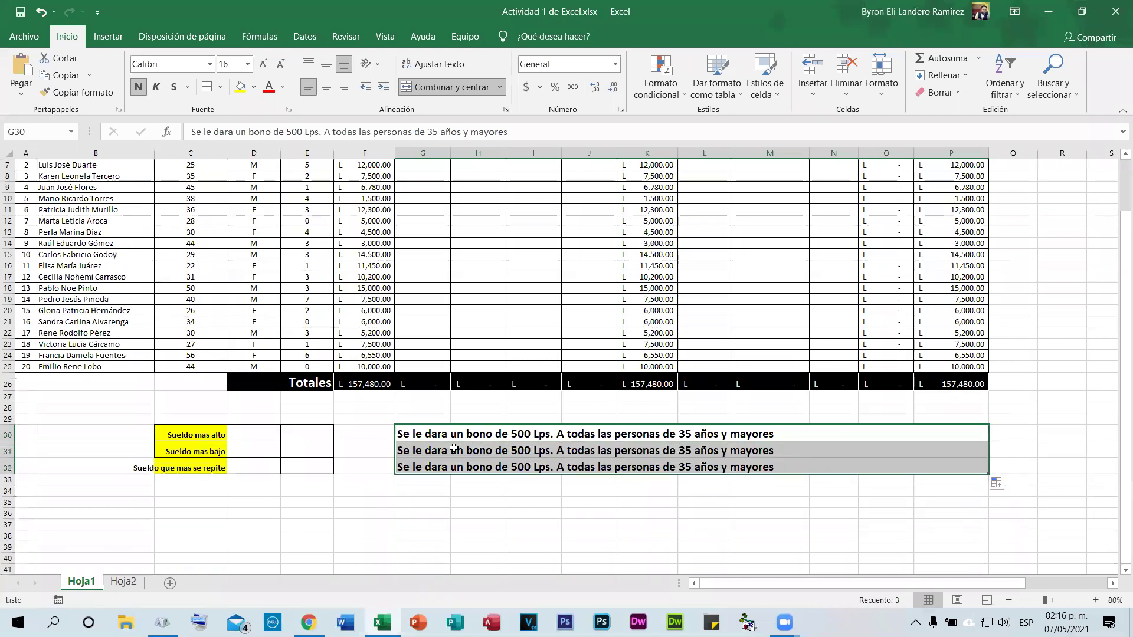
# Step: Change the G31 note to "Se le dara un bono de 300 Lps. A todas las mujeres"
pyautogui.click(531, 451)
pyautogui.doubleClick(517, 450)
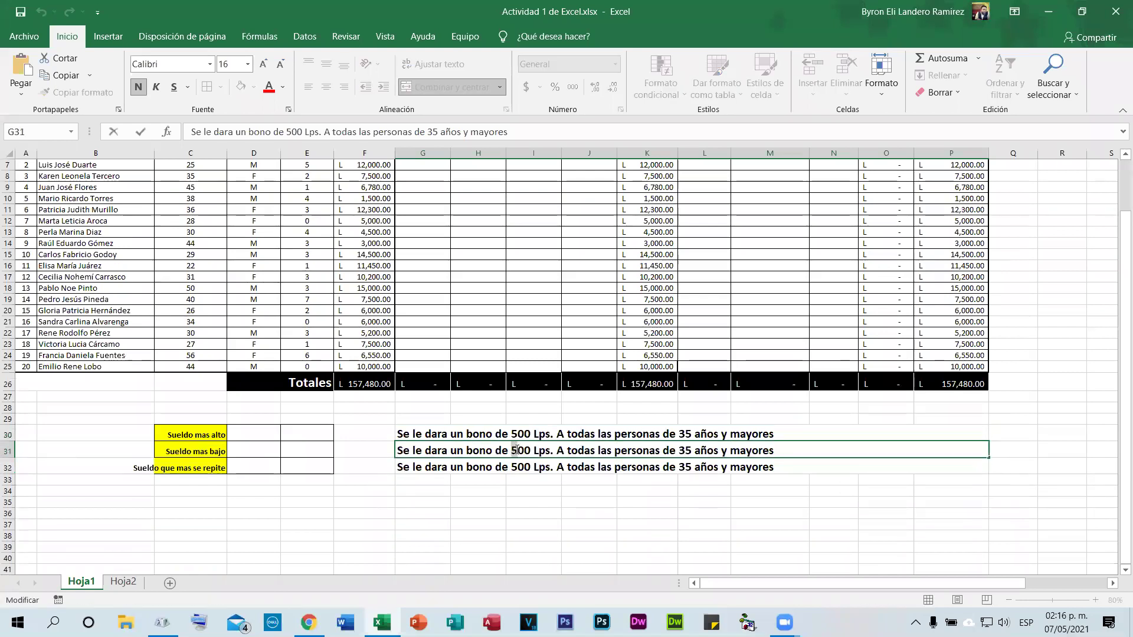
pyautogui.moveTo(511, 450); pyautogui.dragTo(518, 450)
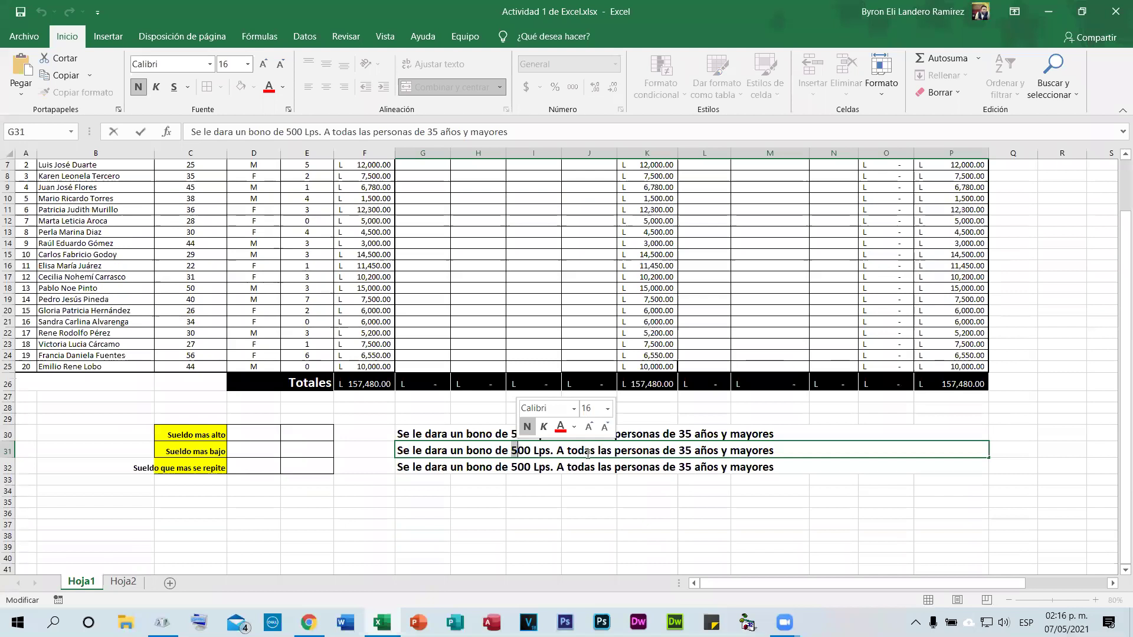
pyautogui.write('3')
pyautogui.moveTo(614, 450); pyautogui.dragTo(958, 441)
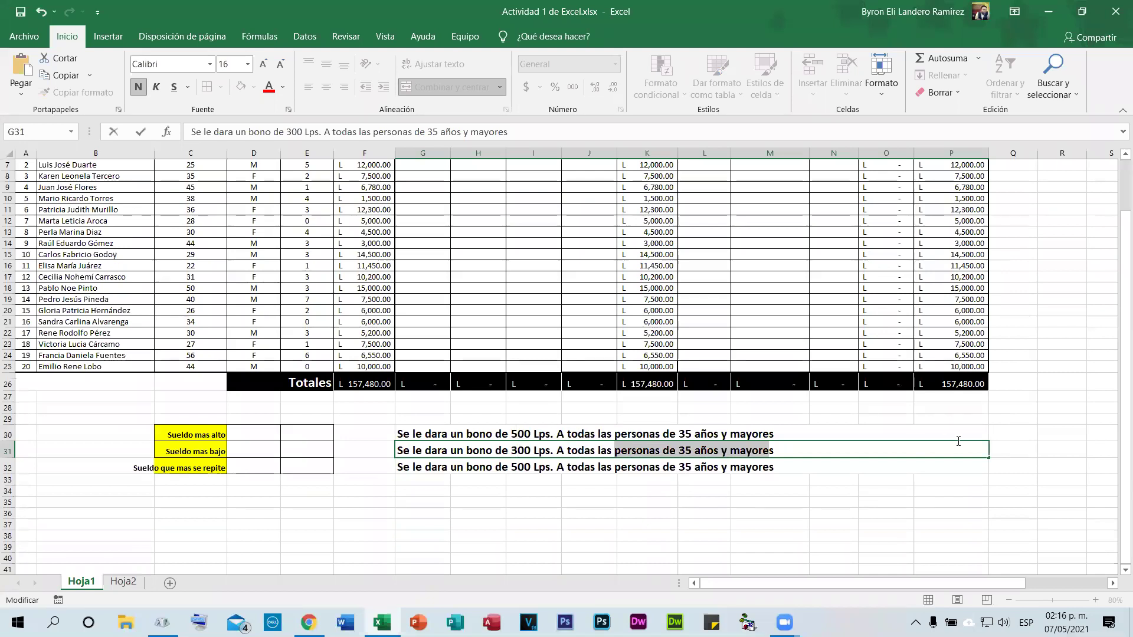
pyautogui.click(616, 449)
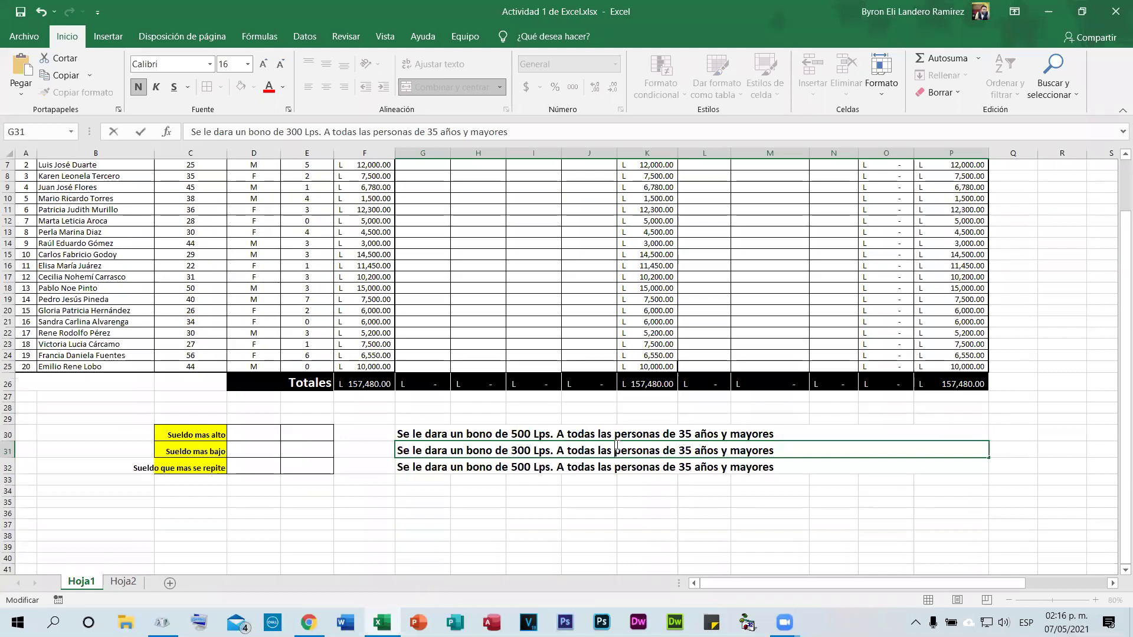
pyautogui.keyDown('shift'); pyautogui.click(826, 450); pyautogui.keyUp('shift')
pyautogui.write('muje')
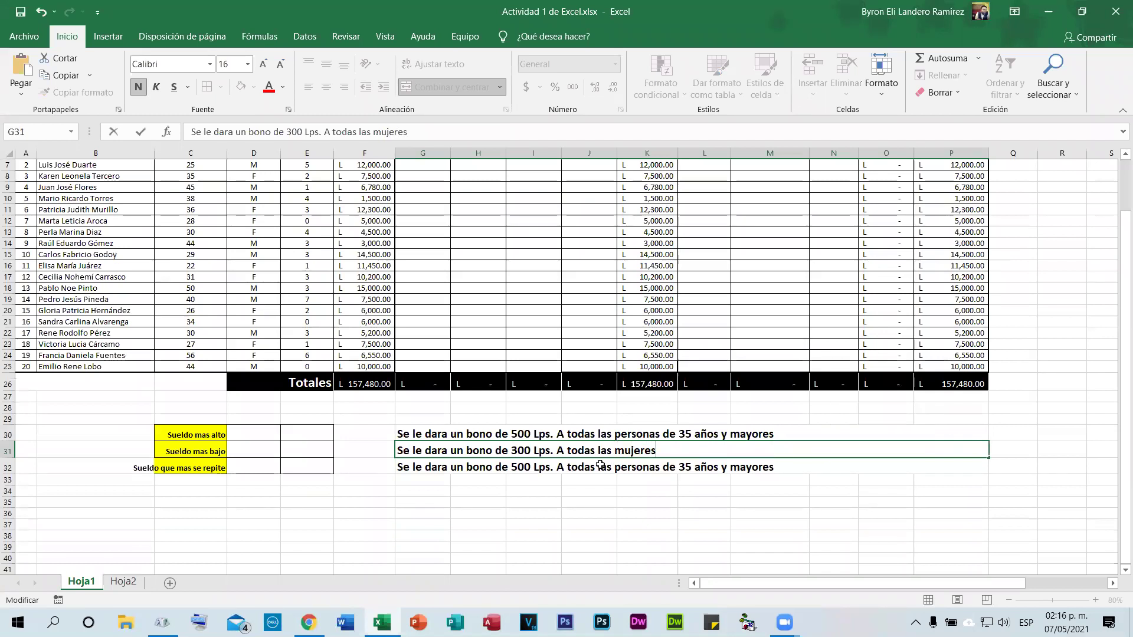
# Step: Change the G32 note to "Se le dara un bono de 1000 Lps. A todas las personas que tenga mas de 4 hijos"
pyautogui.click(554, 467)
pyautogui.doubleClick(519, 467)
pyautogui.write('1000')
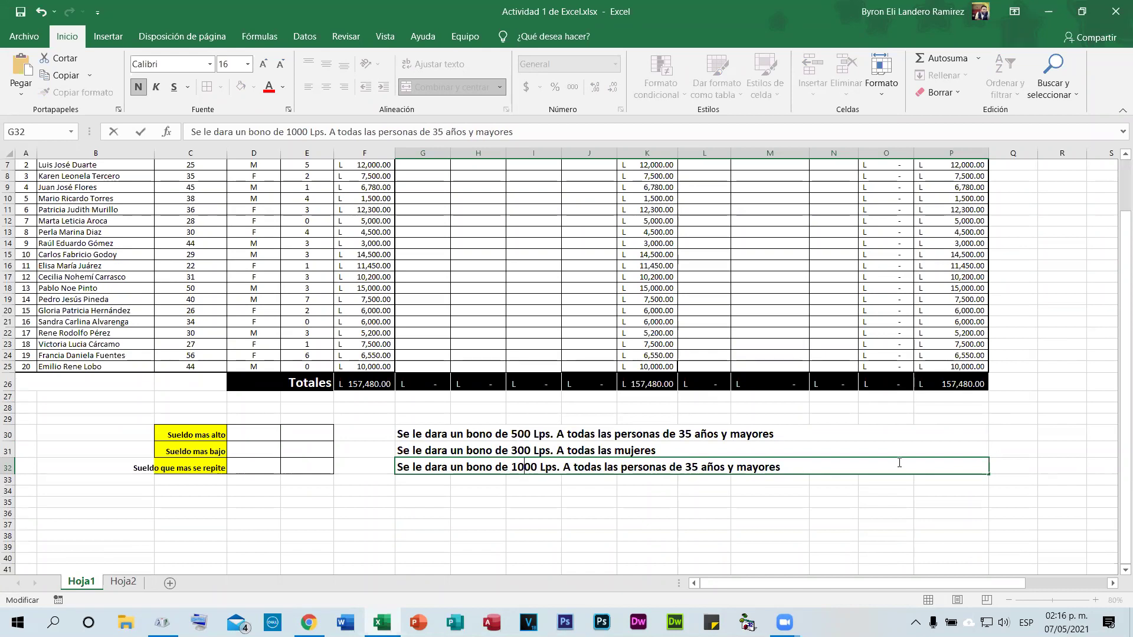
pyautogui.moveTo(669, 467); pyautogui.dragTo(899, 463)
pyautogui.write('que teng')
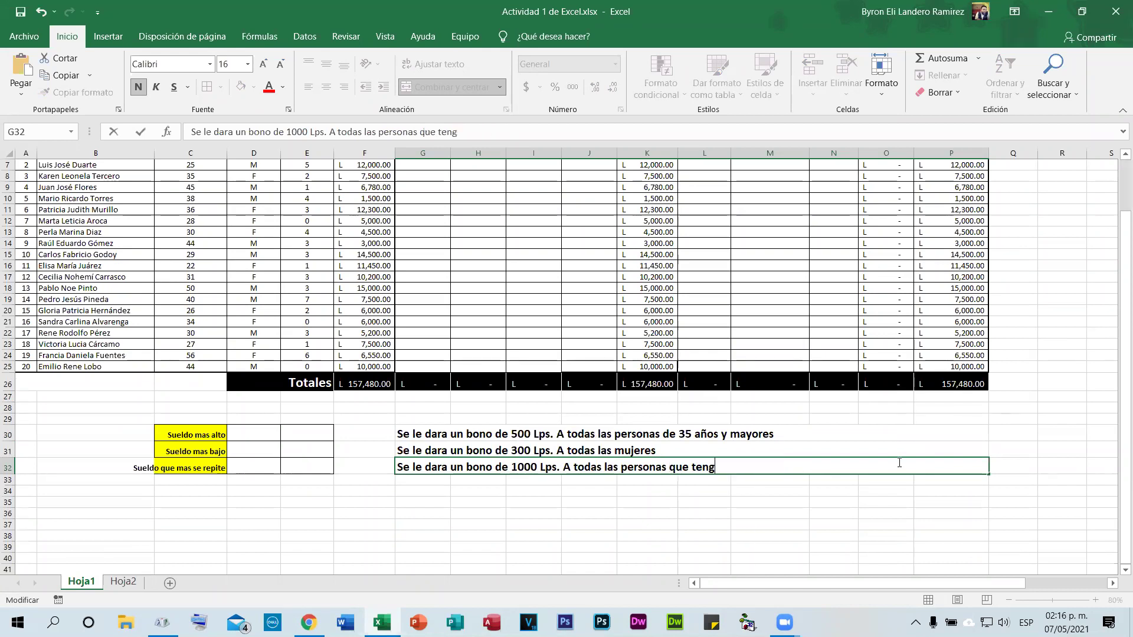
pyautogui.write('a mas de 4 hijo')
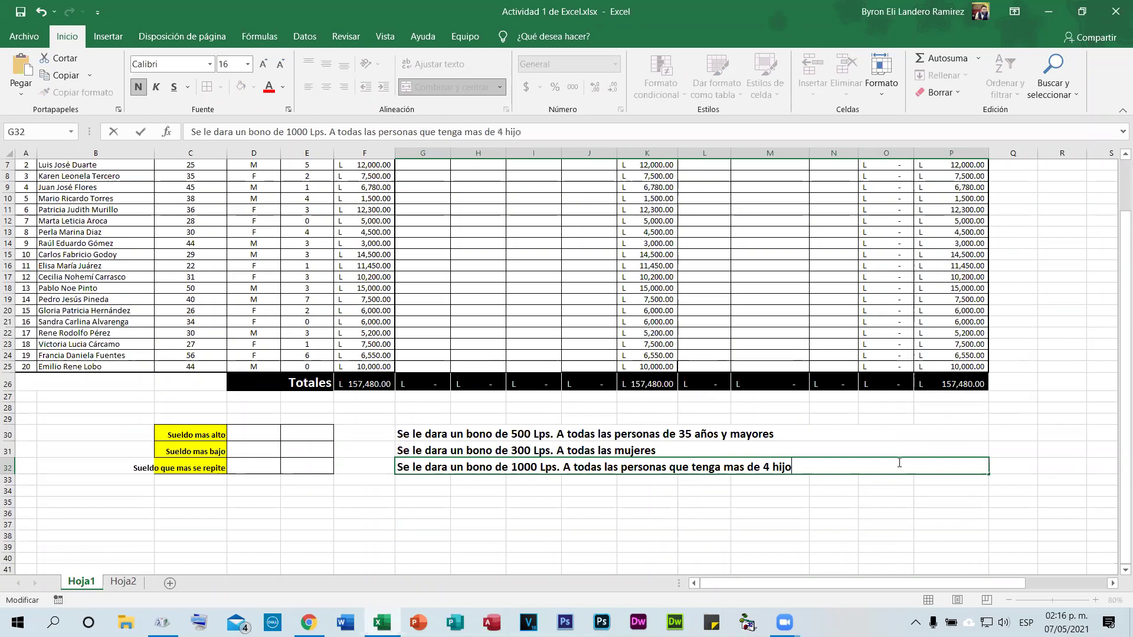
pyautogui.write('s')
pyautogui.press('Return')
# Step: Apply a thick outside border around the three bonus notes in G30:P32
pyautogui.moveTo(420, 432); pyautogui.dragTo(661, 461)
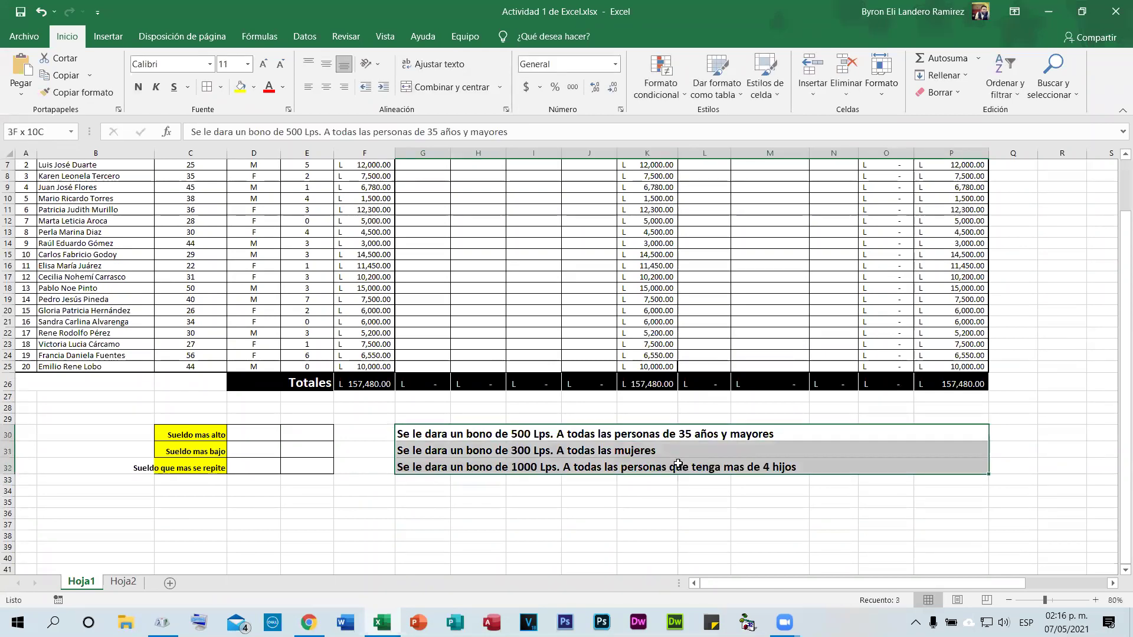
pyautogui.click(221, 87)
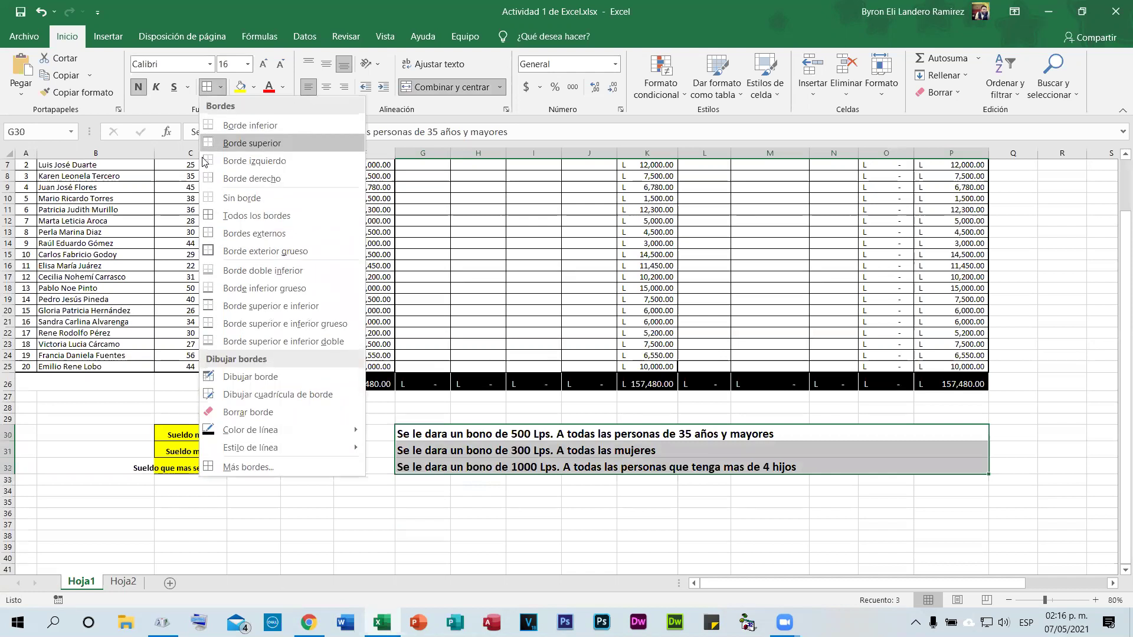
pyautogui.click(246, 251)
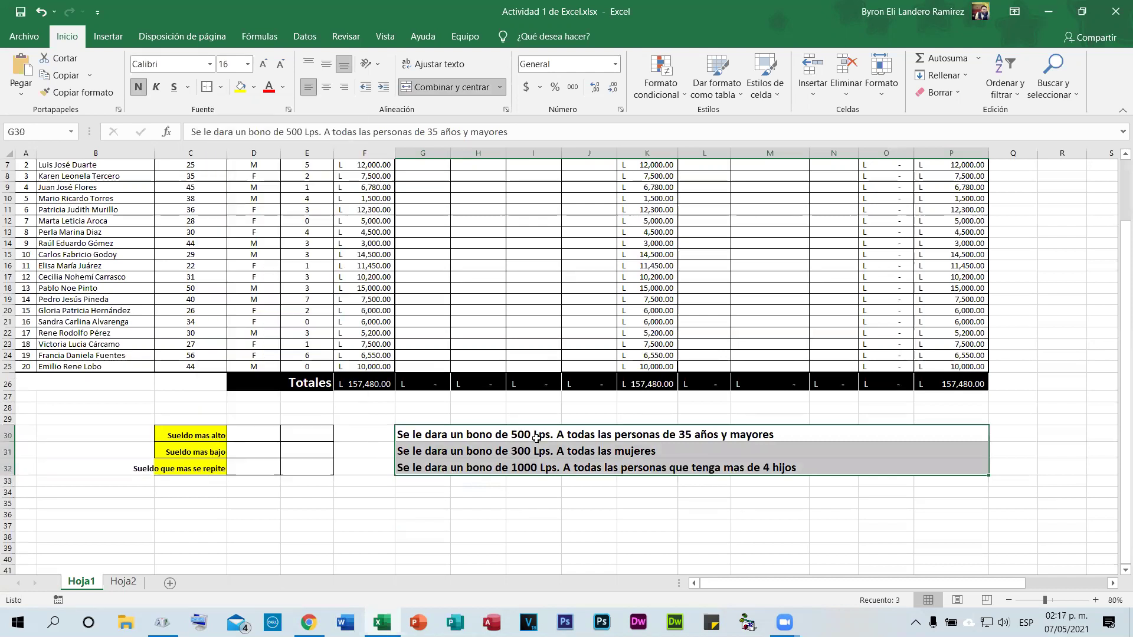
pyautogui.click(641, 502)
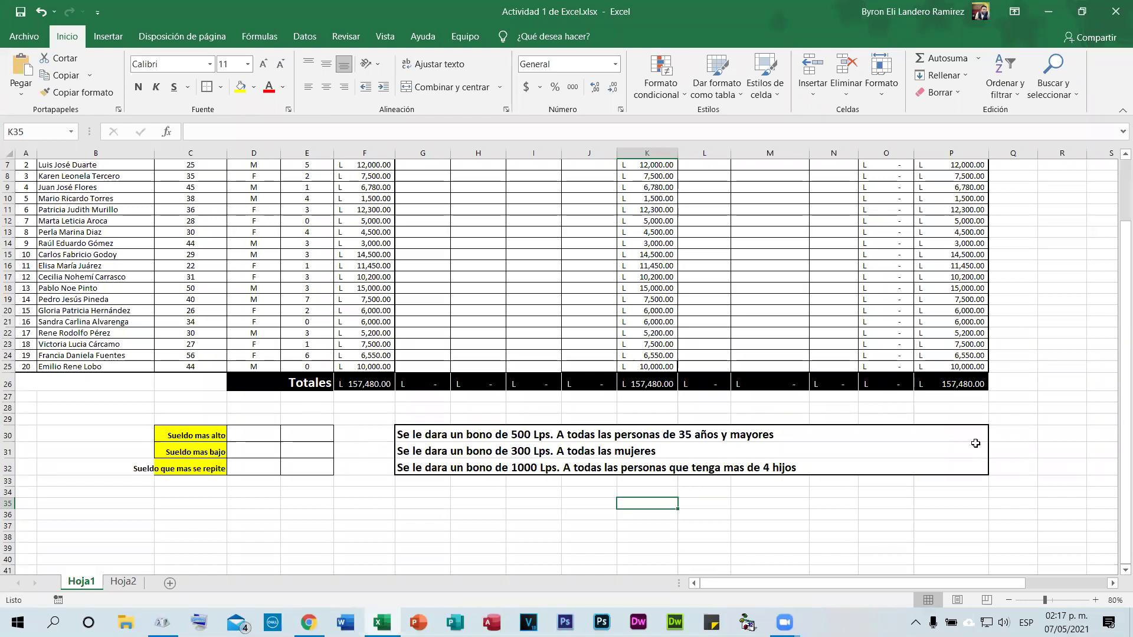
# Step: Enter "Bono 1" in F30 beside the first bonus note and fill the series down to F32
pyautogui.click(386, 442)
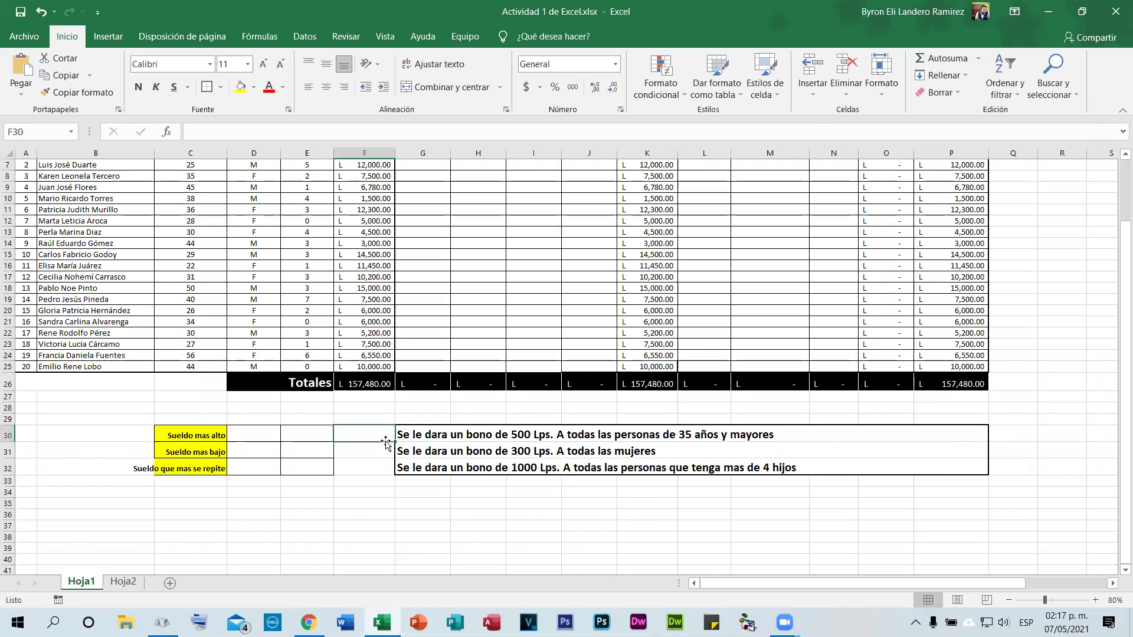
pyautogui.write('Bo')
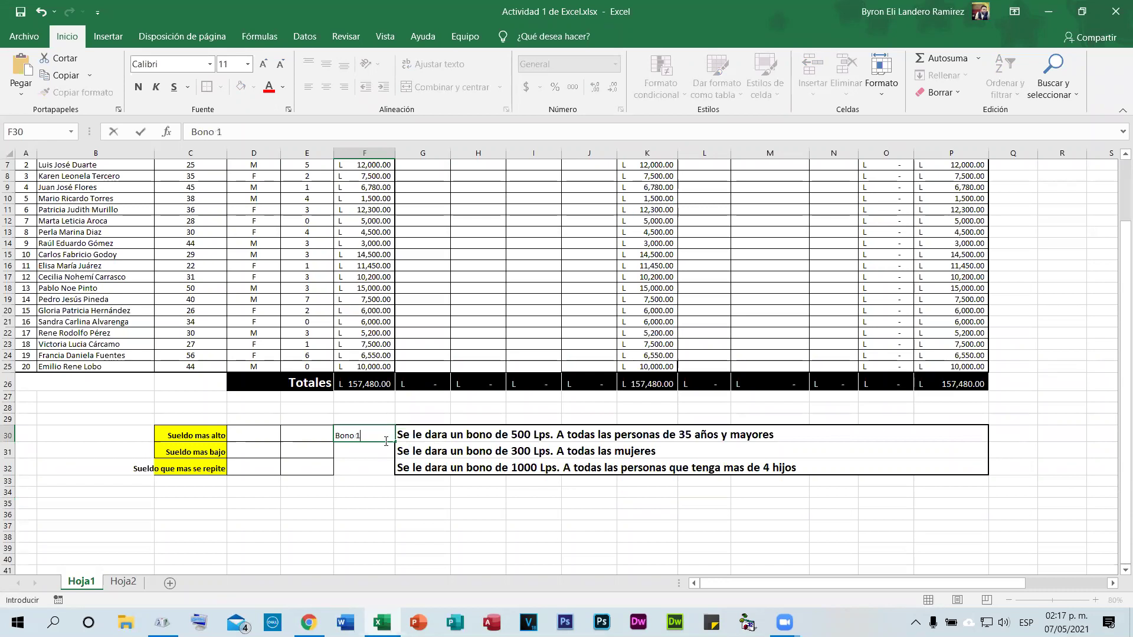
pyautogui.write('no 1')
pyautogui.press('Return')
pyautogui.click(382, 434)
pyautogui.moveTo(394, 441); pyautogui.dragTo(394, 473)
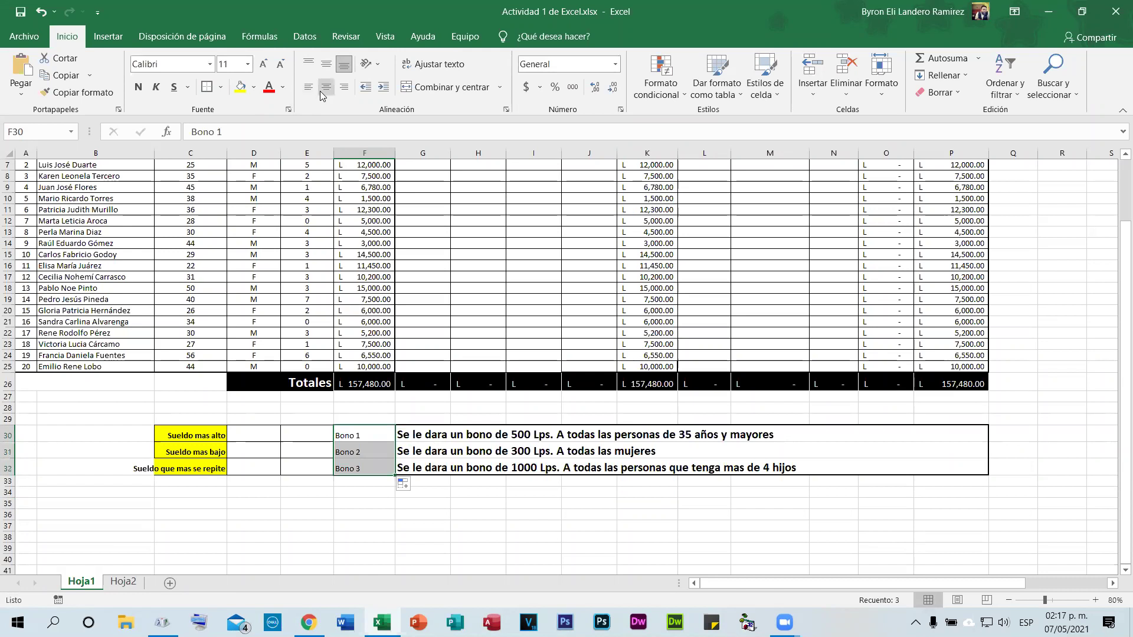
# Step: Format the bonus labels in F30:F32 as right-aligned, bold, size 14 text
pyautogui.click(343, 86)
pyautogui.click(145, 91)
pyautogui.click(260, 65)
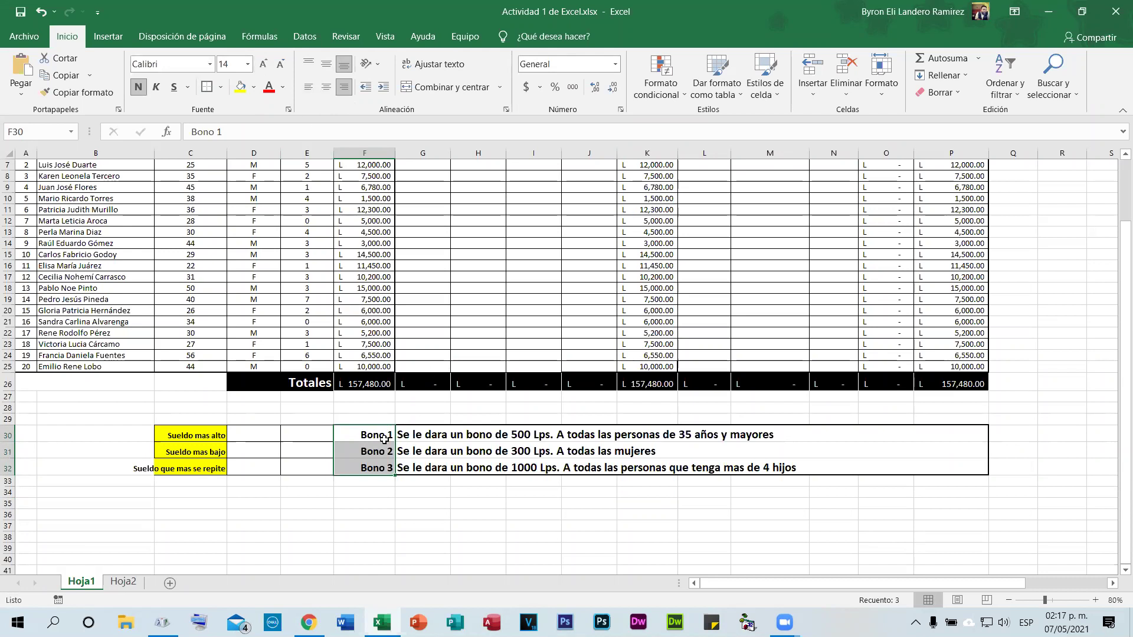
pyautogui.click(442, 514)
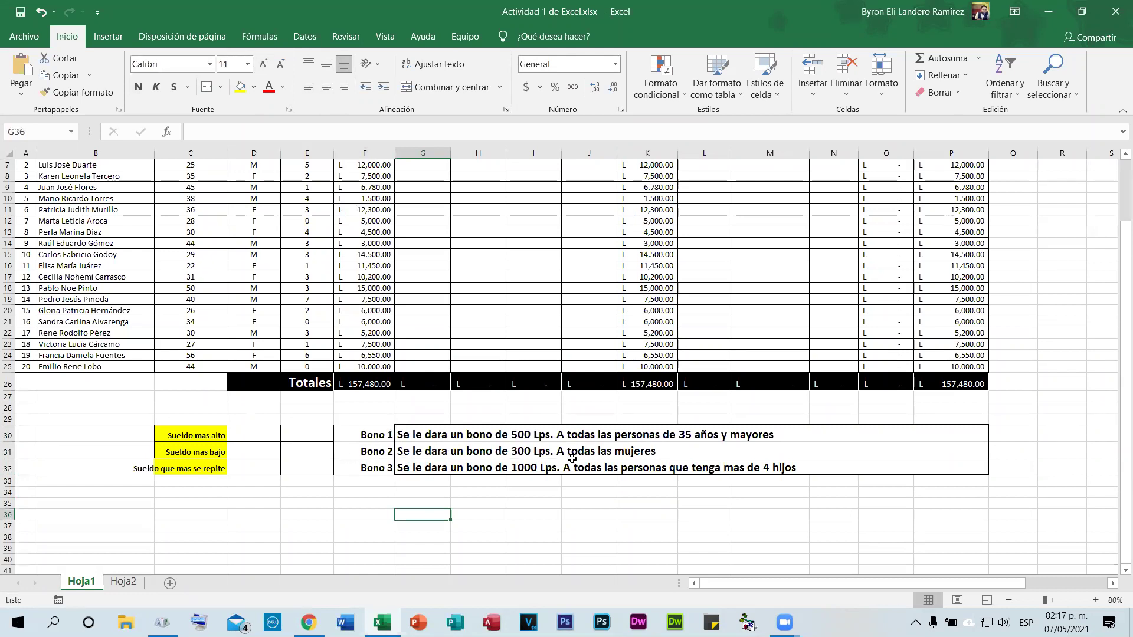
# Step: Examine the Sueldo Total column and the empty cells for highest, lowest and most repeated salary in rows 30 to 32
pyautogui.scroll(2, 595, 479)
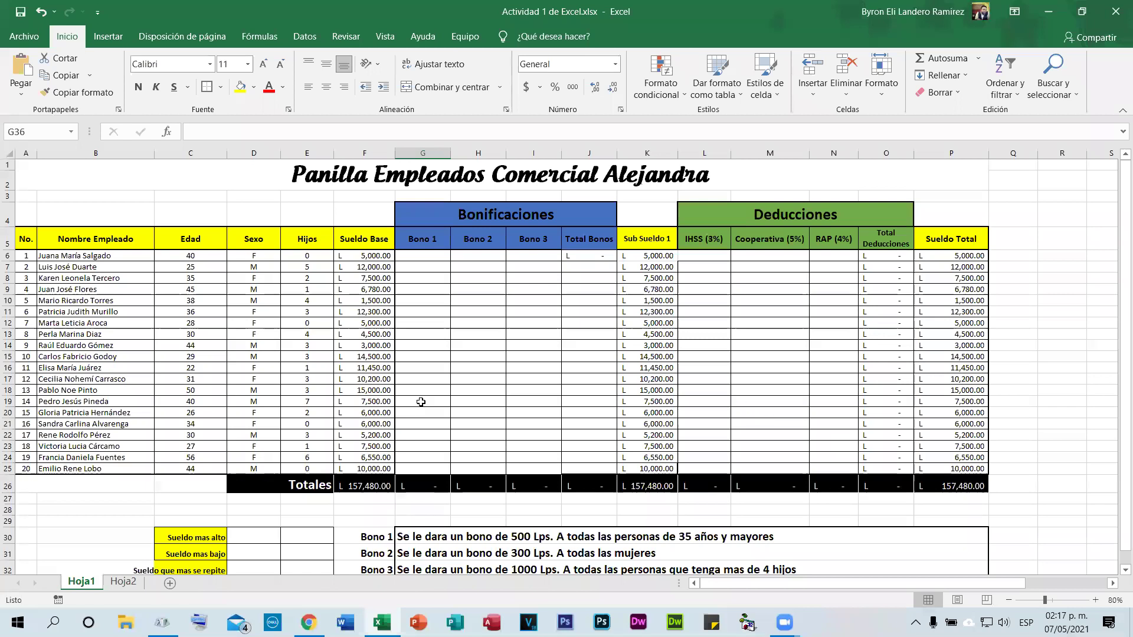
pyautogui.scroll(-1, 152, 477)
pyautogui.click(248, 495)
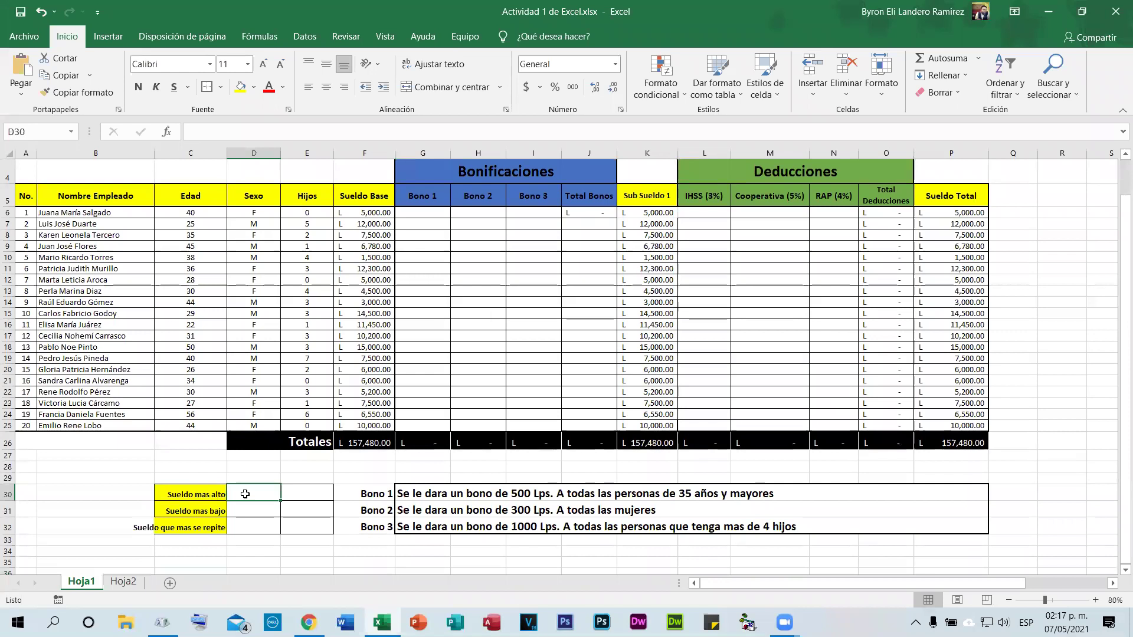
pyautogui.moveTo(954, 213); pyautogui.dragTo(968, 443)
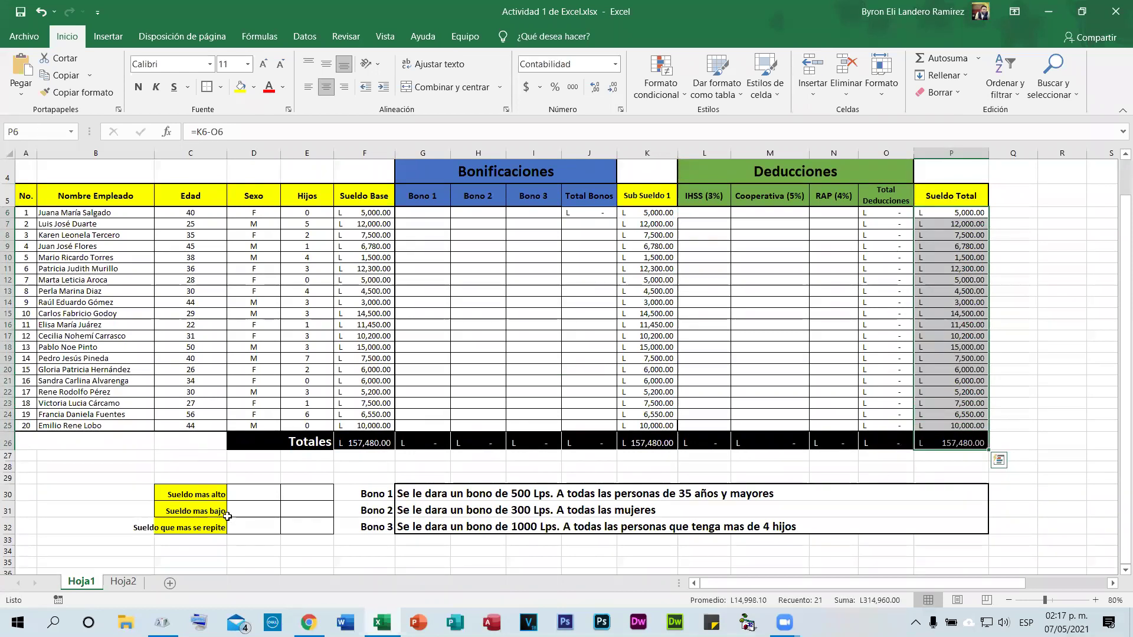
pyautogui.moveTo(942, 213); pyautogui.dragTo(932, 420)
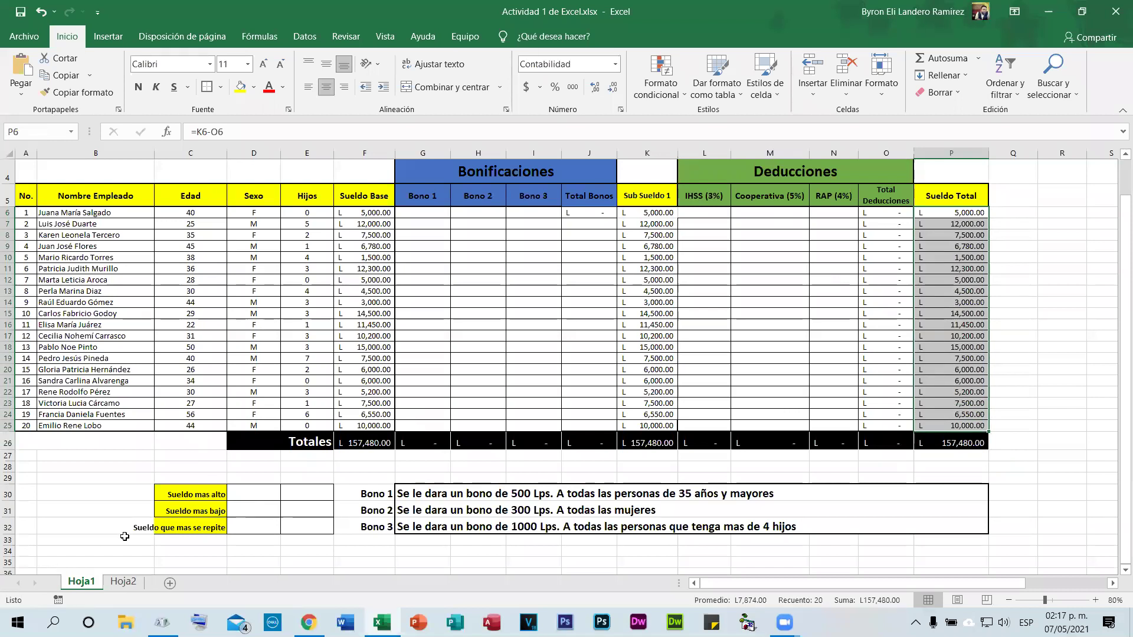
pyautogui.click(258, 531)
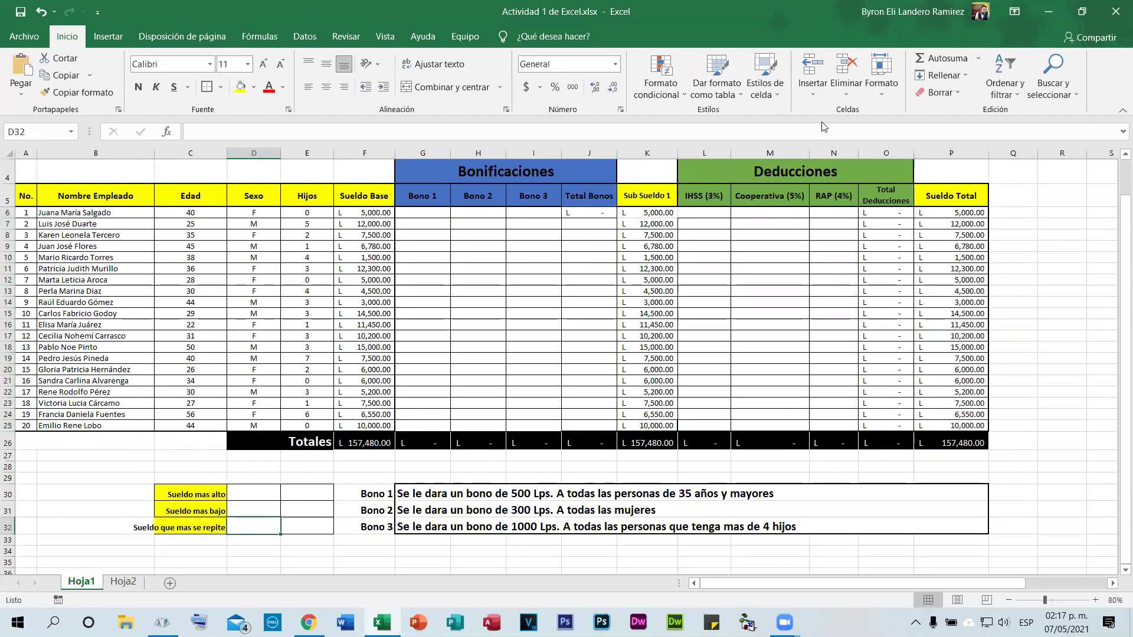
pyautogui.moveTo(944, 213); pyautogui.dragTo(951, 426)
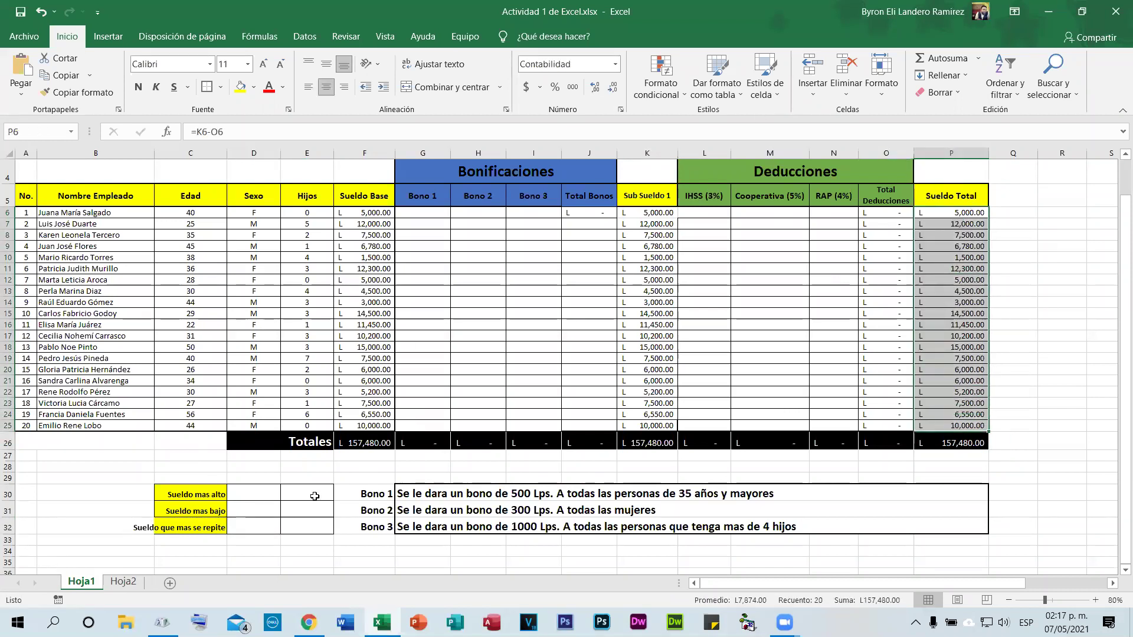
pyautogui.moveTo(260, 491); pyautogui.dragTo(249, 528)
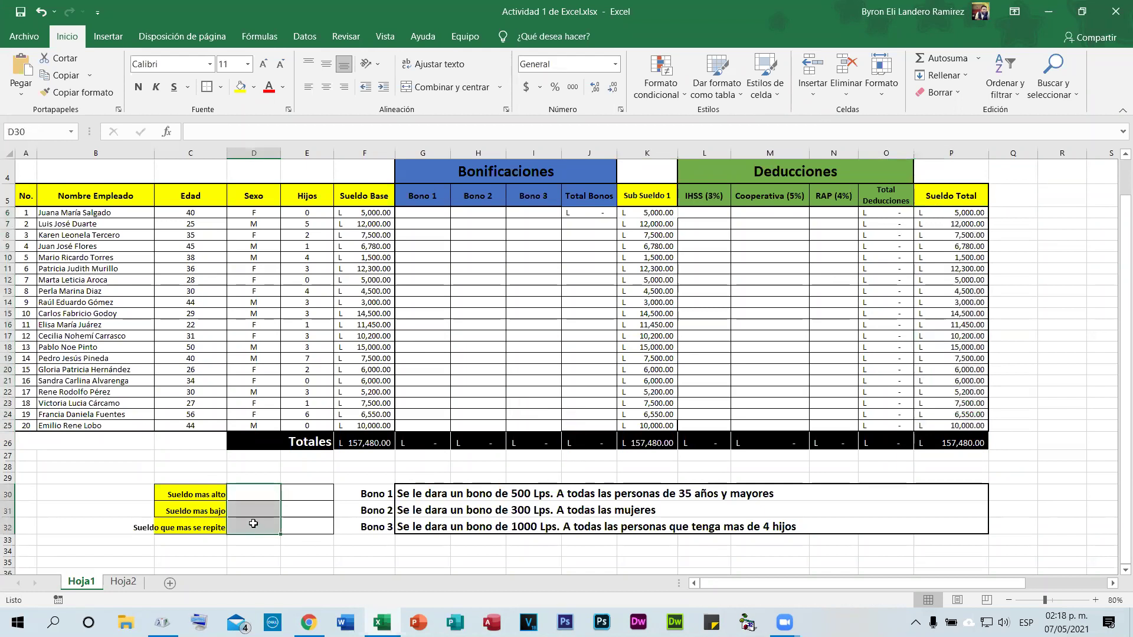
pyautogui.click(300, 491)
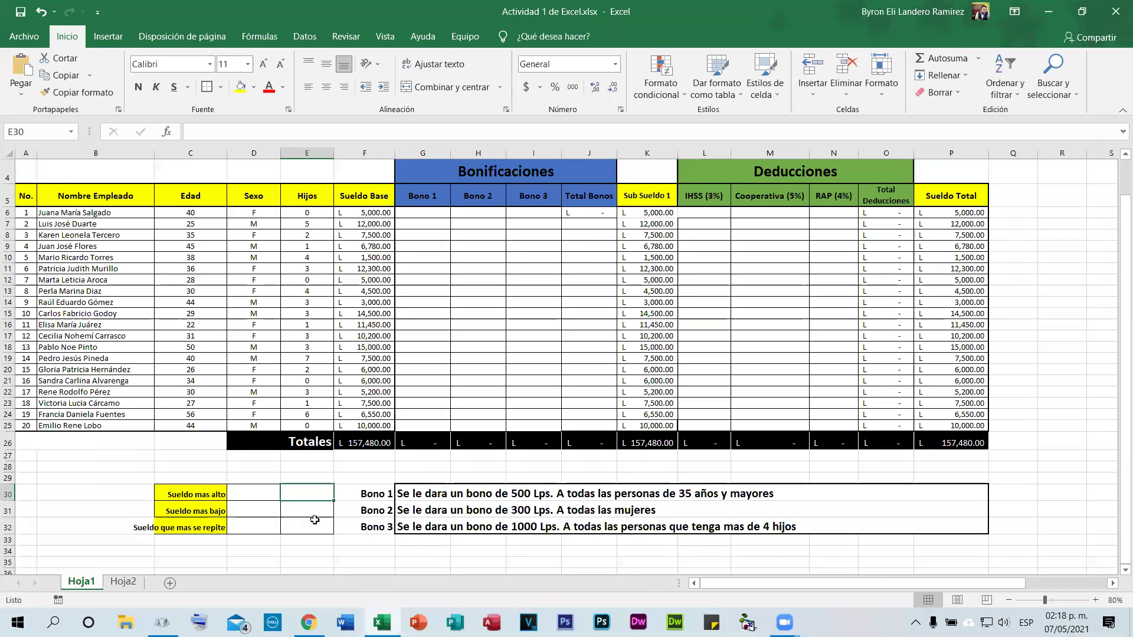
pyautogui.click(251, 494)
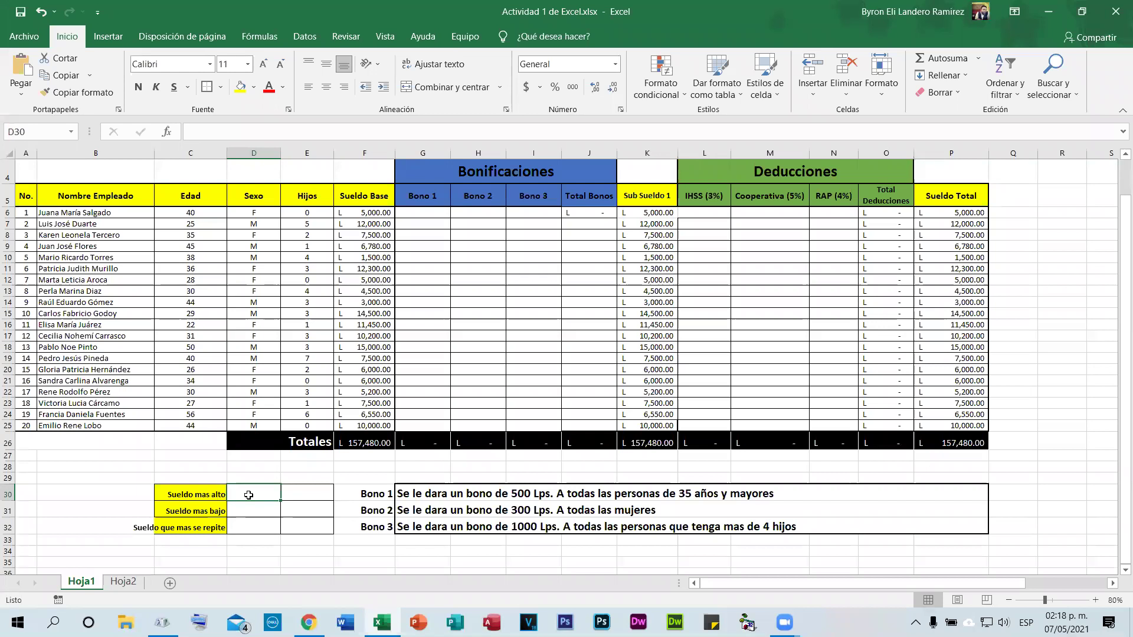
pyautogui.click(247, 511)
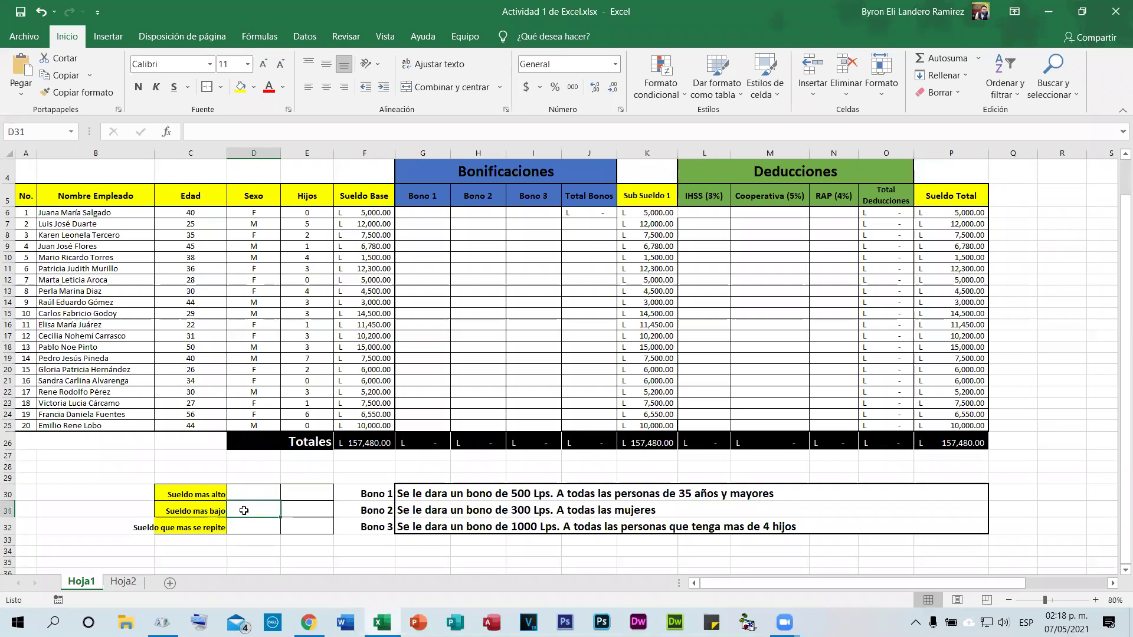
pyautogui.click(242, 527)
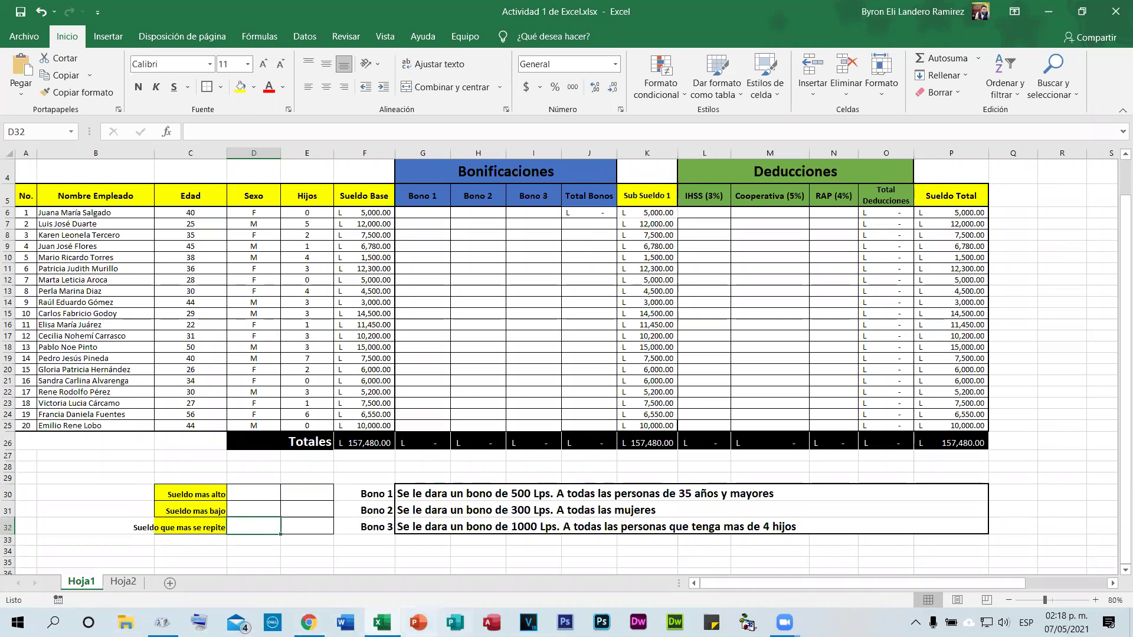
# Step: Switch to Notepad (Bloc de notas) and open Clases 2021 Zoom.txt from the Escritorio folder
pyautogui.click(53, 622)
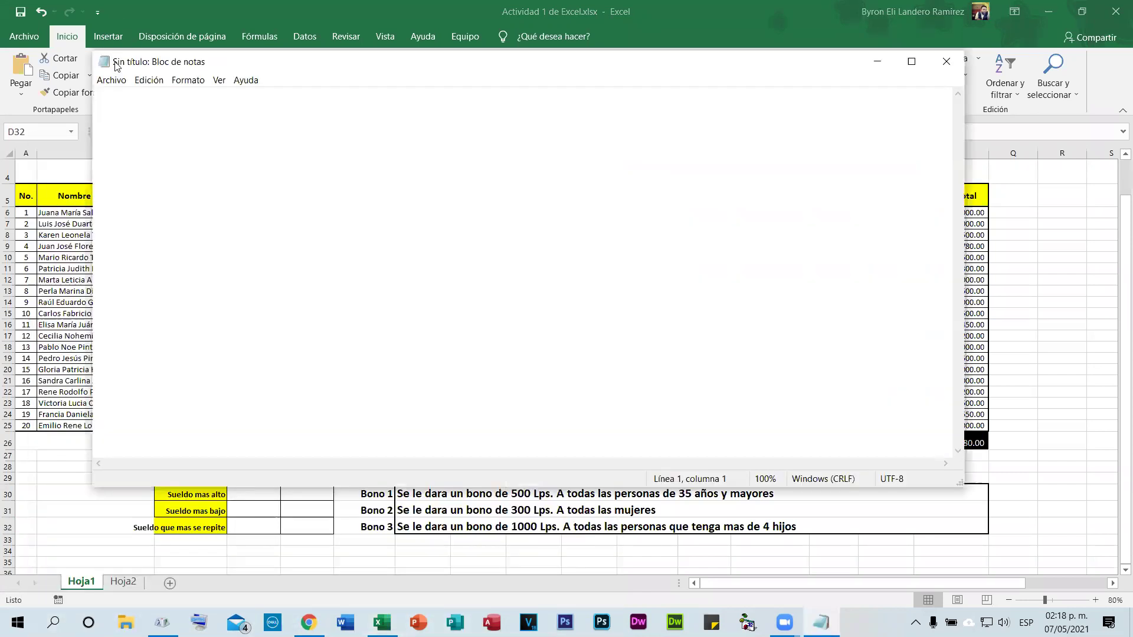
pyautogui.click(112, 79)
pyautogui.click(133, 125)
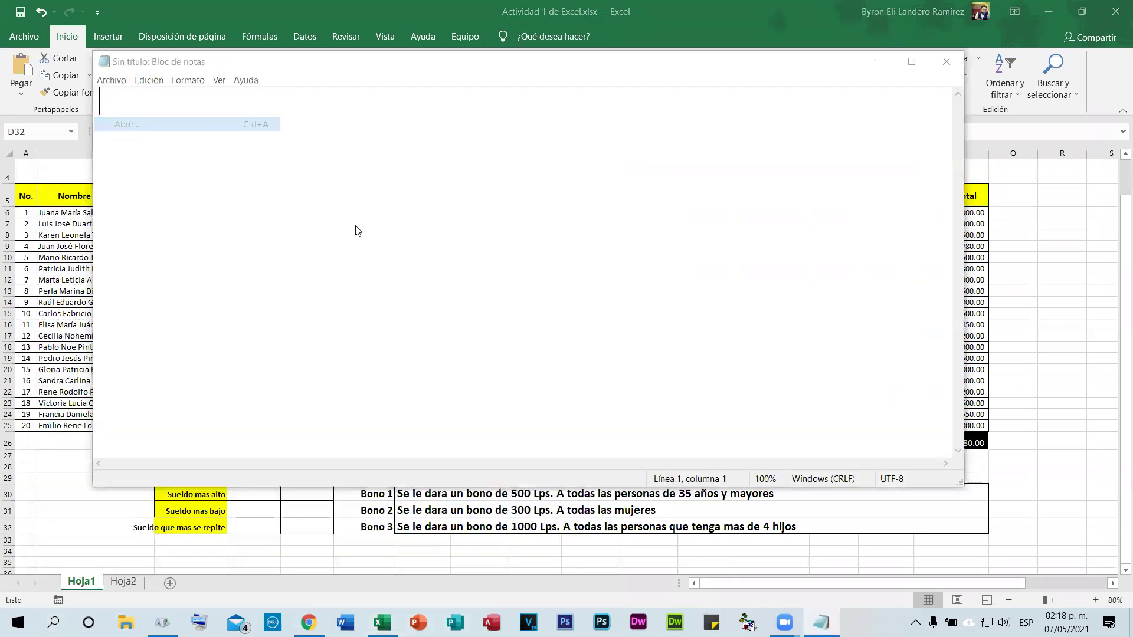
pyautogui.click(274, 252)
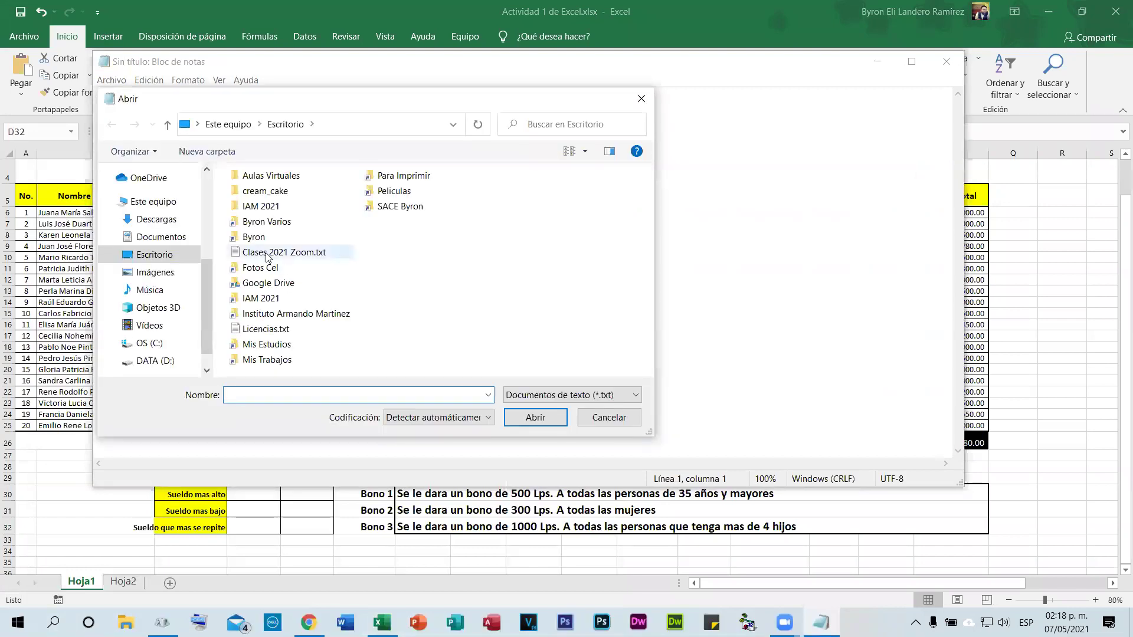
pyautogui.press('Return')
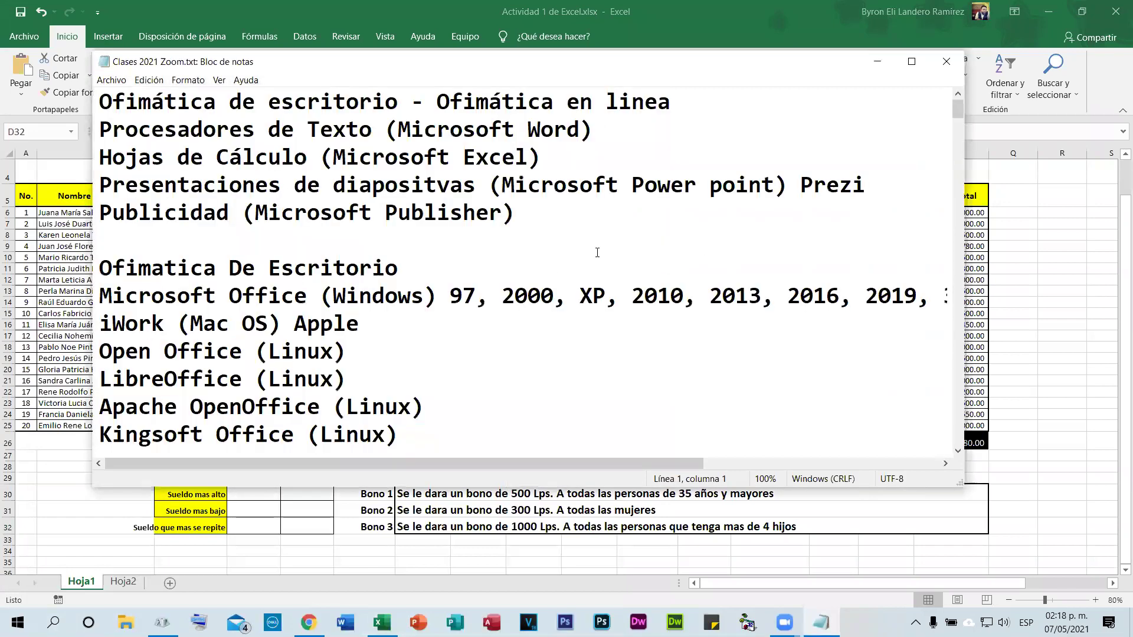
# Step: Add blank lines below the CMD entry in the class notes and write the heading "Funciones"
pyautogui.scroll(-15, 597, 252)
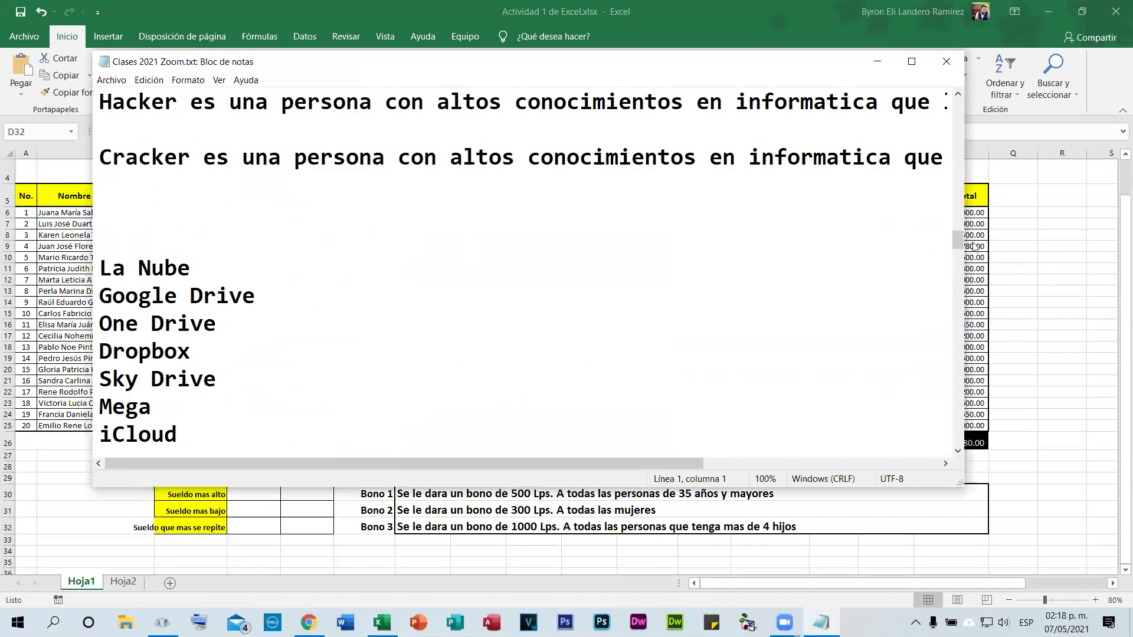
pyautogui.moveTo(956, 239); pyautogui.dragTo(956, 426)
pyautogui.scroll(6, 638, 289)
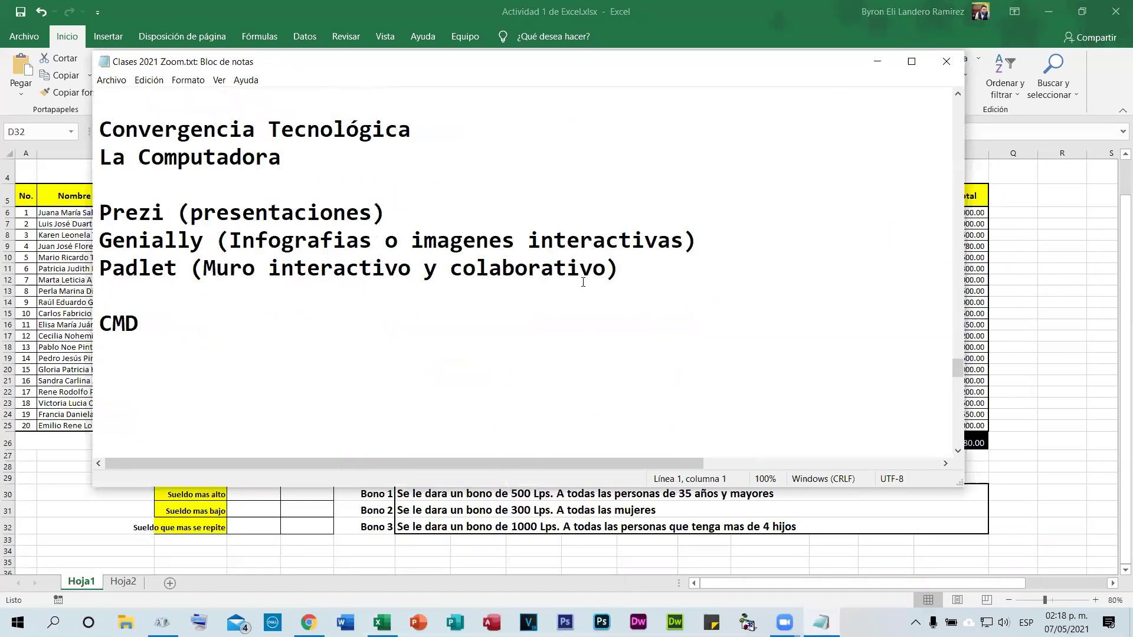
pyautogui.scroll(-1, 582, 282)
pyautogui.click(180, 315)
pyautogui.press('Return')
pyautogui.press('Return')
pyautogui.press('Return')
pyautogui.press('Return')
pyautogui.press('Return')
pyautogui.press('Return')
pyautogui.press('Return')
pyautogui.press('Return')
pyautogui.press('Return')
pyautogui.press('Return')
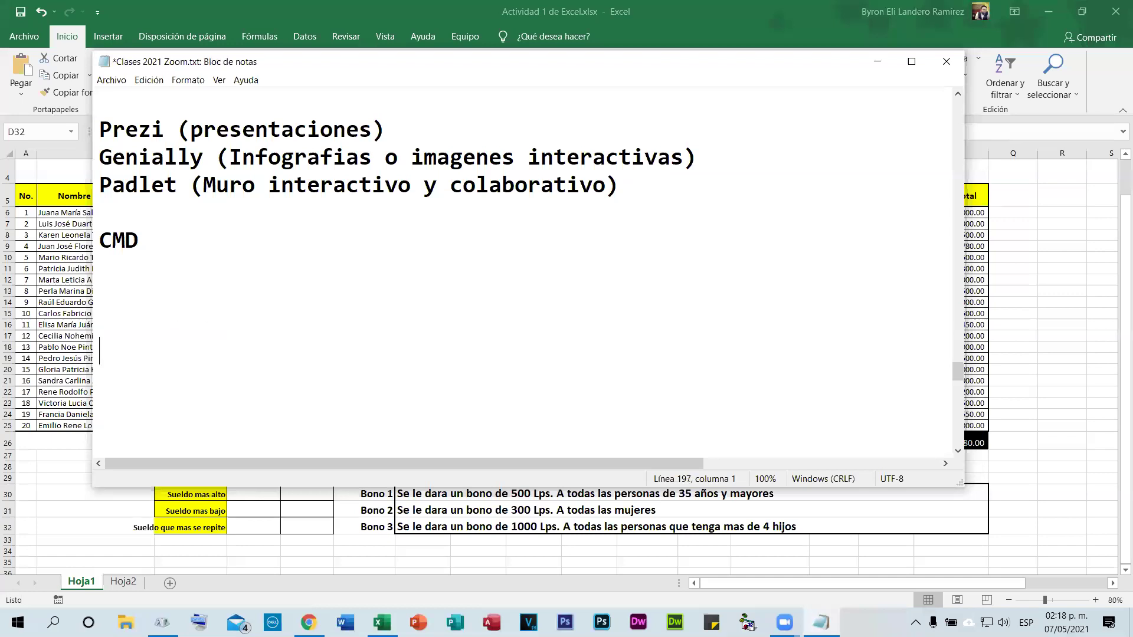
pyautogui.click(185, 135)
pyautogui.write('Funciones')
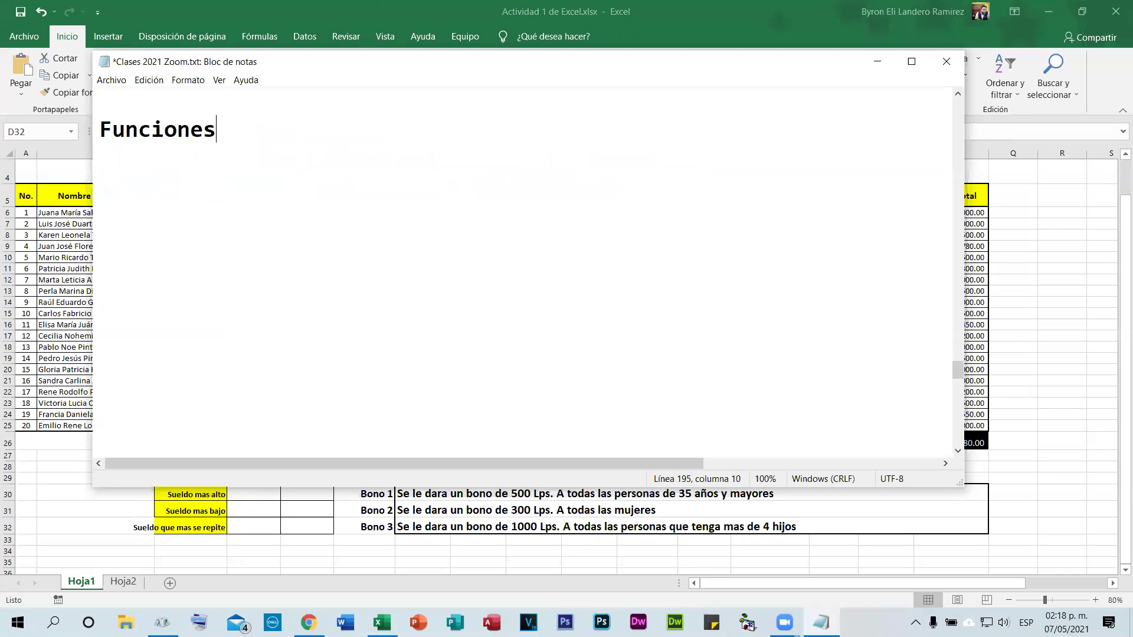
# Step: List the functions Si, Max, Min and Moda.Uno on separate lines below the Funciones heading
pyautogui.press('Return')
pyautogui.write('Si')
pyautogui.press('Return')
pyautogui.write('Max')
pyautogui.press('Return')
pyautogui.write('Mi')
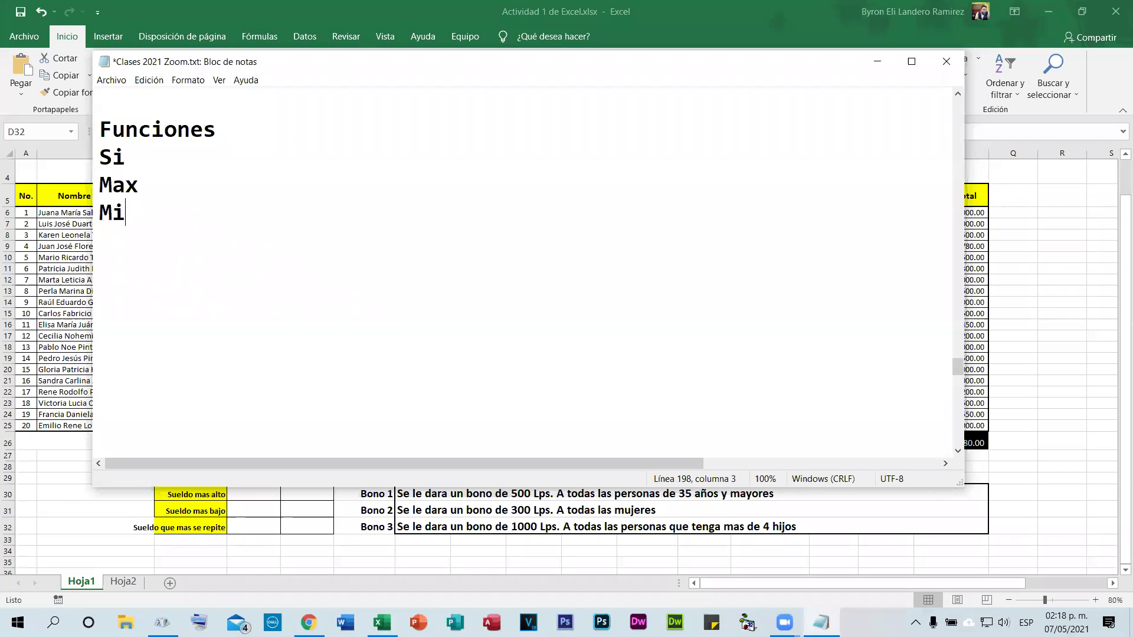
pyautogui.write('n Moda.Uno')
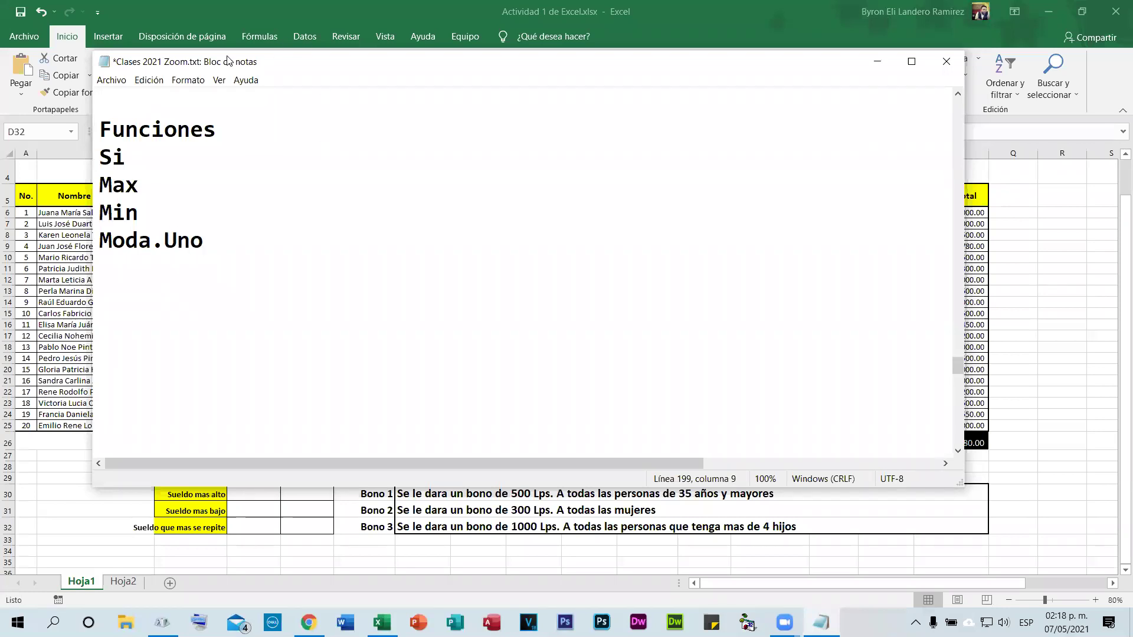
# Step: Add the description (Logica) after Si and (Numero mas alto de un rango) after Max in the class notes
pyautogui.click(191, 157)
pyautogui.write('()Logica')
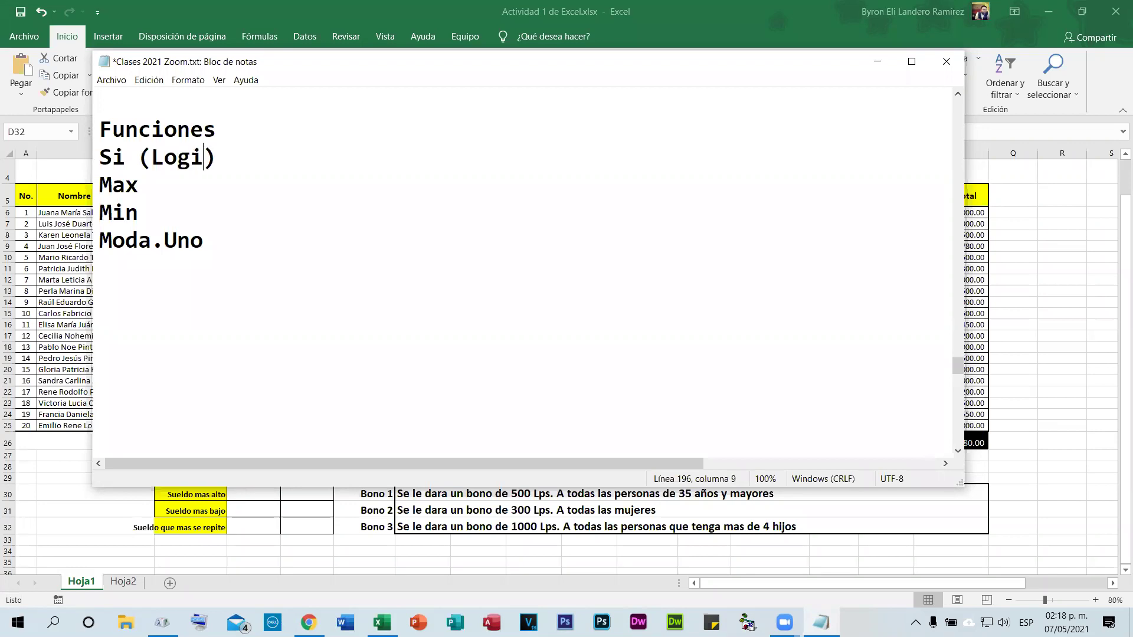
pyautogui.click(152, 184)
pyautogui.write('()')
pyautogui.press('Left')
pyautogui.write('Numero m alt')
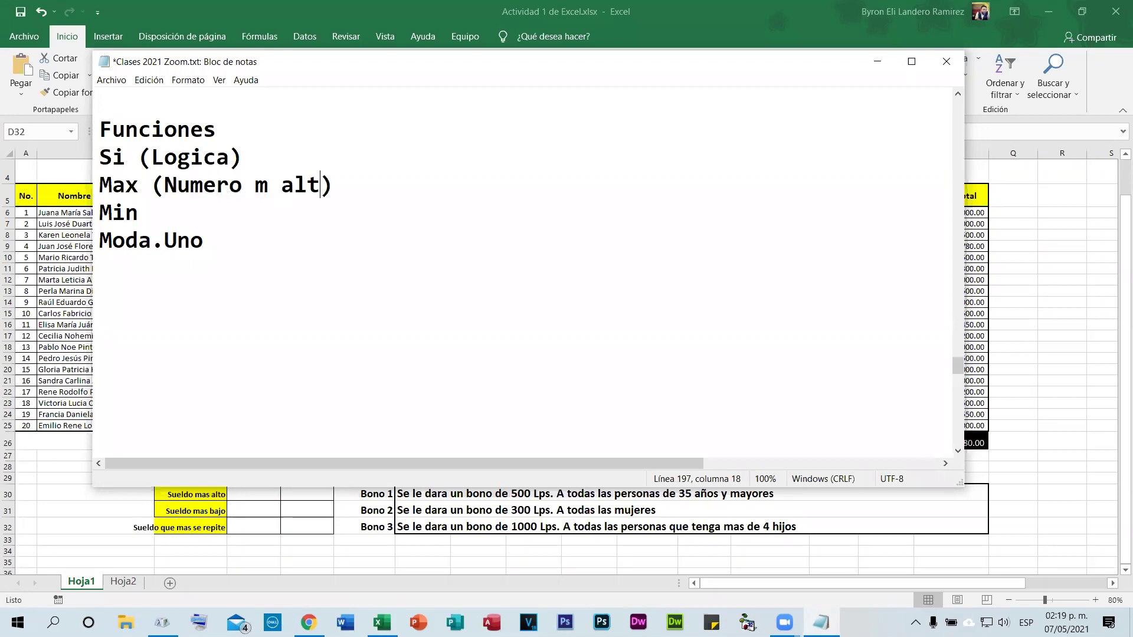
pyautogui.press('BackSpace')
pyautogui.press('BackSpace')
pyautogui.press('BackSpace')
pyautogui.press('BackSpace')
pyautogui.write('as aly')
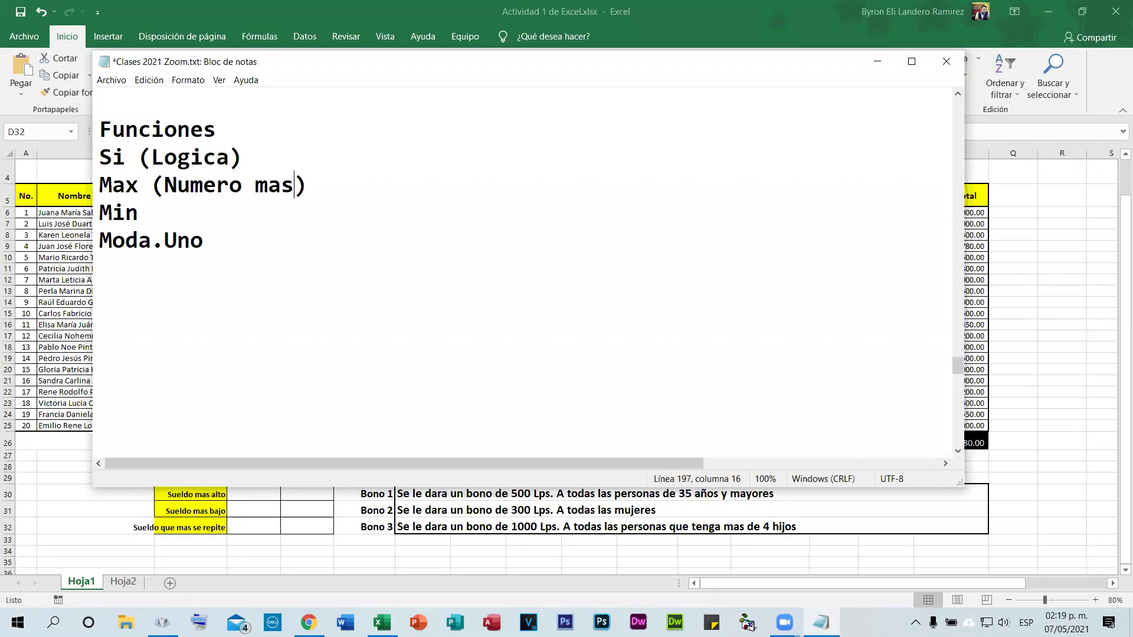
pyautogui.press('BackSpace')
pyautogui.write('to de un ra')
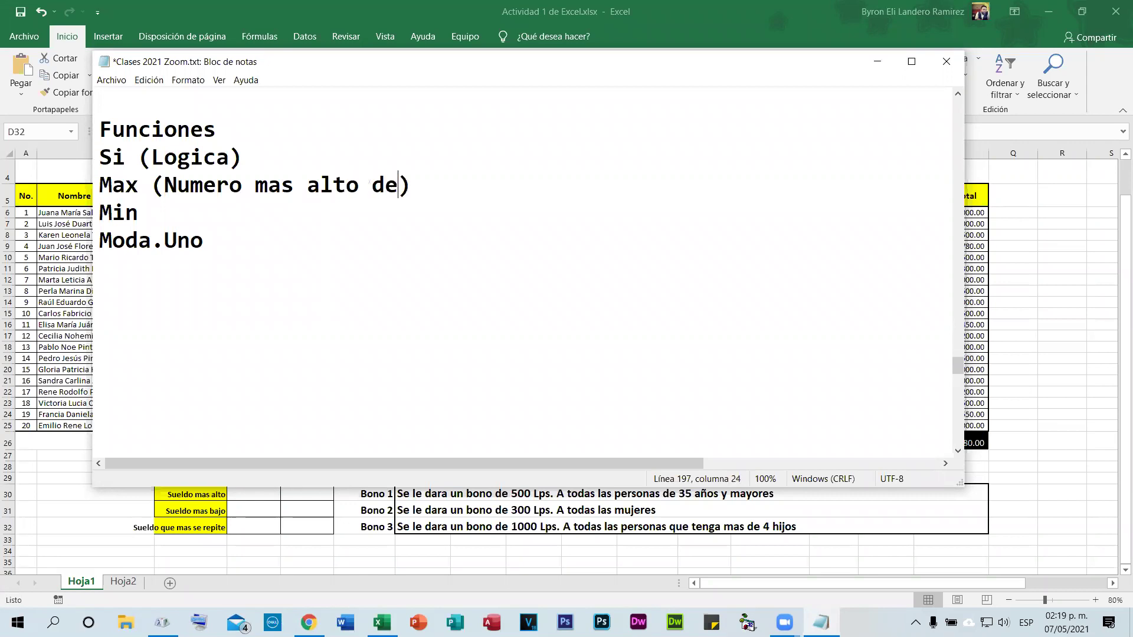
pyautogui.write('ngo')
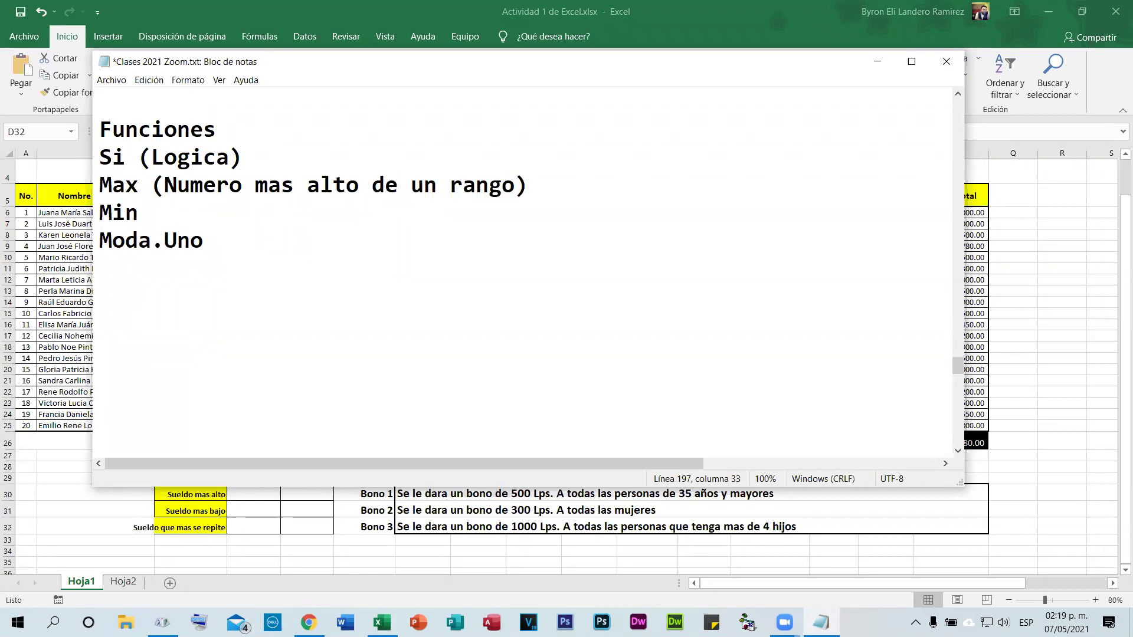
# Step: Copy the Max description to the Min line and change it to (Numero mas bajo de un rango)
pyautogui.moveTo(150, 181); pyautogui.dragTo(533, 180)
pyautogui.hotkey('ctrl', 'c')
pyautogui.click(269, 202)
pyautogui.hotkey('ctrl', 'v')
pyautogui.doubleClick(324, 211)
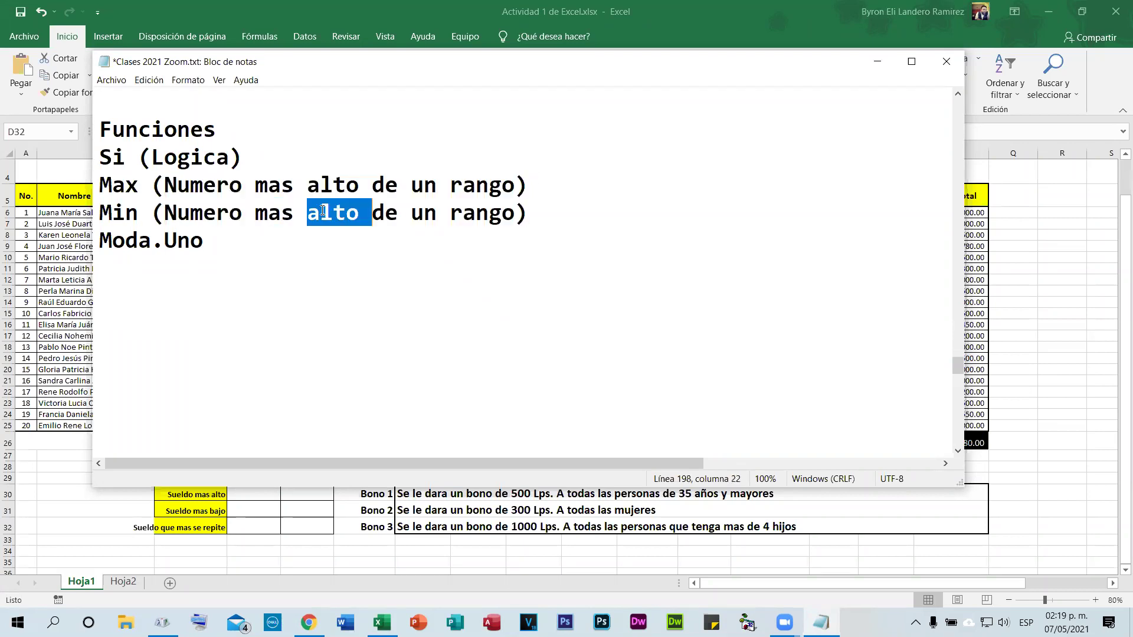
pyautogui.write('bajo')
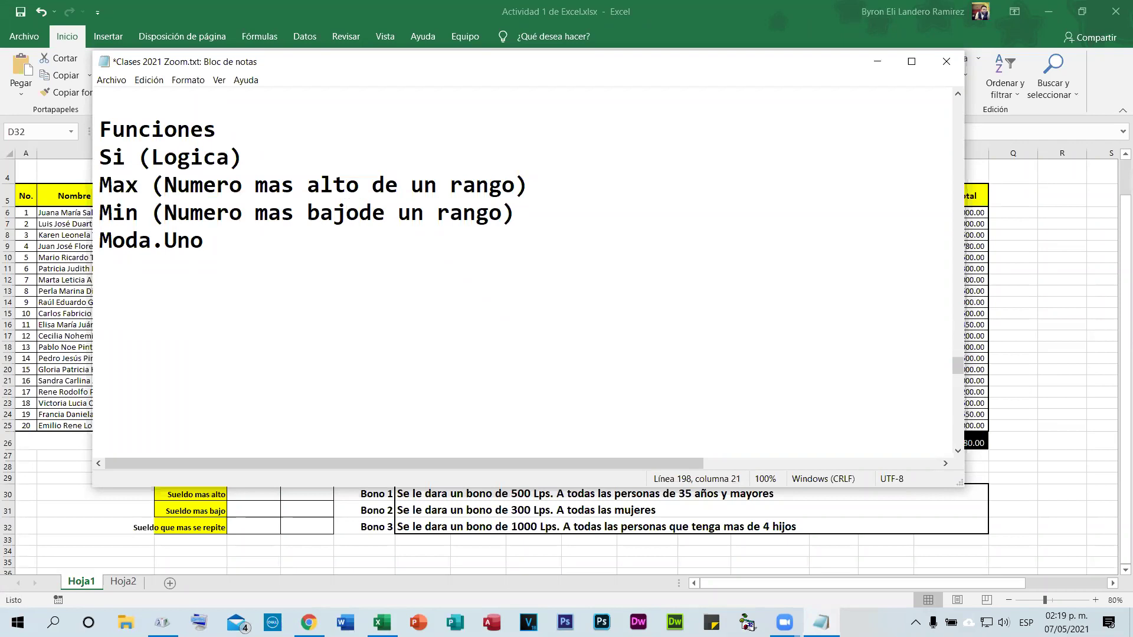
# Step: Paste the copied description after Moda.Uno and edit it to read (Numero que mas se repite en un rango)
pyautogui.click(234, 241)
pyautogui.write('()')
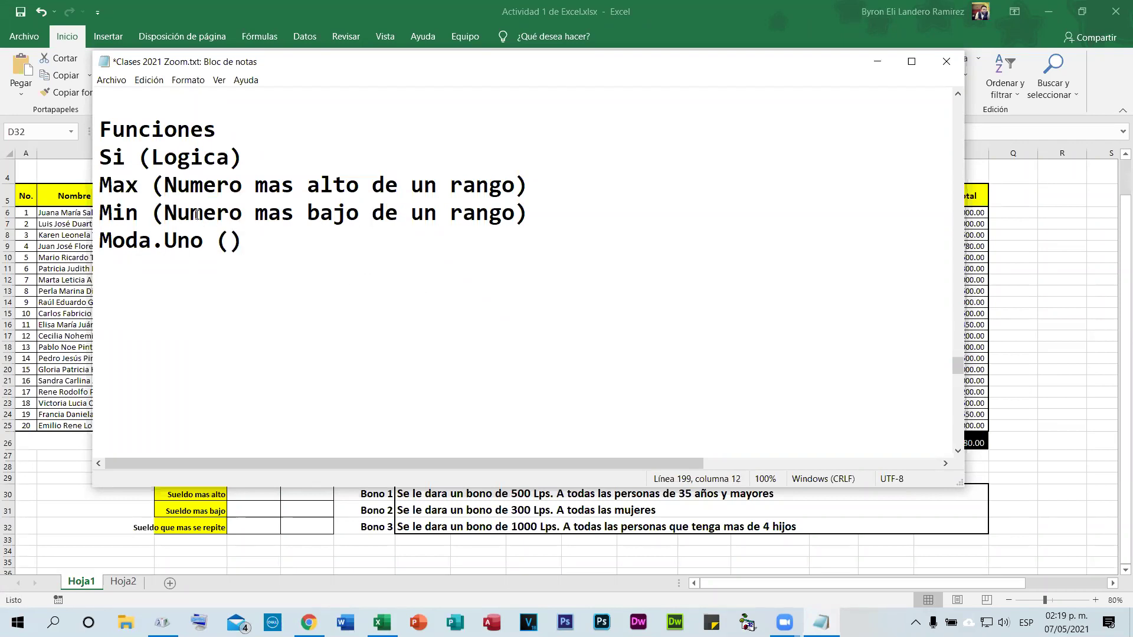
pyautogui.click(225, 240)
pyautogui.hotkey('ctrl', 'v')
pyautogui.click(234, 241)
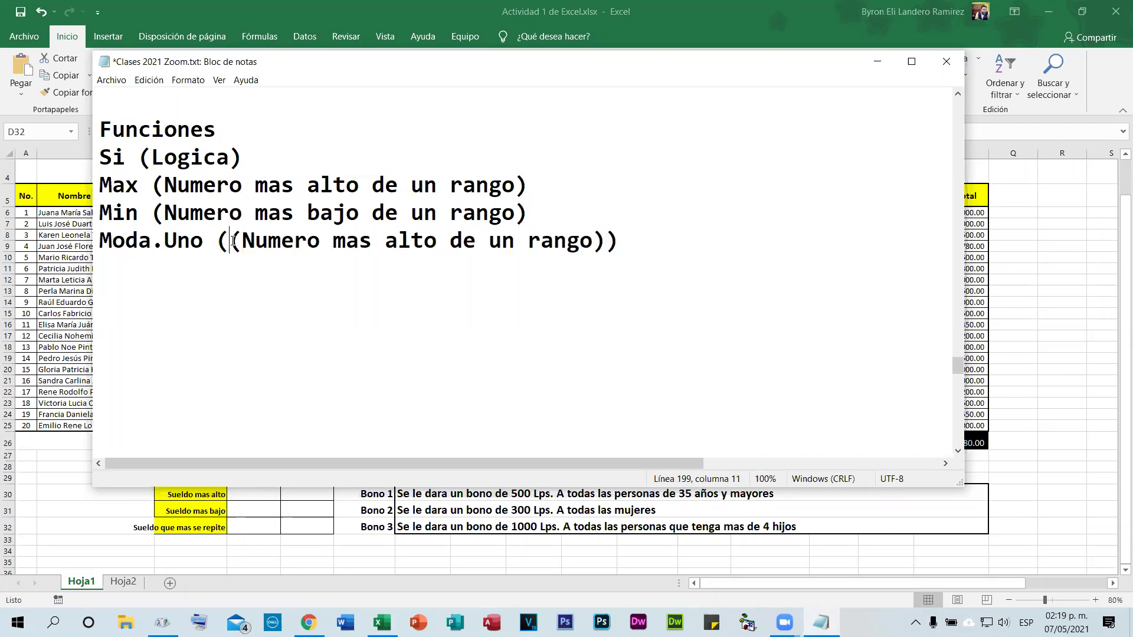
pyautogui.press('Delete')
pyautogui.click(321, 240)
pyautogui.write('que')
pyautogui.moveTo(424, 241); pyautogui.dragTo(474, 245)
pyautogui.write('se repite')
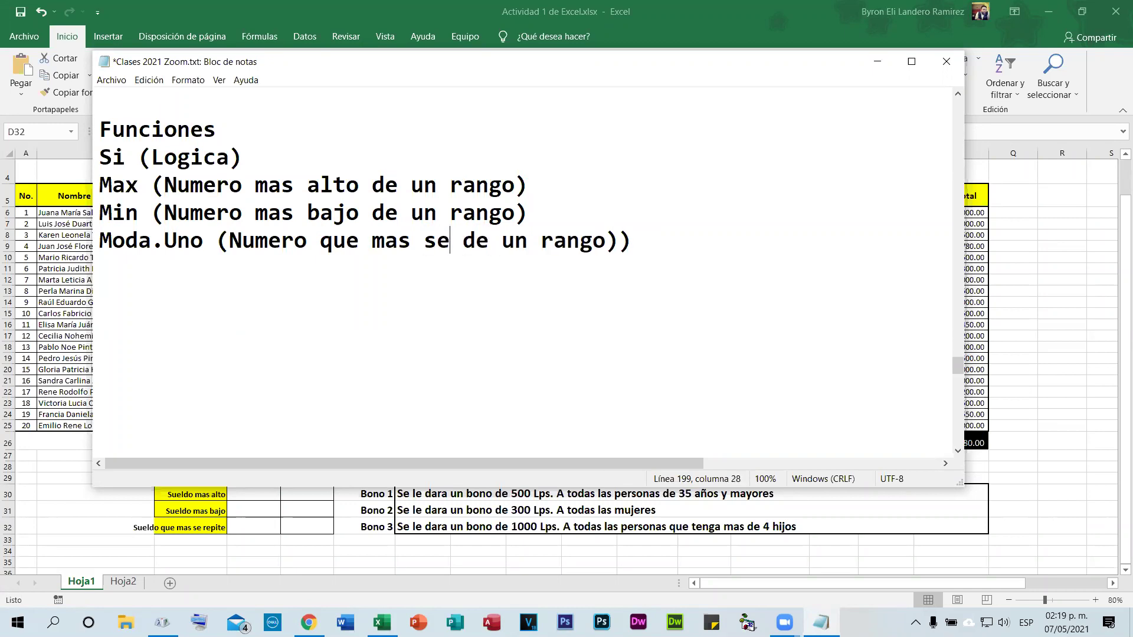
pyautogui.press('Delete')
pyautogui.press('Delete')
pyautogui.press('Delete')
pyautogui.write('en')
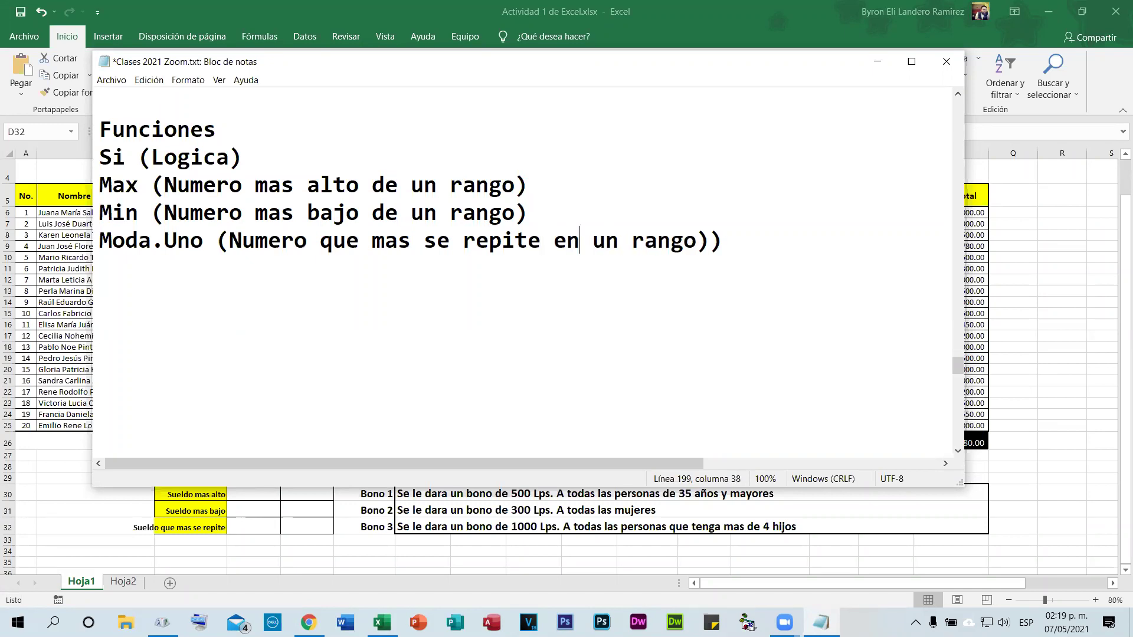
pyautogui.press('Delete')
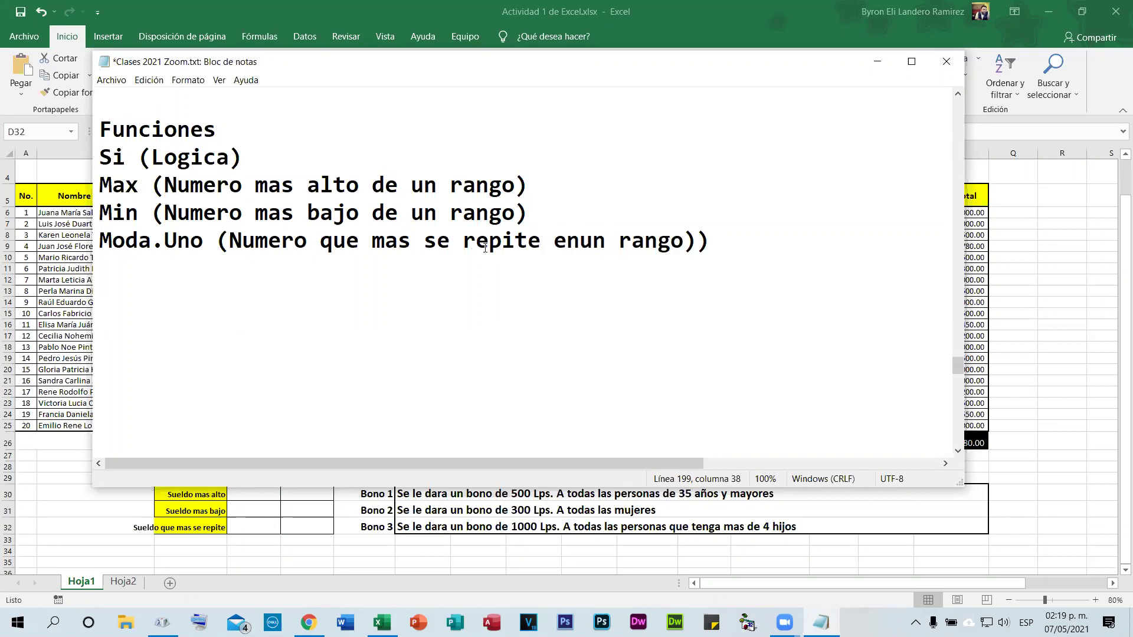
pyautogui.click(729, 238)
pyautogui.press('BackSpace')
pyautogui.click(384, 334)
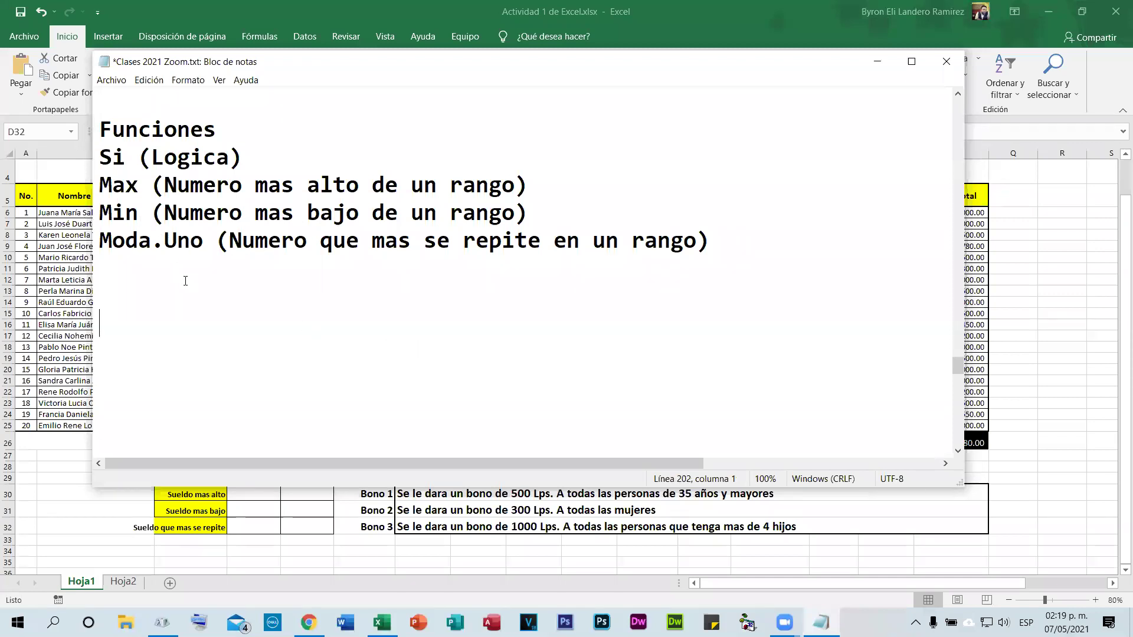
# Step: Add Suma on a new line below Moda.Uno and, after a blank line, the entry Buscar
pyautogui.click(705, 236)
pyautogui.press('Return')
pyautogui.write('Suma')
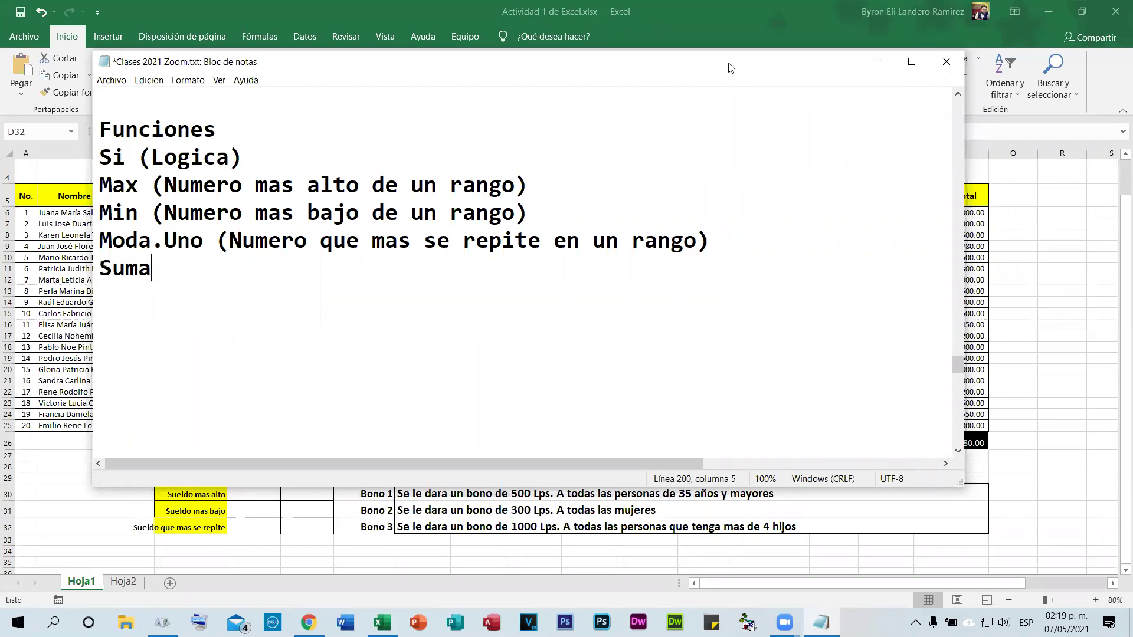
pyautogui.moveTo(730, 67); pyautogui.dragTo(746, 483)
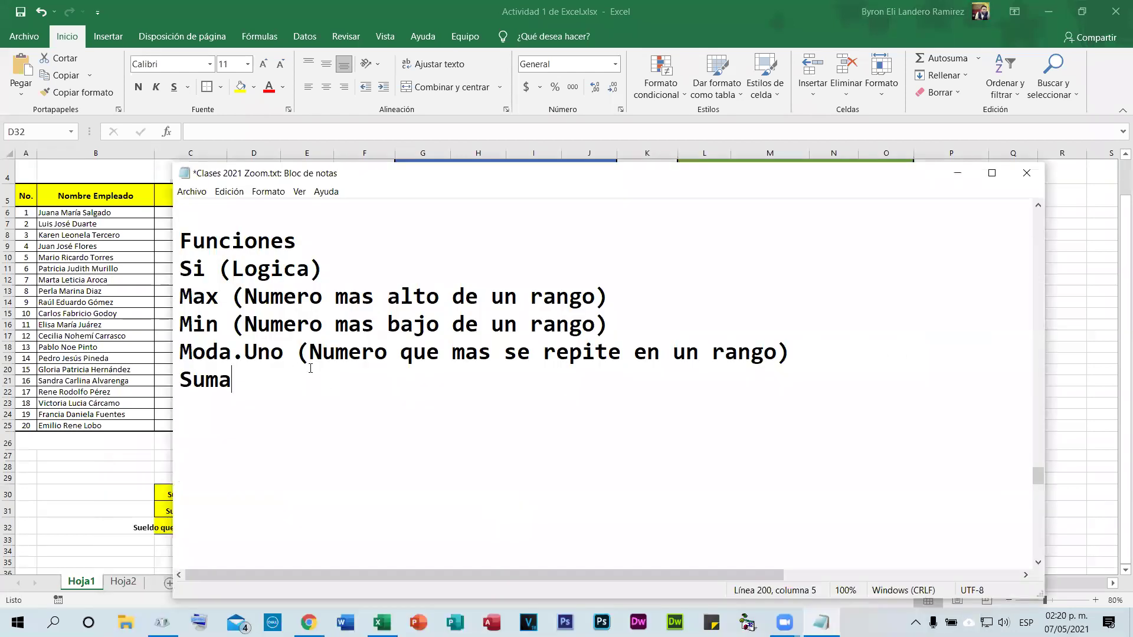
pyautogui.press('Return')
pyautogui.press('Return')
pyautogui.write('Buscar')
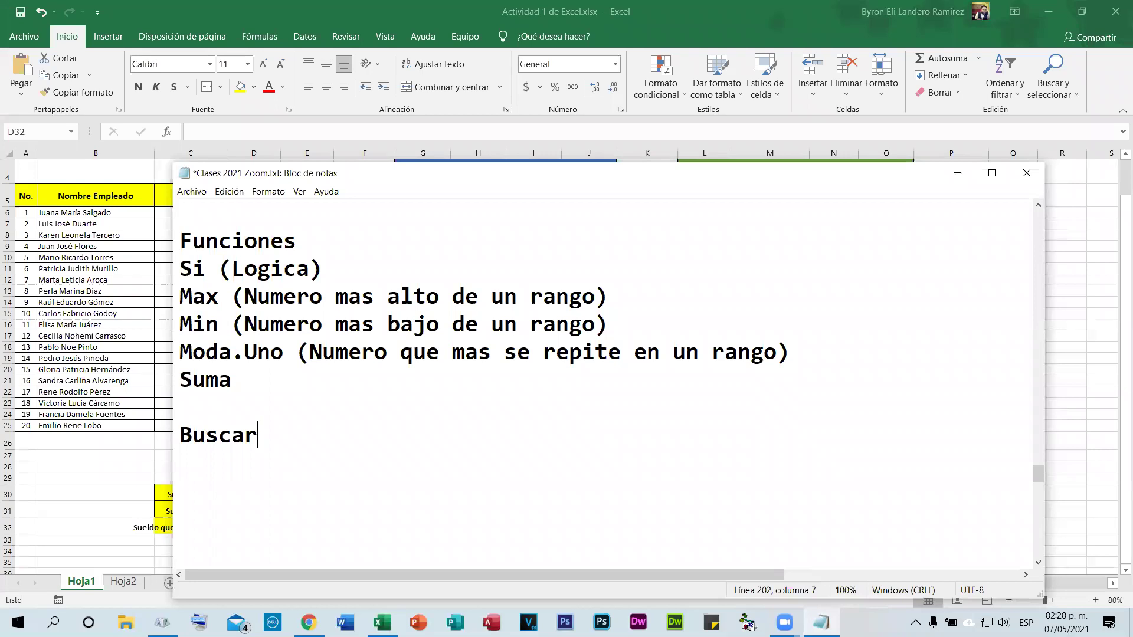
# Step: Return to the Excel payroll sheet and calculate Sueldo mas alto in D30 with =MAX(P6:P25)
pyautogui.click(957, 173)
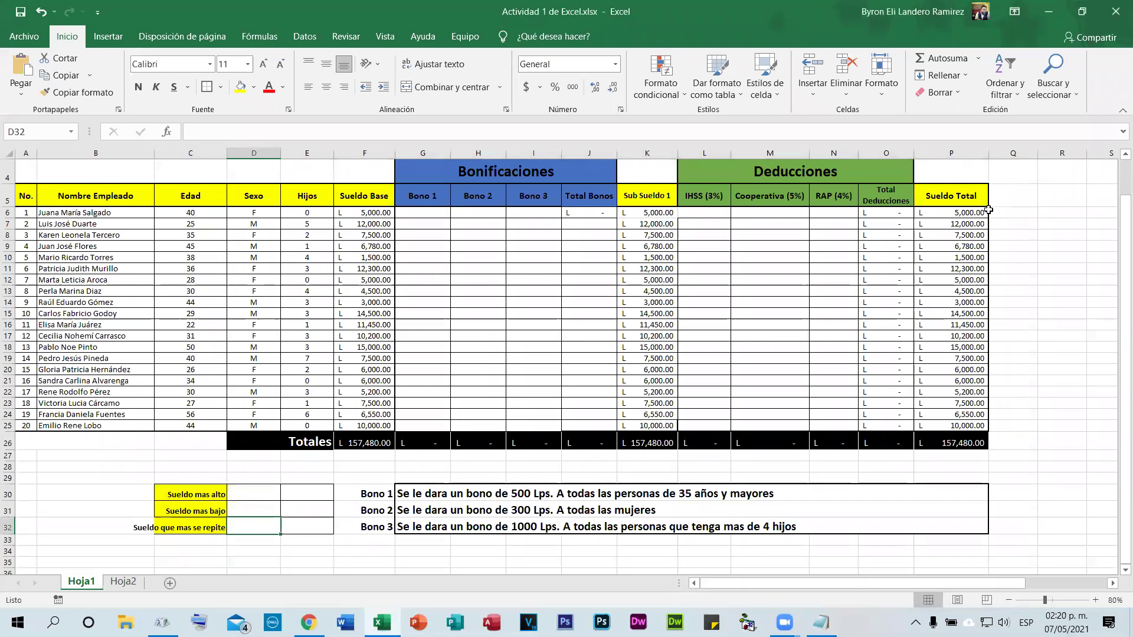
pyautogui.click(964, 312)
pyautogui.click(258, 491)
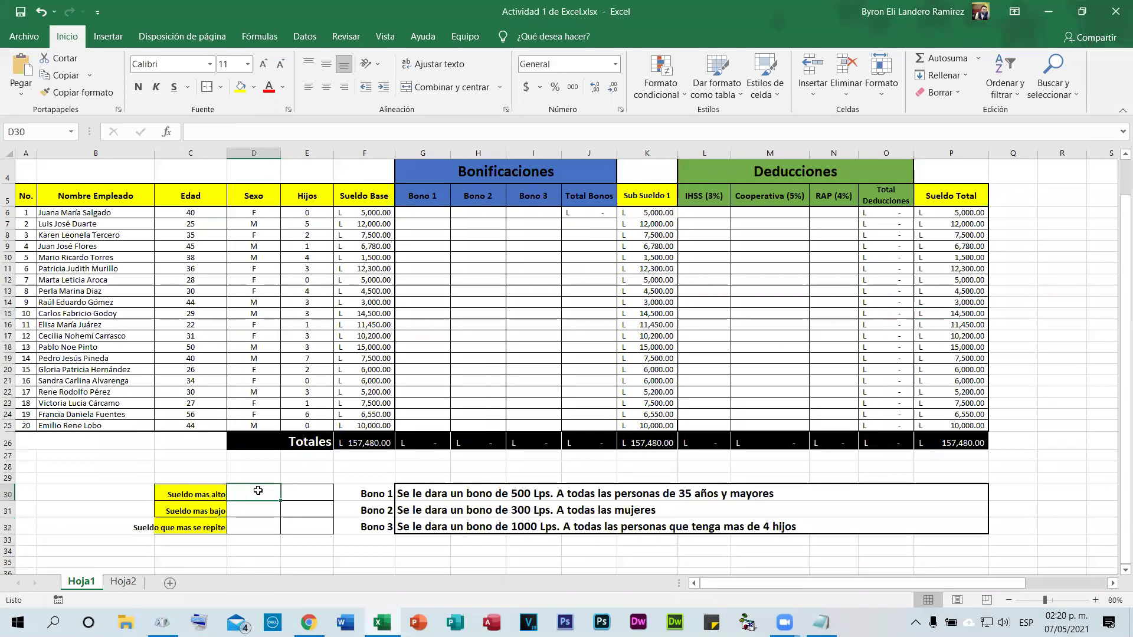
pyautogui.write('=')
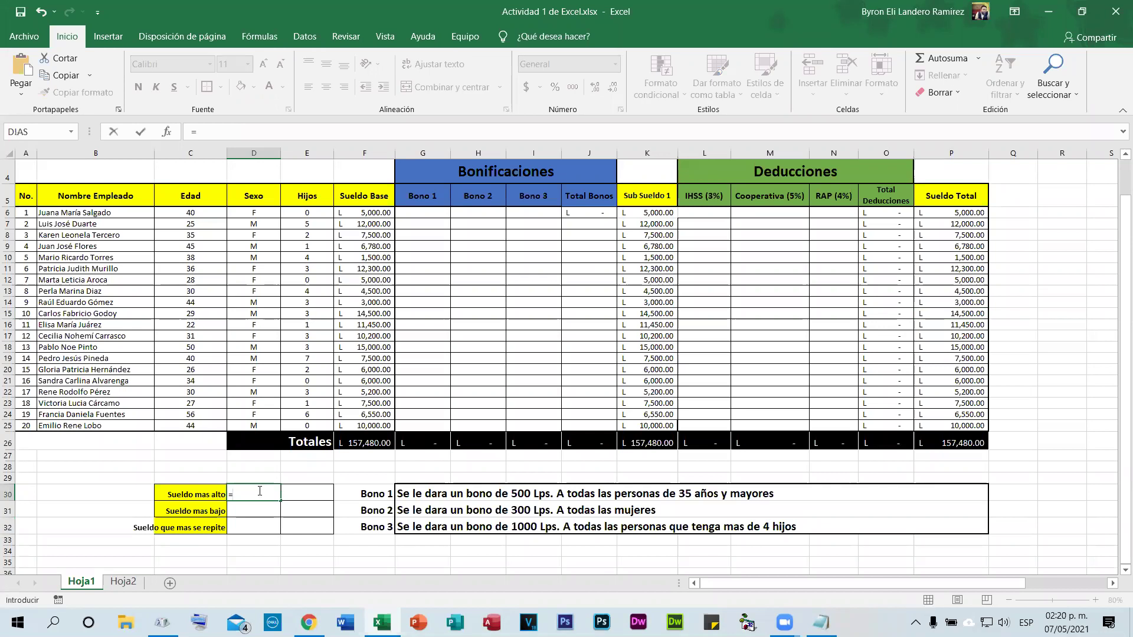
pyautogui.write('max(')
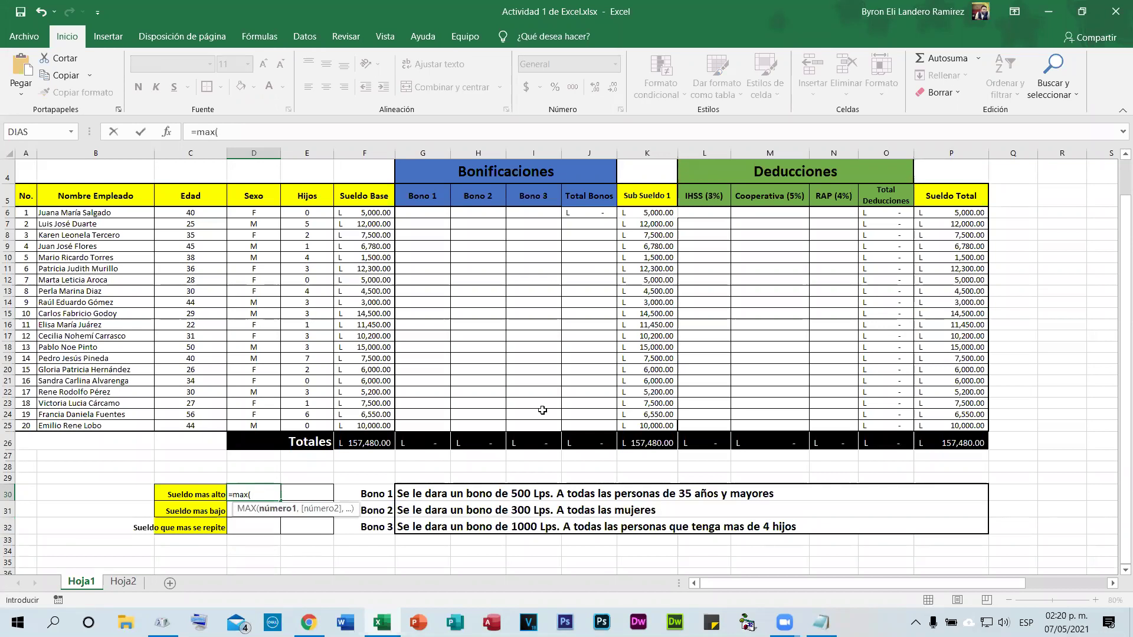
pyautogui.moveTo(938, 214); pyautogui.dragTo(948, 421)
pyautogui.write(')')
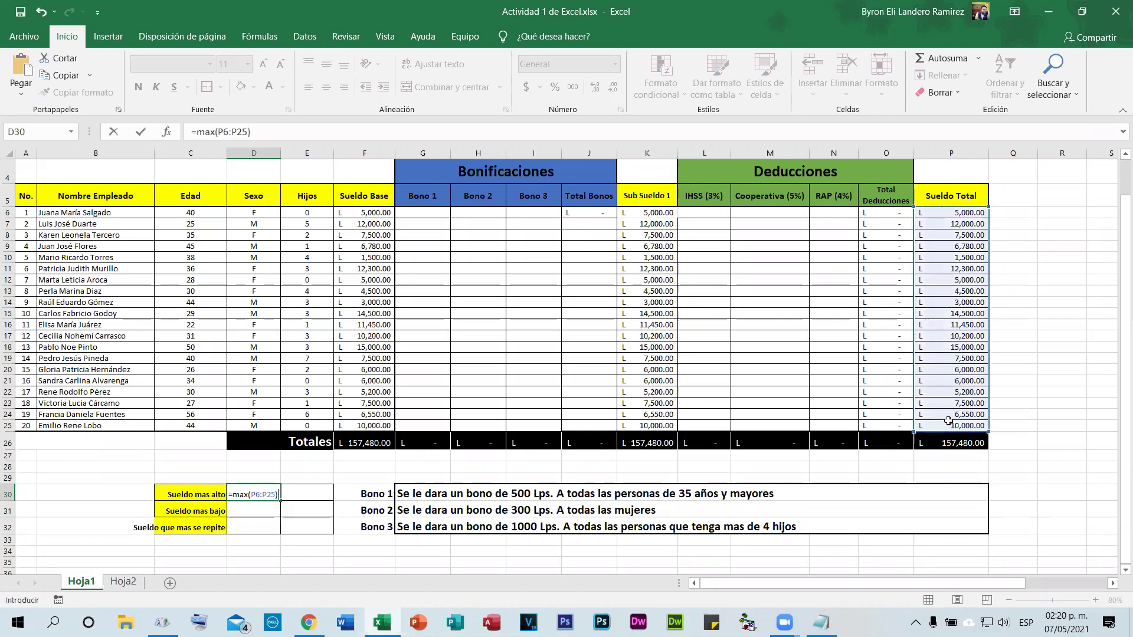
pyautogui.press('Return')
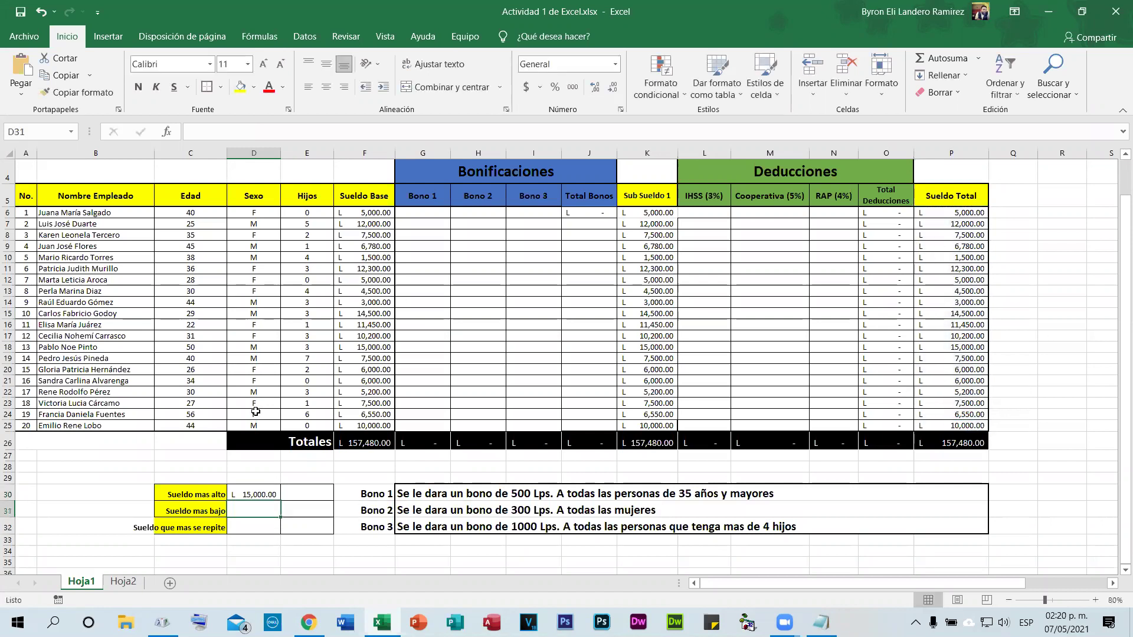
# Step: Fill the D30 formula down to D31 and change its function to MIN, giving =MIN(P7:P26) for Sueldo mas bajo
pyautogui.click(245, 496)
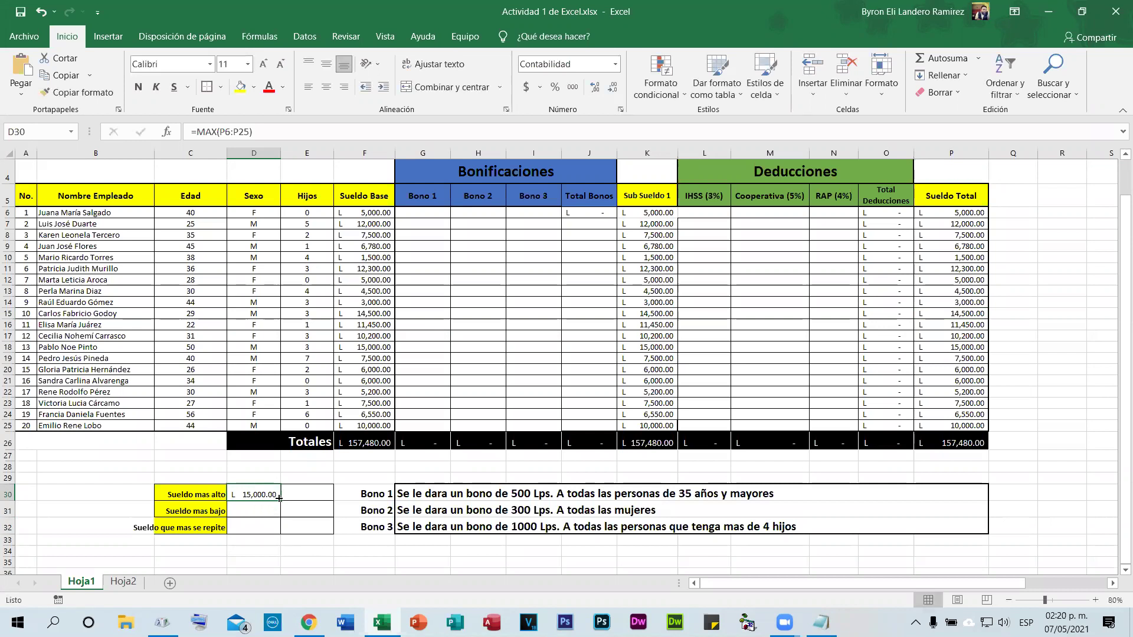
pyautogui.moveTo(279, 498); pyautogui.dragTo(250, 511)
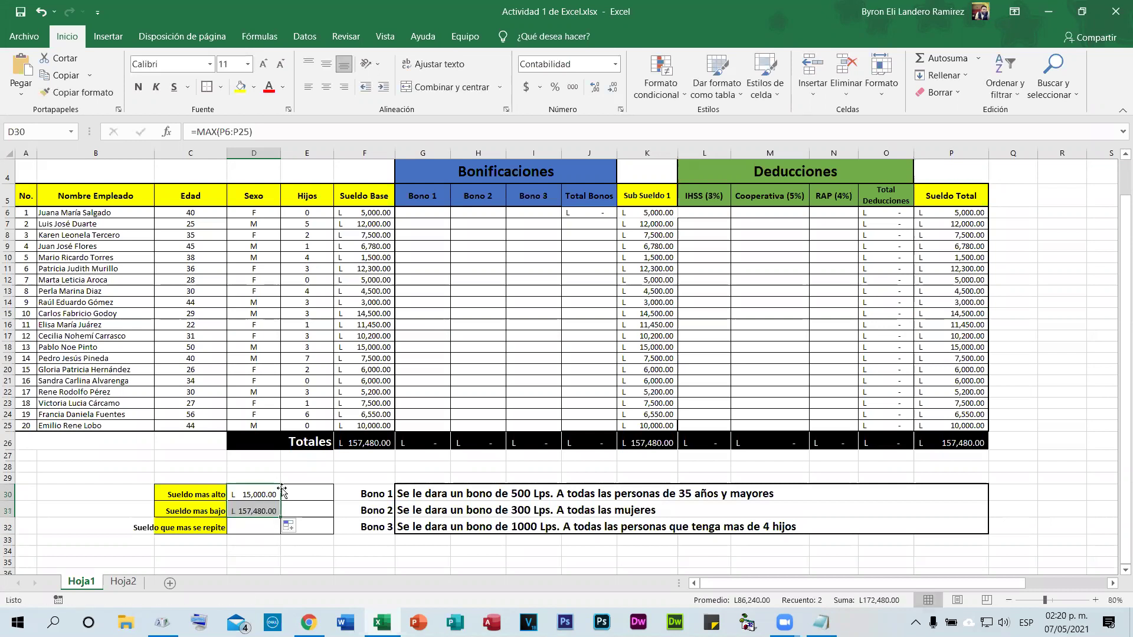
pyautogui.doubleClick(248, 511)
pyautogui.moveTo(243, 511); pyautogui.dragTo(248, 511)
pyautogui.write('in')
pyautogui.press('Return')
pyautogui.press('Return')
pyautogui.click(247, 511)
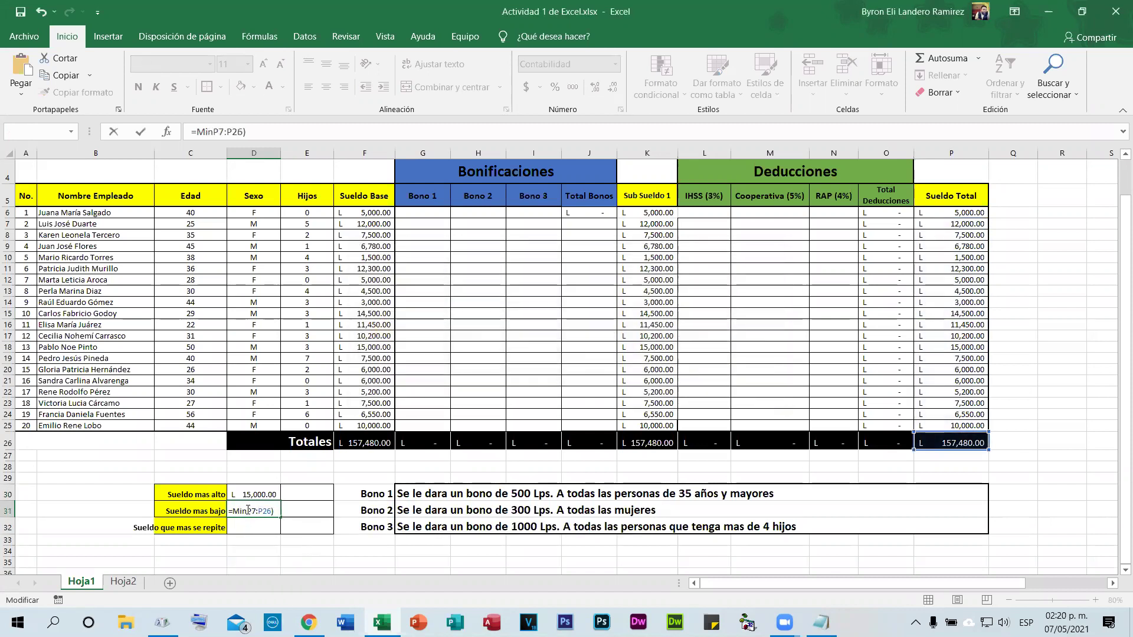
pyautogui.write('(')
pyautogui.press('Return')
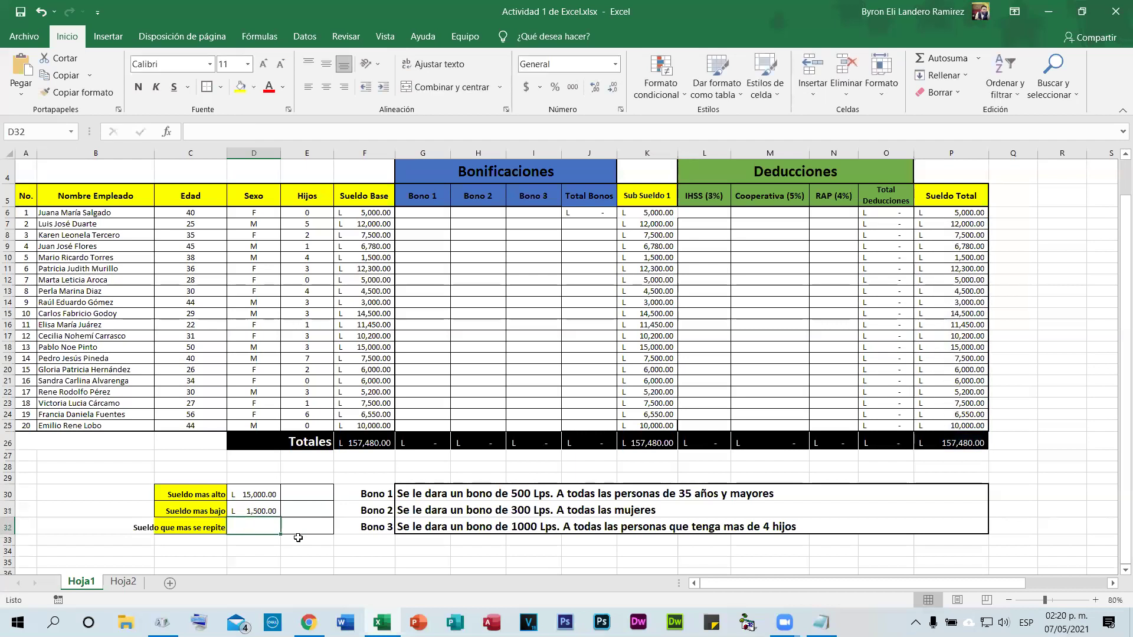
# Step: Fill the D31 formula down to D32 and replace its function with MODA.UNO over P8:P27 for Sueldo que mas se repite
pyautogui.doubleClick(262, 522)
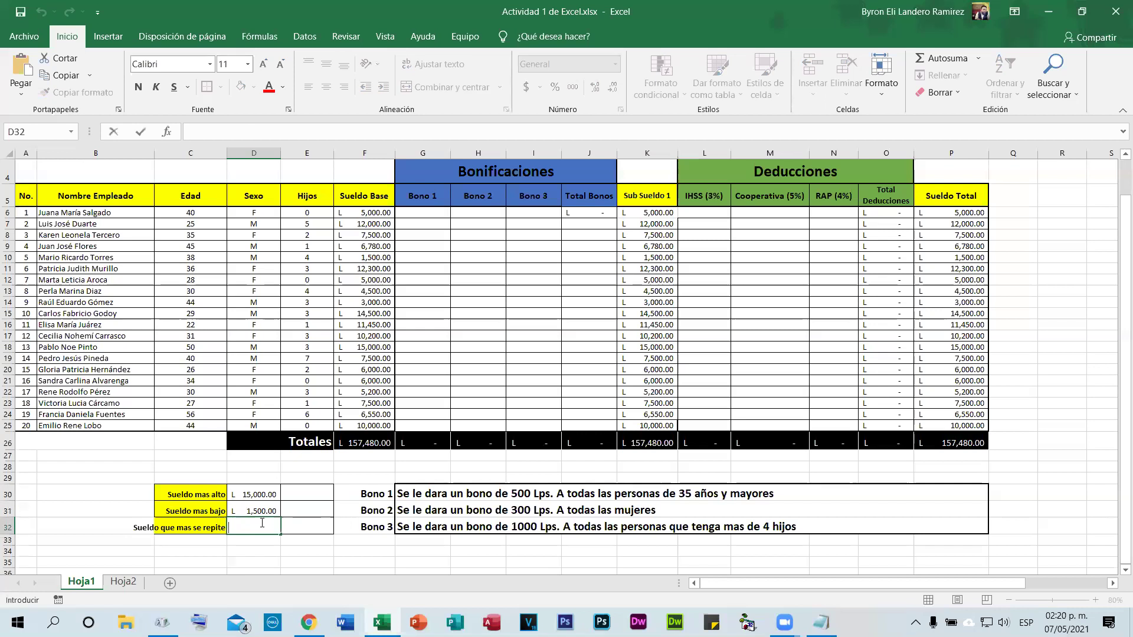
pyautogui.click(266, 510)
pyautogui.moveTo(277, 527); pyautogui.dragTo(276, 528)
pyautogui.doubleClick(247, 527)
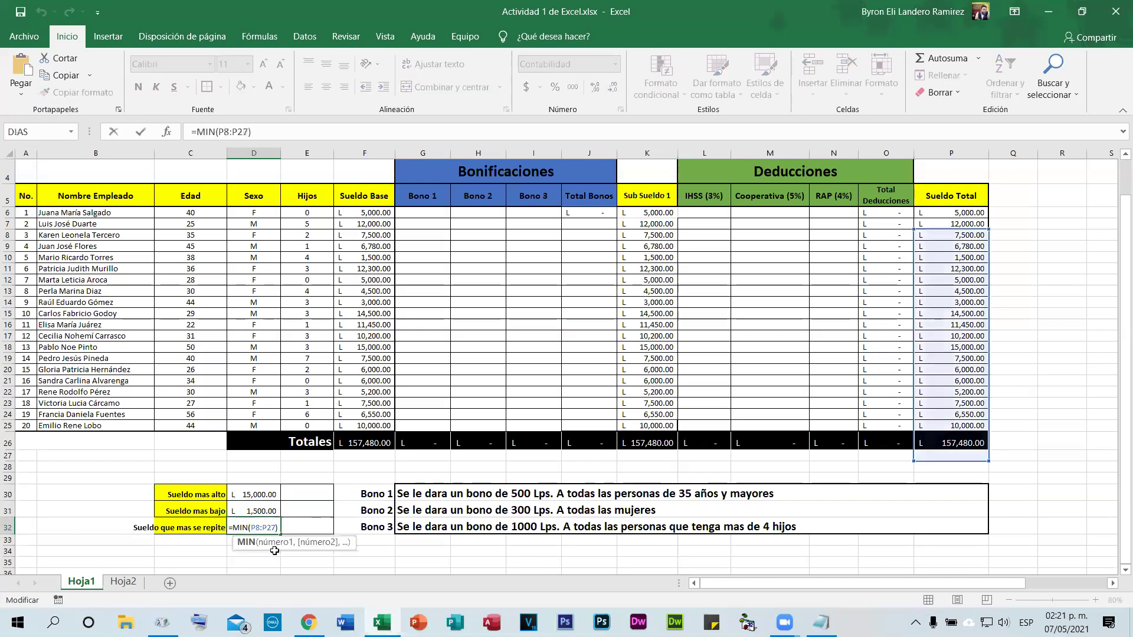
pyautogui.press('BackSpace')
pyautogui.press('BackSpace')
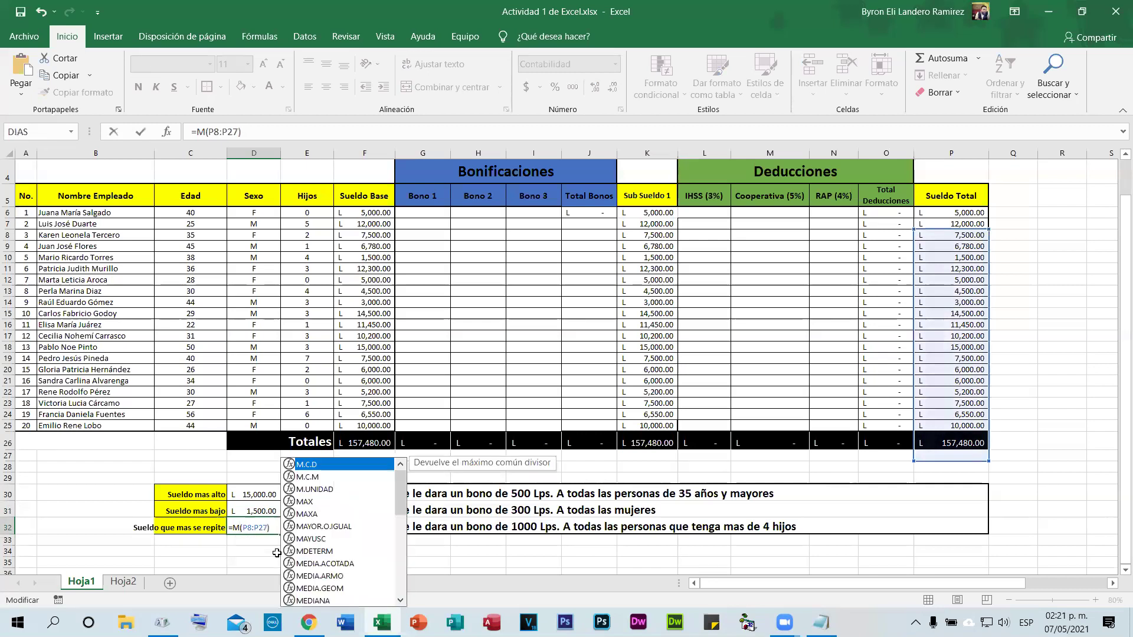
pyautogui.write('oda')
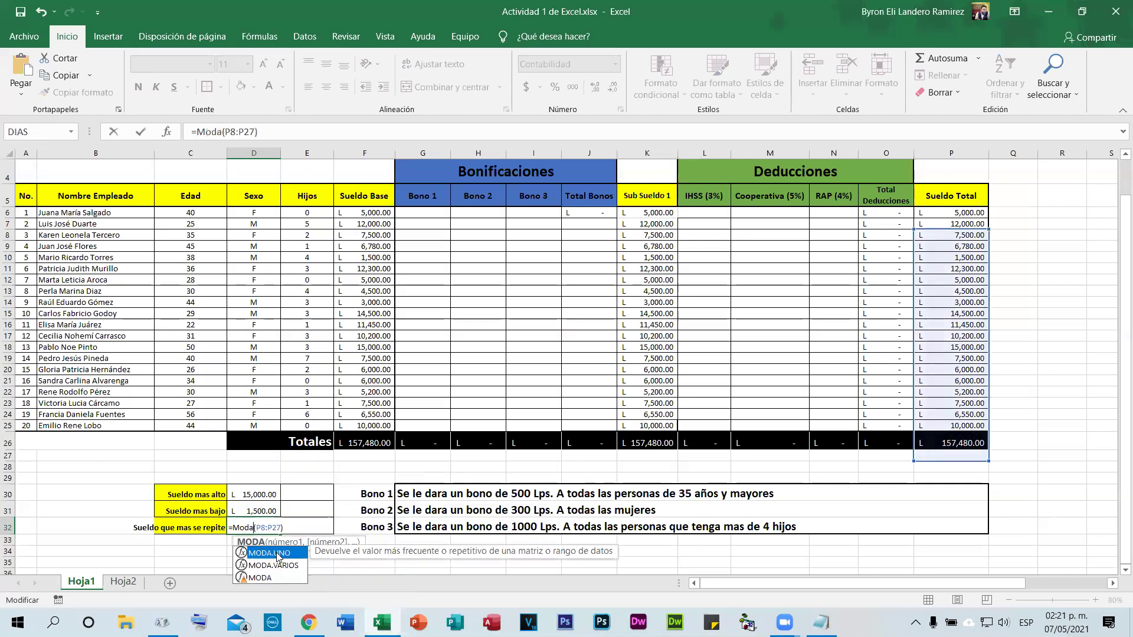
pyautogui.doubleClick(276, 553)
pyautogui.press('Return')
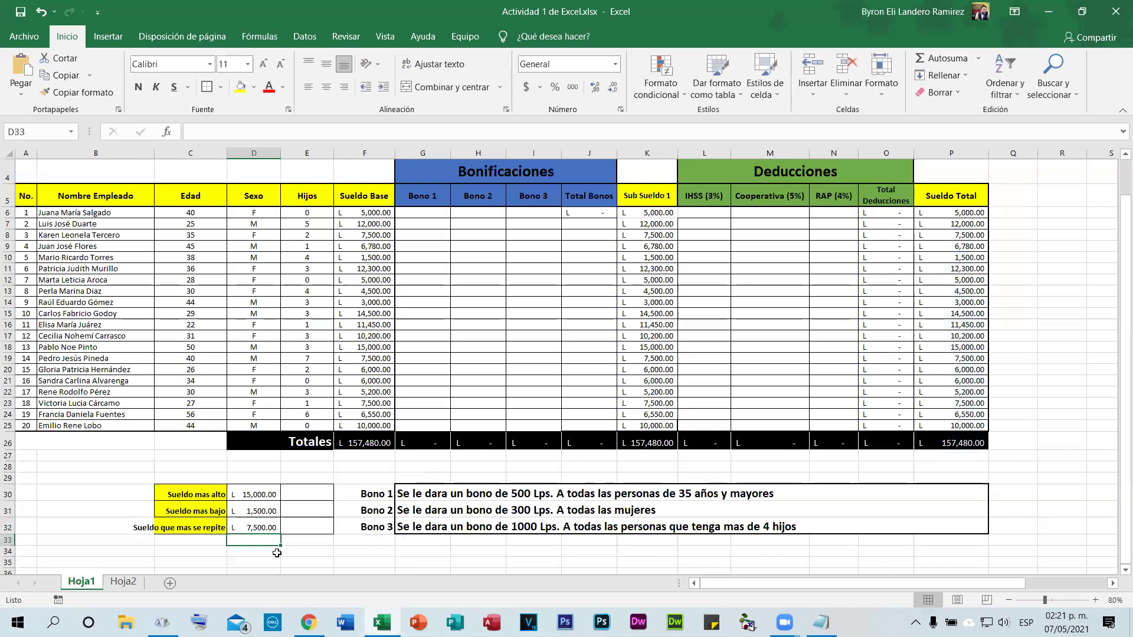
# Step: Check the D30 formula, compare the most repeated salary with P19 and P8 in Sueldo Total, and select E30
pyautogui.click(267, 495)
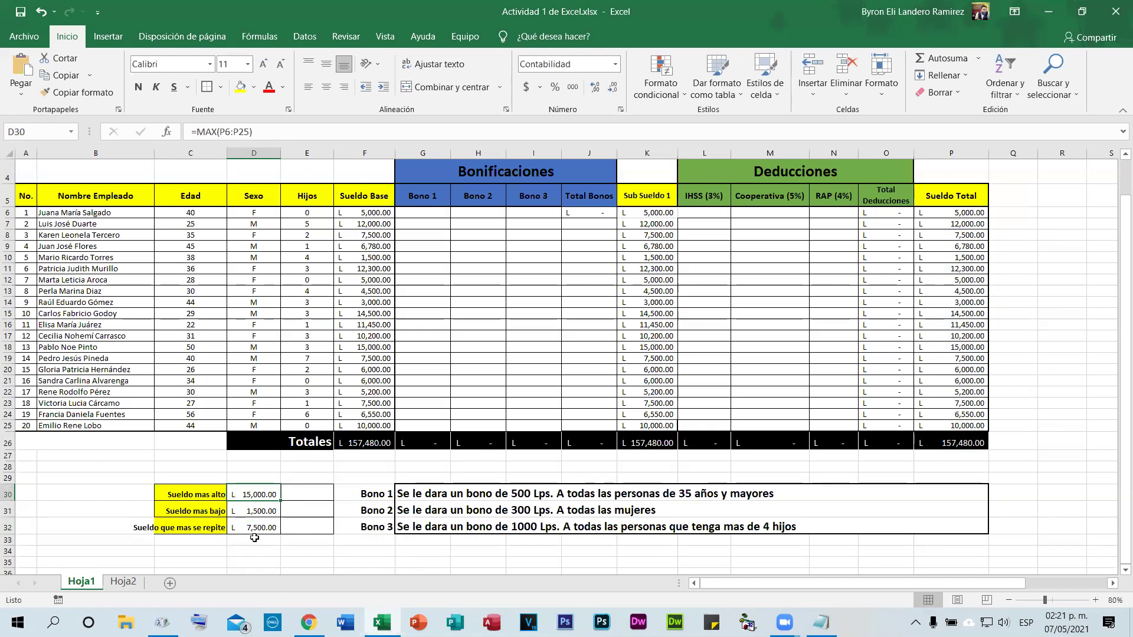
pyautogui.click(963, 356)
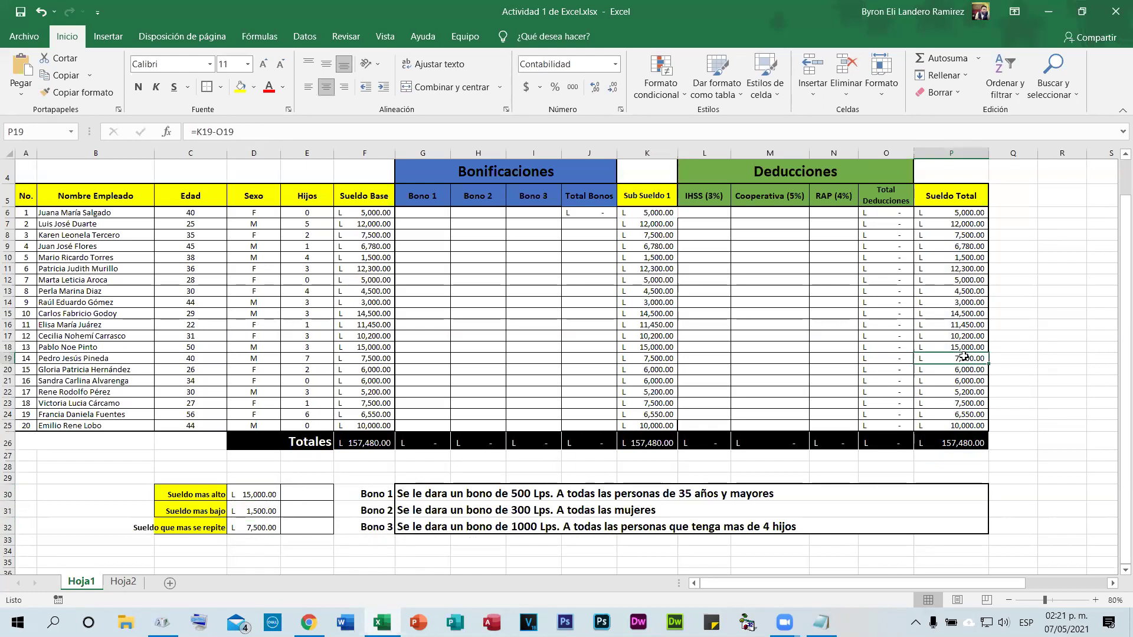
pyautogui.click(974, 235)
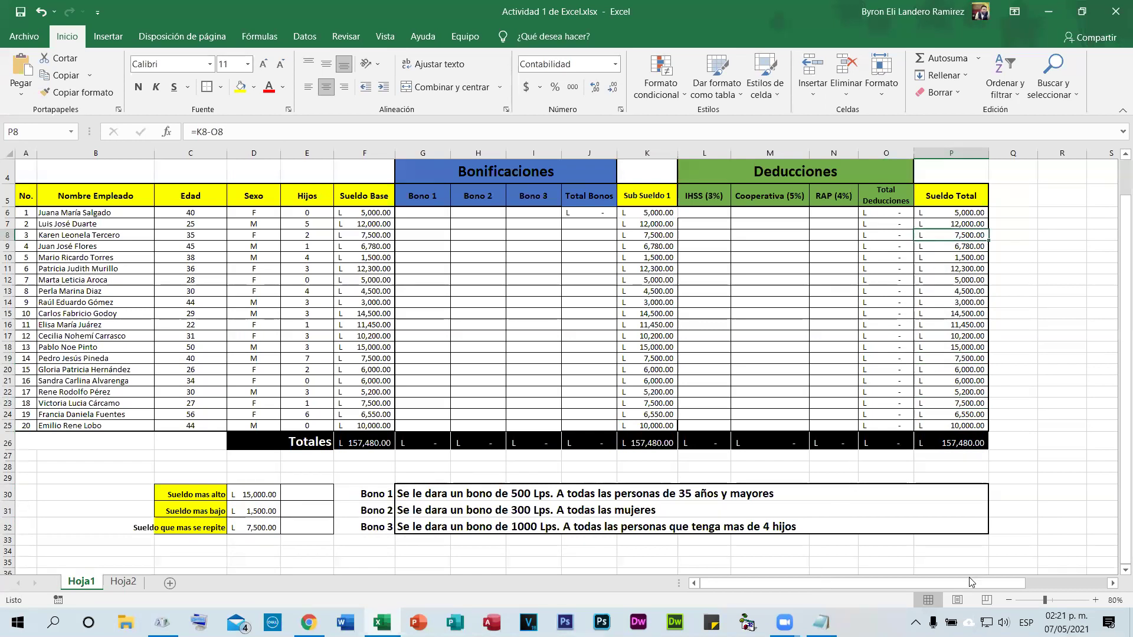
pyautogui.moveTo(307, 495)
pyautogui.mouseDown()
pyautogui.moveTo(307, 533)
pyautogui.moveTo(307, 496)
pyautogui.mouseUp()
pyautogui.click(309, 500)
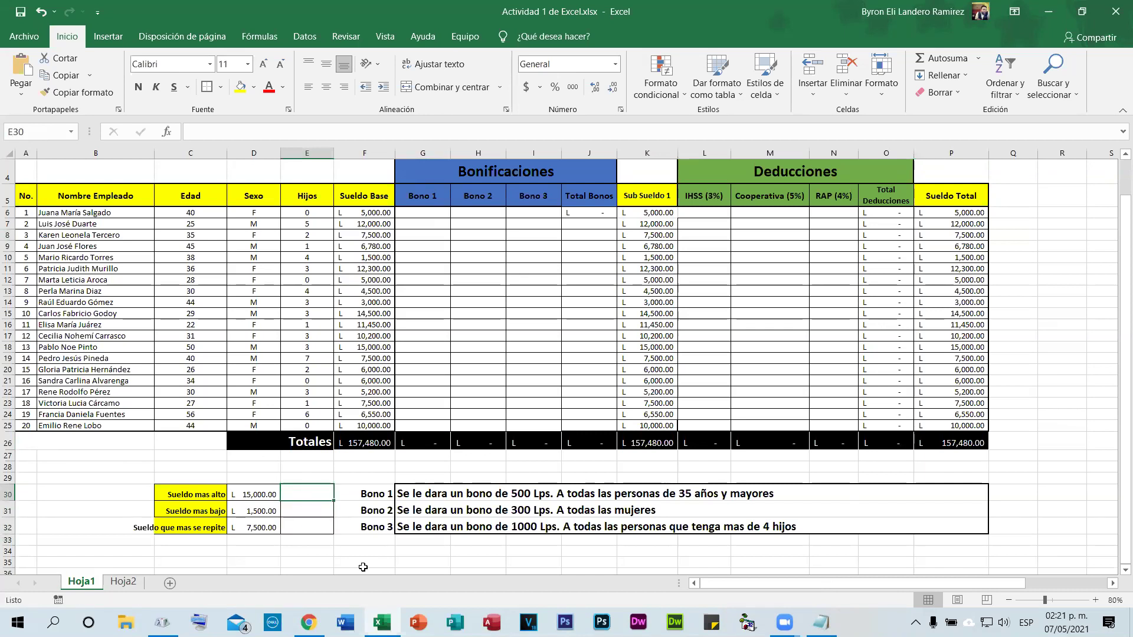
pyautogui.scroll(1, 842, 529)
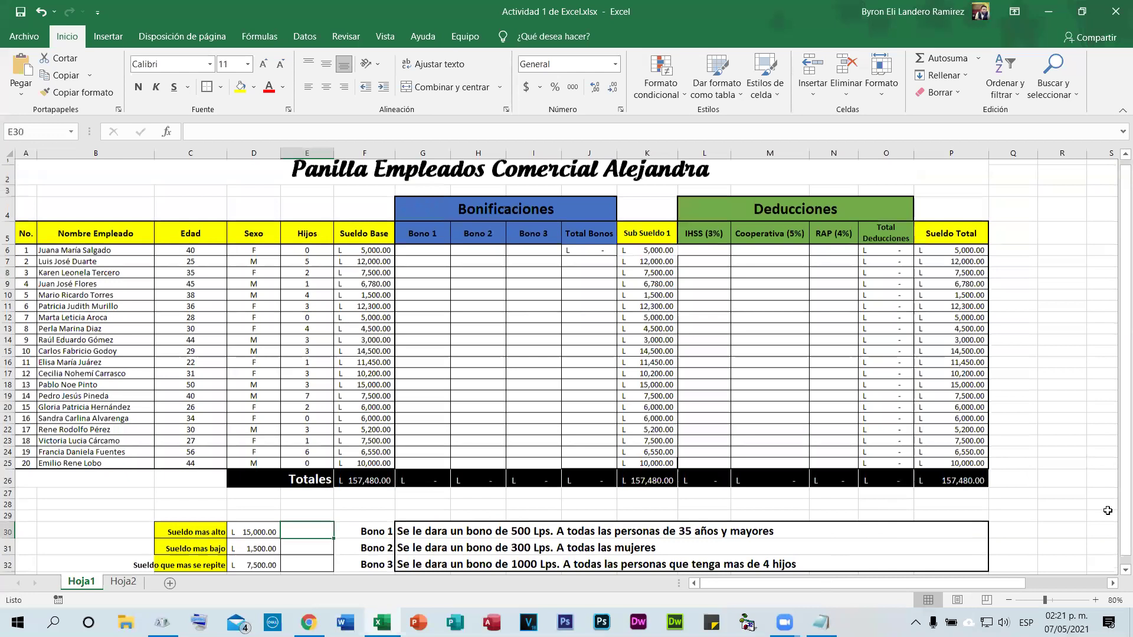
pyautogui.scroll(1, 1107, 510)
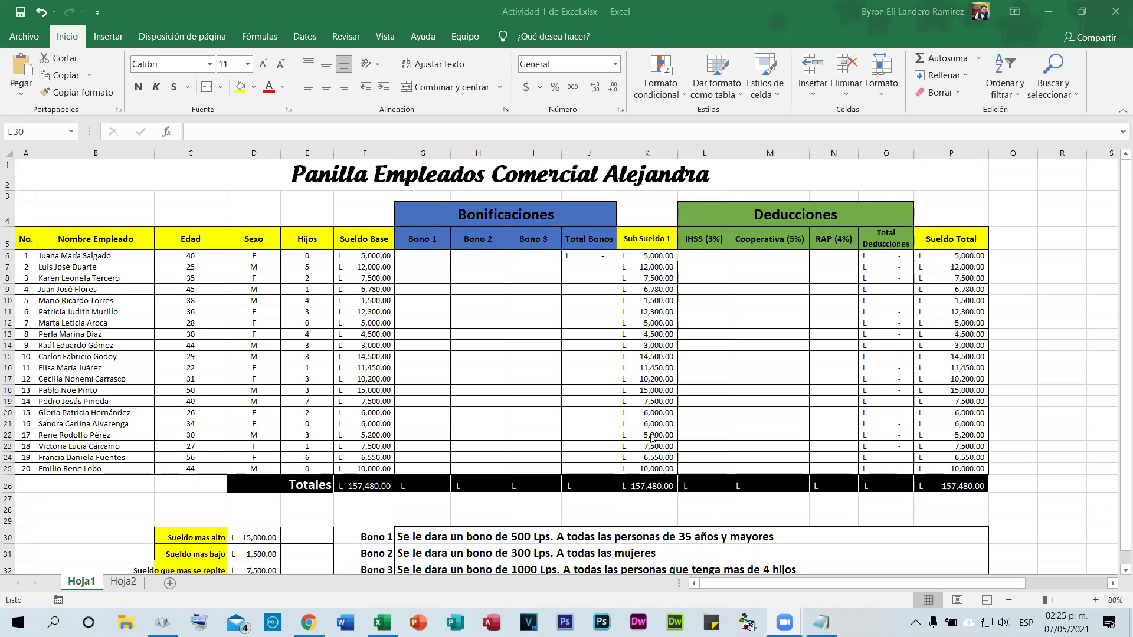
pyautogui.hotkey('alt', 'Tab')
pyautogui.click(438, 260)
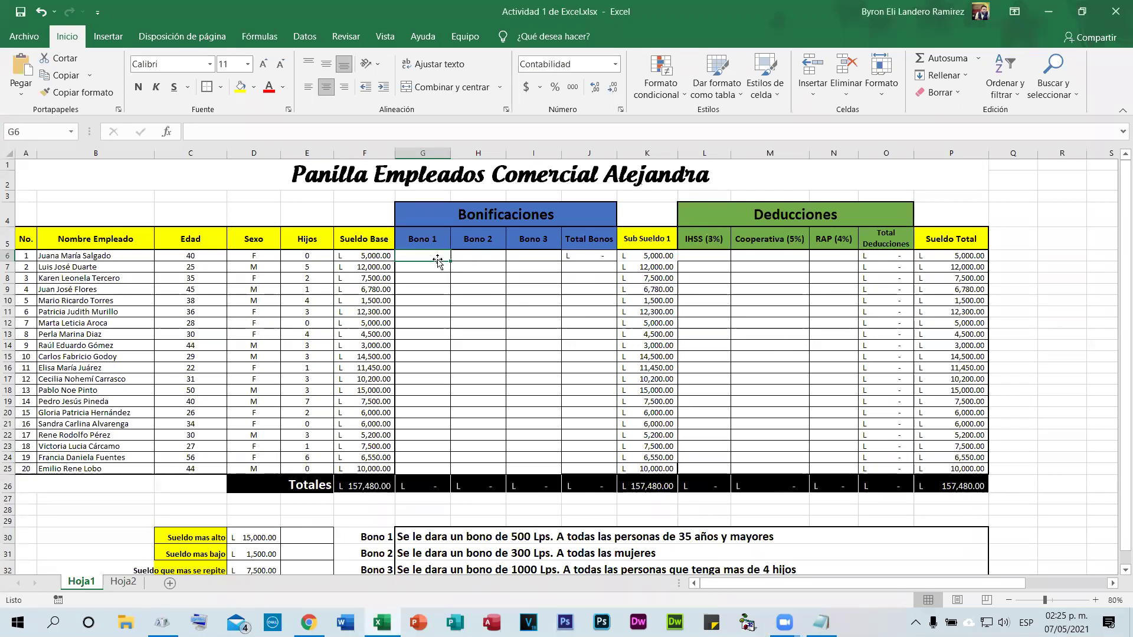
pyautogui.write('=')
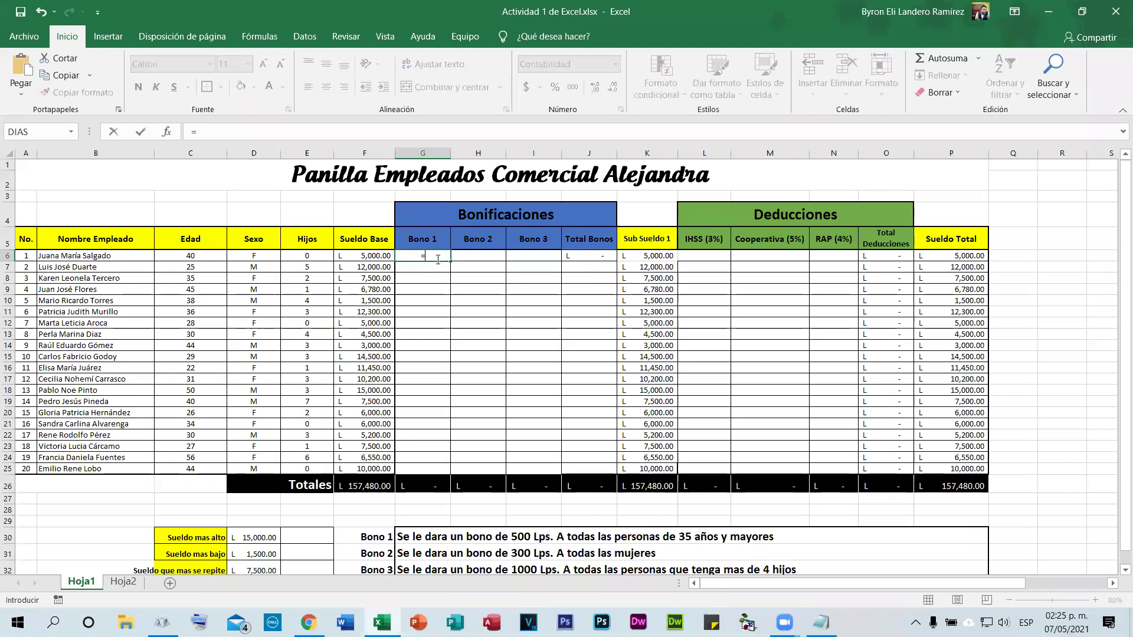
pyautogui.write('si(')
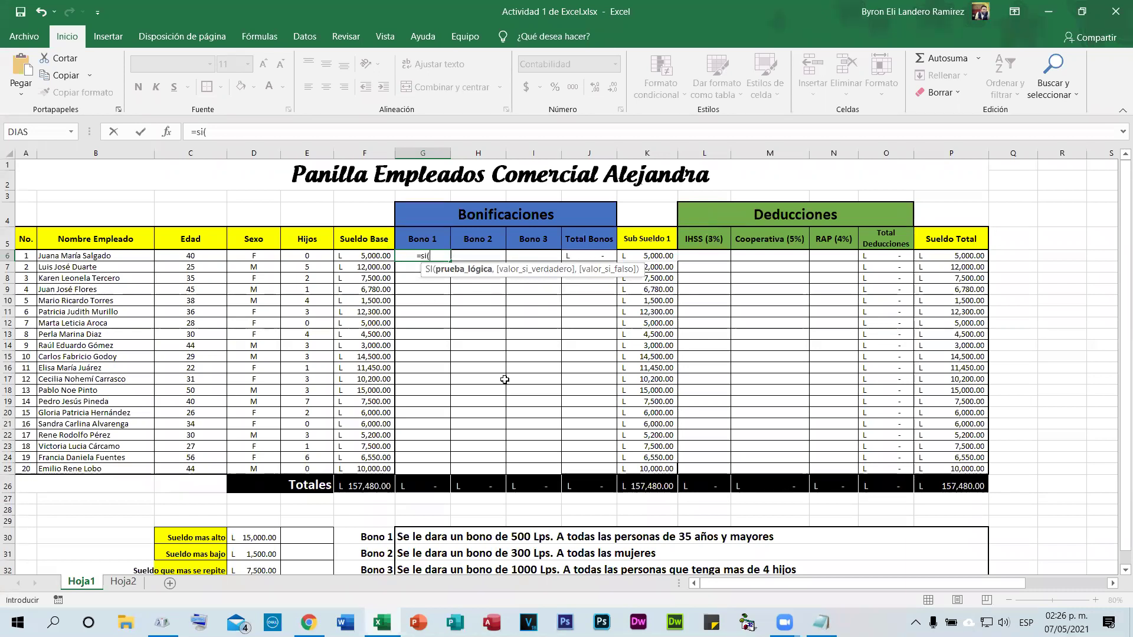
pyautogui.press('BackSpace')
pyautogui.press('BackSpace')
pyautogui.press('BackSpace')
pyautogui.press('Escape')
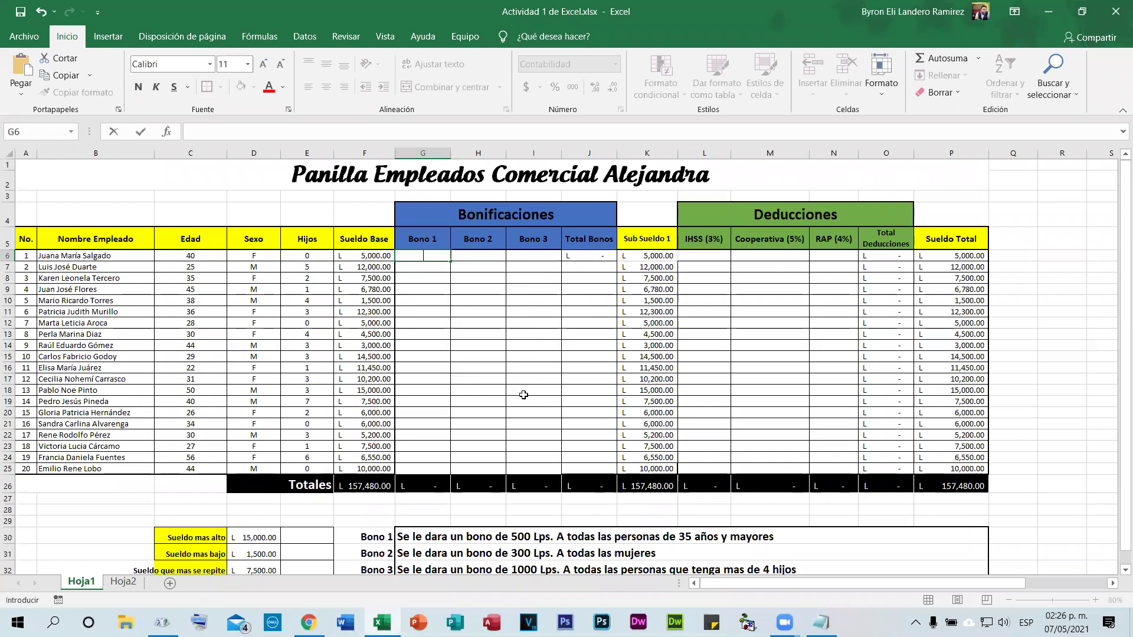